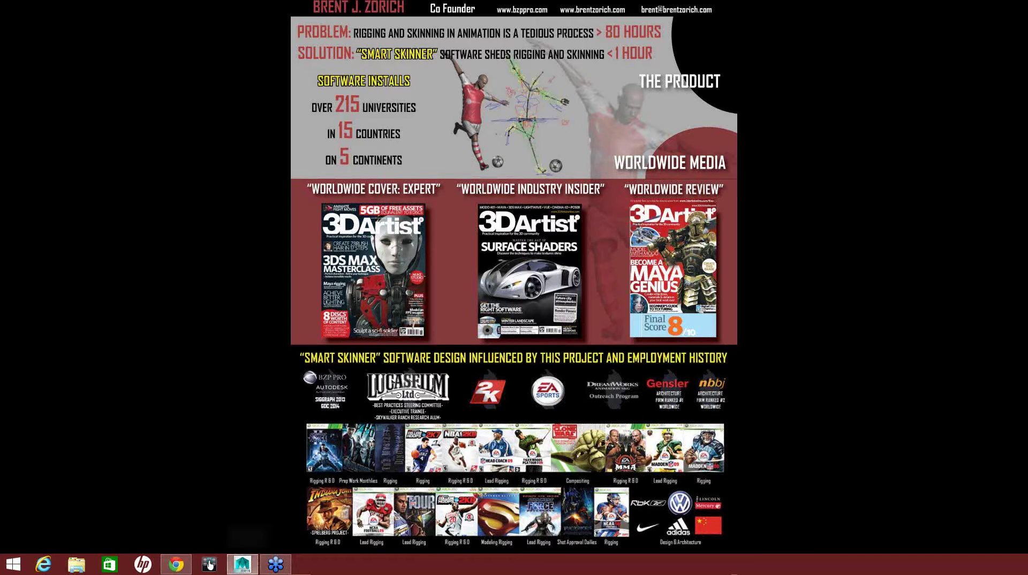
Switch to Maya and examine the character mesh from different angles and distances.
left_click(209, 564)
left_click_drag(452, 290, 520, 278, "alt")
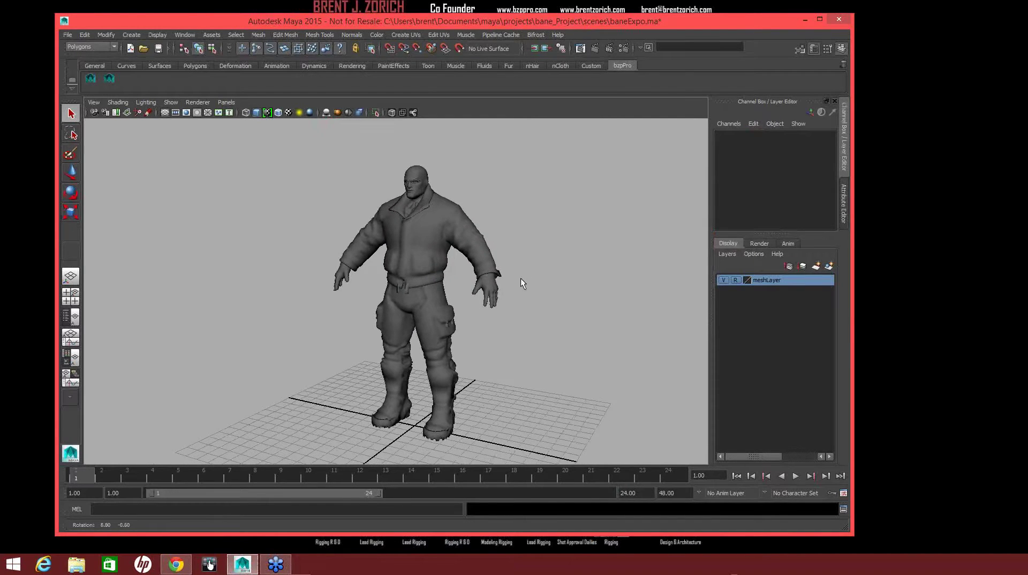
scroll(538, 288, "up", 3)
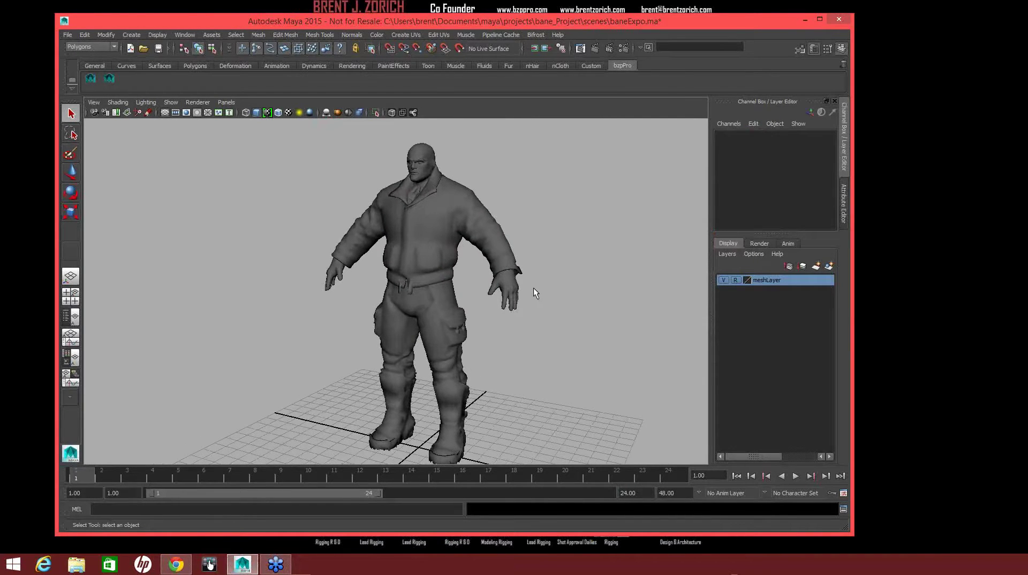
mouse_move(531, 288)
left_mouse_down("alt")
mouse_move(493, 297)
mouse_move(525, 303)
mouse_move(447, 296)
mouse_move(481, 307)
mouse_move(535, 295)
left_mouse_up("alt")
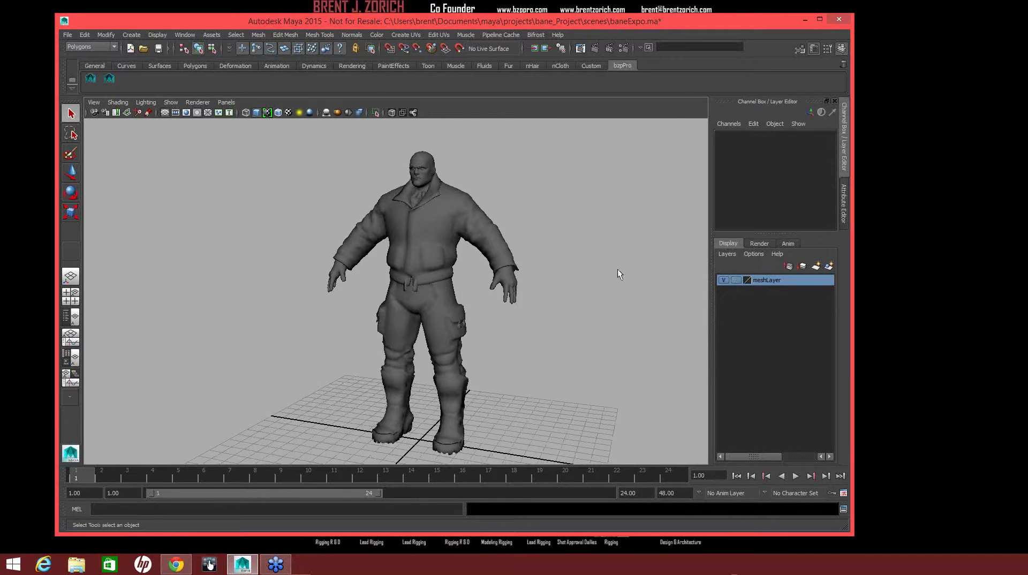
left_click_drag(564, 222, 509, 321)
left_click(484, 311)
right_click_drag(484, 311, 552, 332, "alt")
left_click_drag(567, 328, 591, 341, "alt")
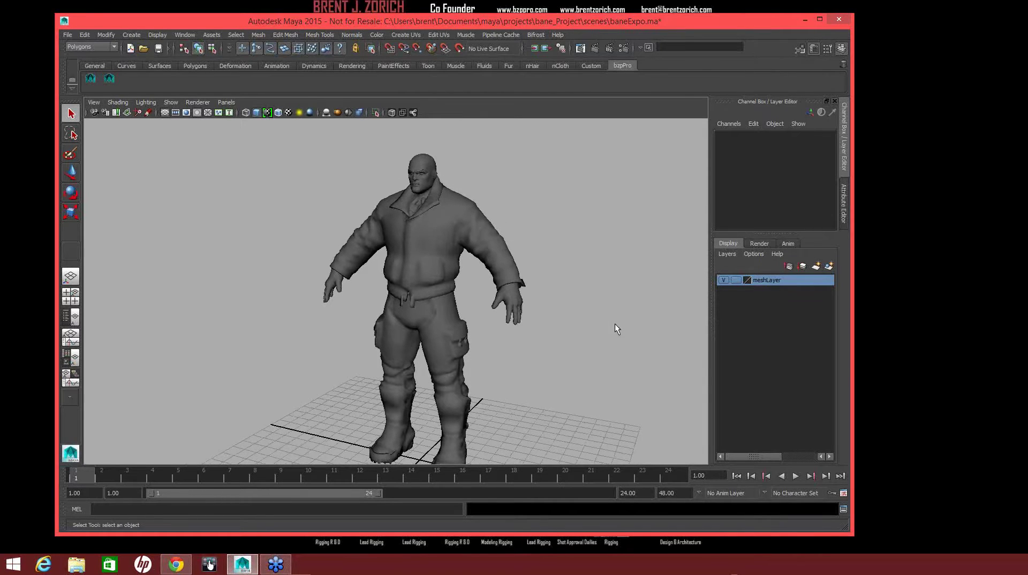
Set meshLayer to template display so the character appears as a non-selectable wireframe.
left_click(724, 280)
left_click(723, 280)
left_click(736, 280)
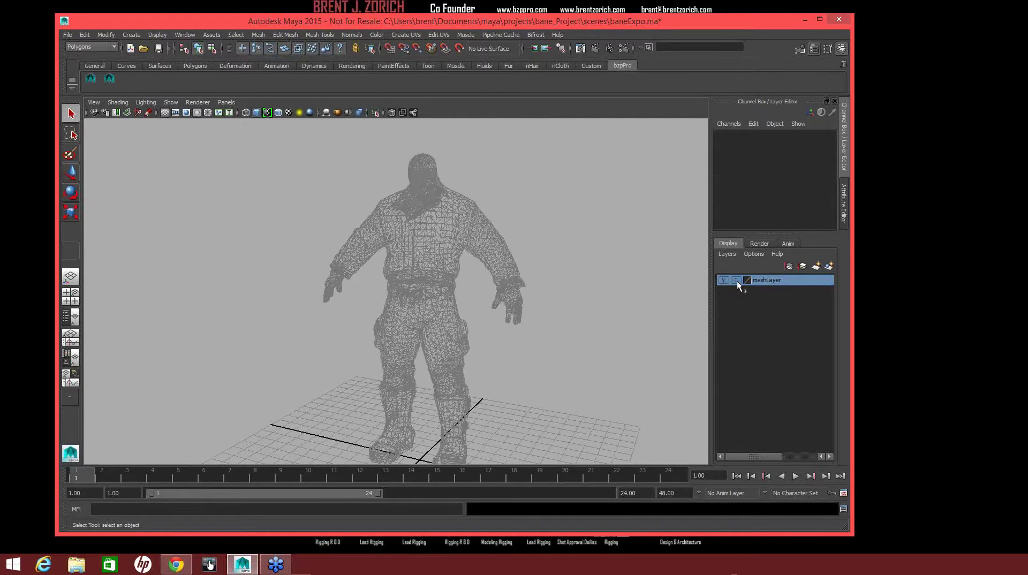
right_click_drag(592, 280, 522, 271, "alt")
Launch the BZP Pro Smart Skinner Biped tool and look through the video tutorials on its web page.
left_click(109, 80)
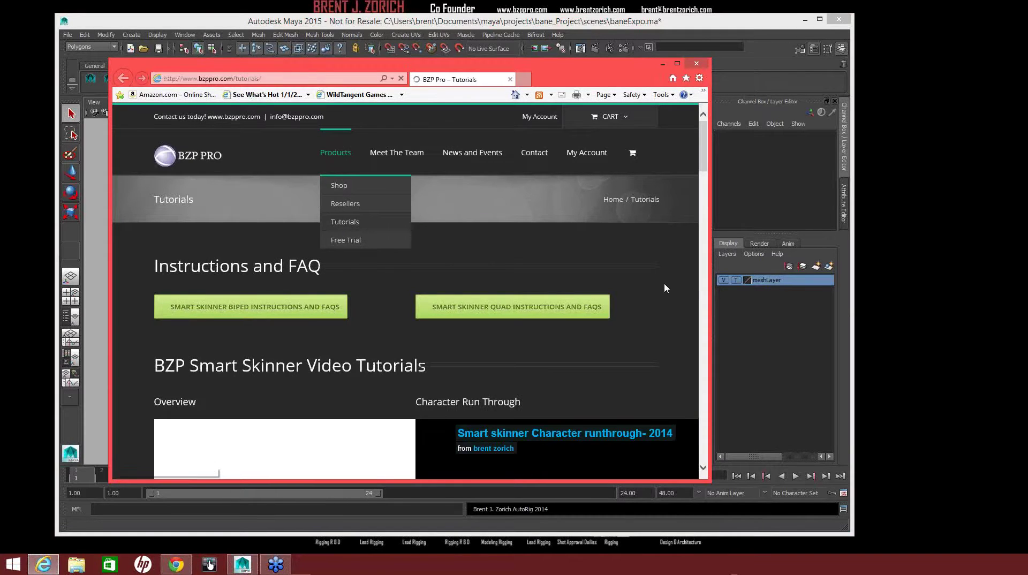
left_click_drag(712, 301, 782, 307)
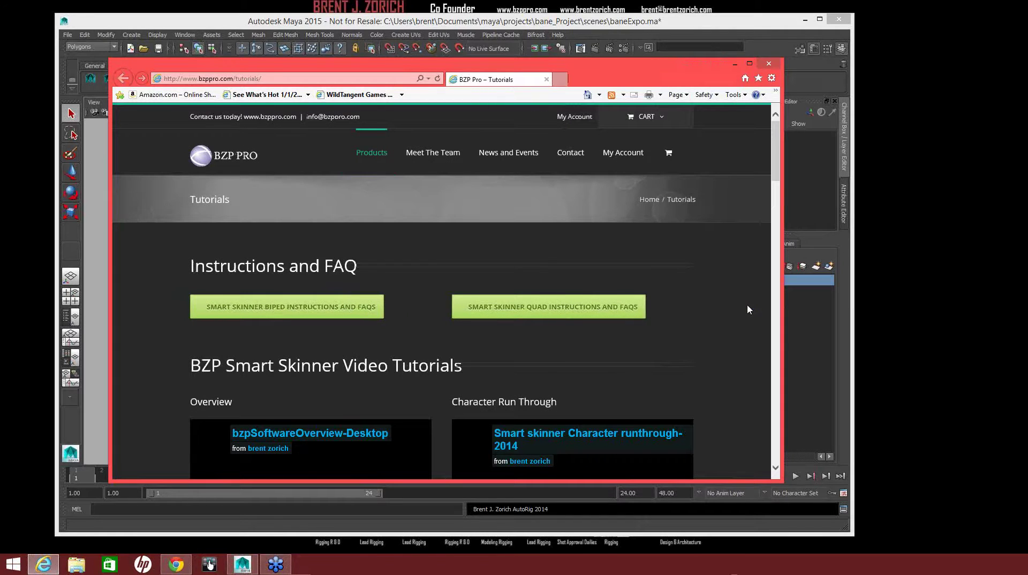
scroll(748, 309, "down", 4)
scroll(748, 309, "down", 20)
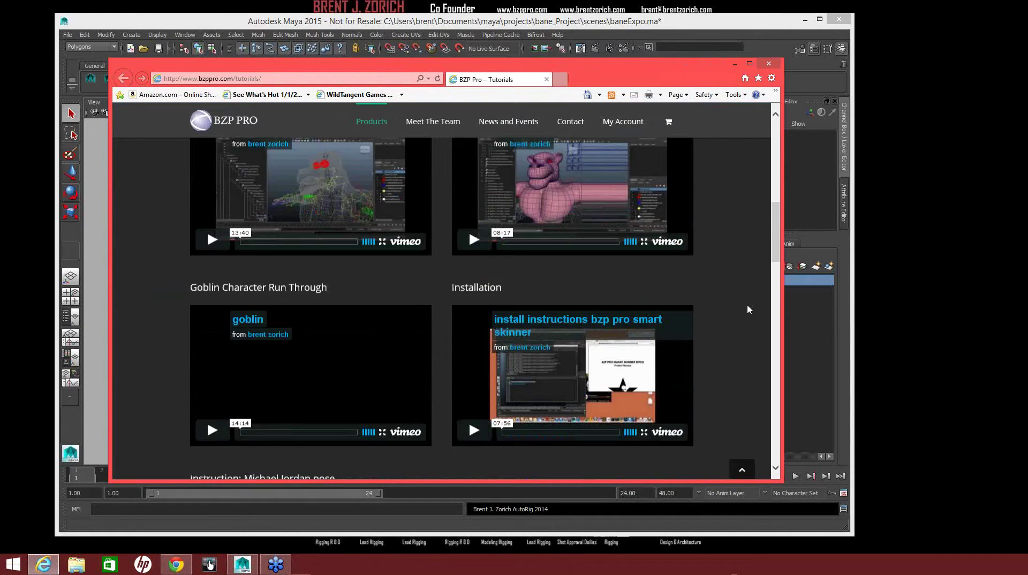
scroll(747, 303, "down", 5)
scroll(746, 303, "up", 10)
scroll(746, 302, "up", 10)
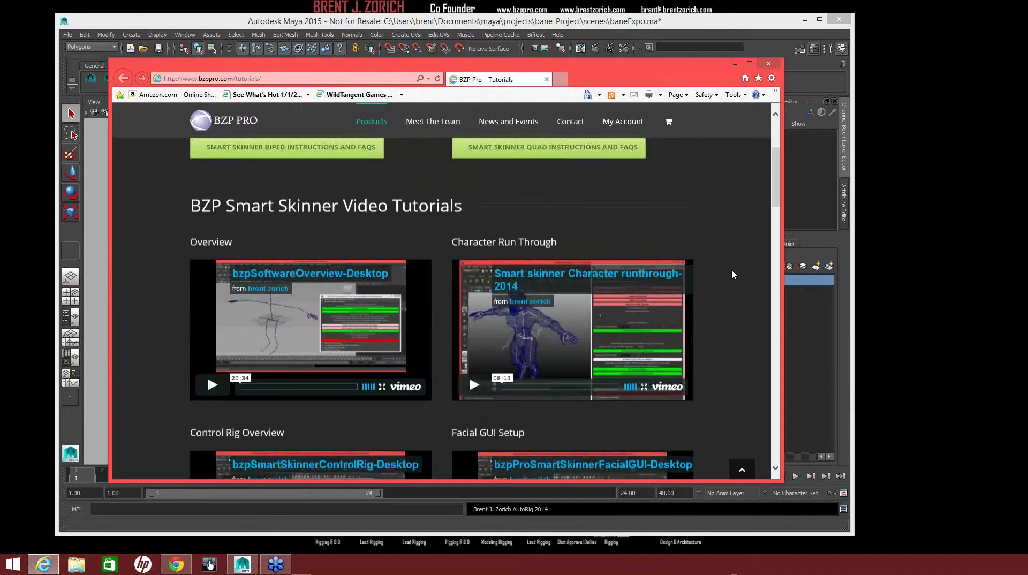
left_click(768, 64)
Create the scale node and execute the stretch draft skeleton with the Smart Skinner Biped tool.
left_click_drag(1027, 99, 167, 50)
middle_click_drag(536, 247, 544, 245, "alt")
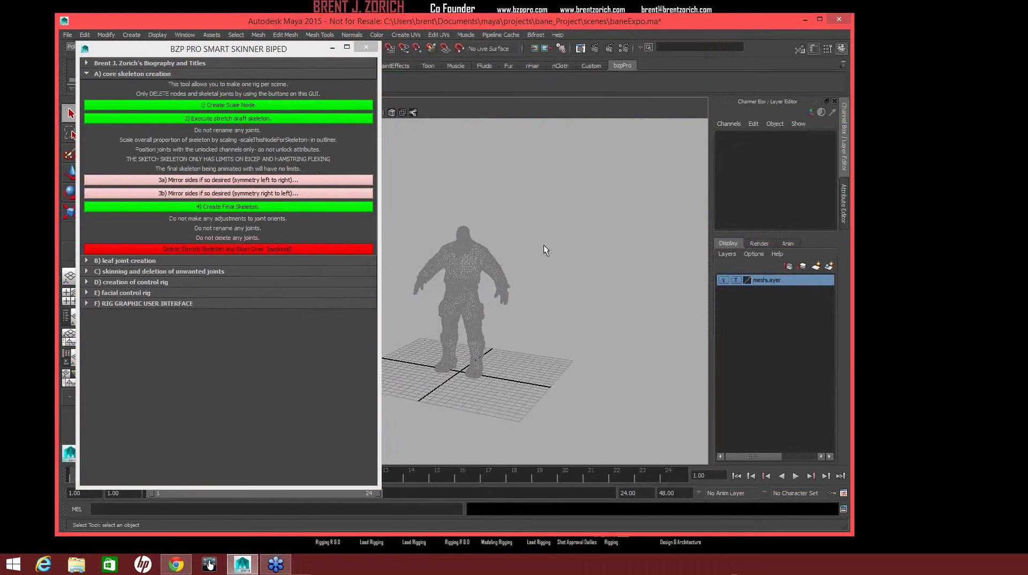
left_click(282, 105)
left_click(274, 118)
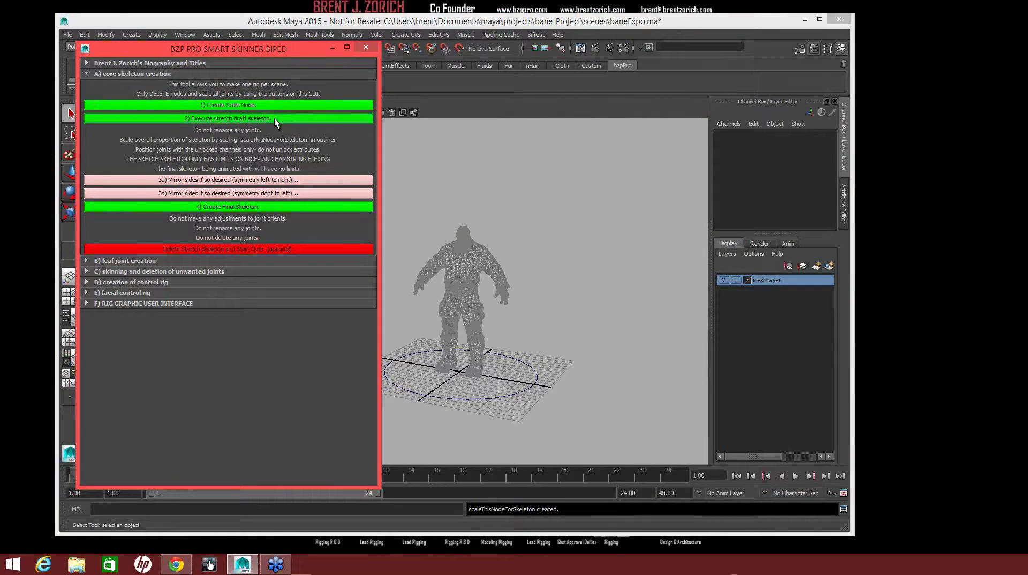
left_click(564, 344)
left_click_drag(296, 51, 1027, 161)
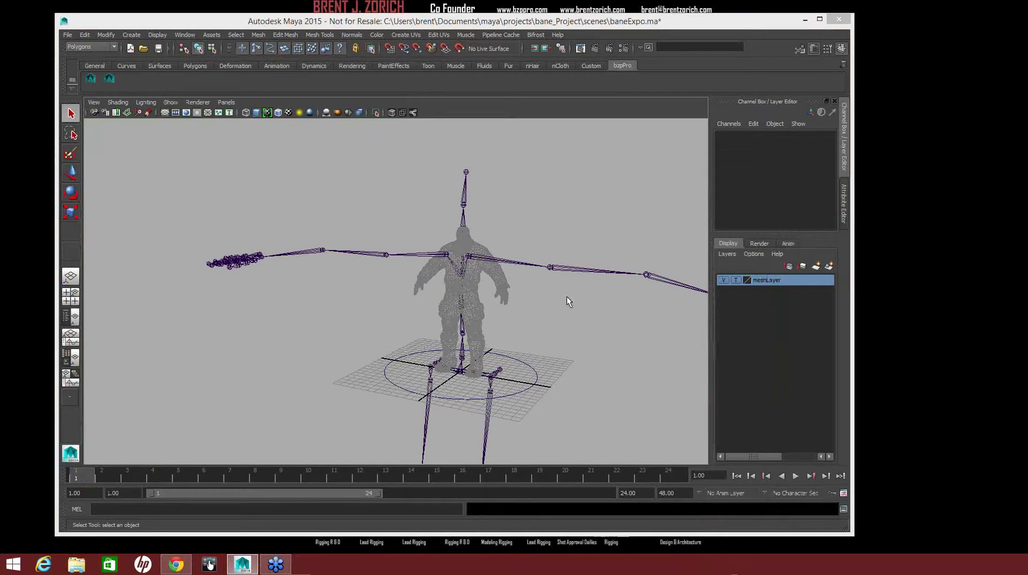
Turn off template display for meshLayer and show the scene in wireframe.
left_click(526, 307)
right_click_drag(526, 307, 585, 323, "alt")
middle_click_drag(585, 323, 541, 282, "alt")
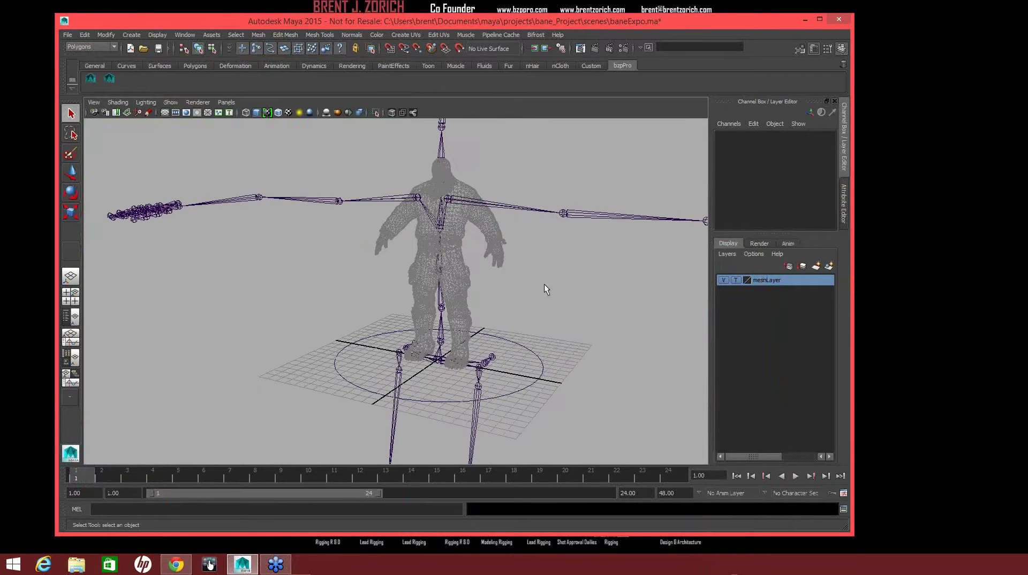
right_click_drag(544, 285, 578, 285, "alt")
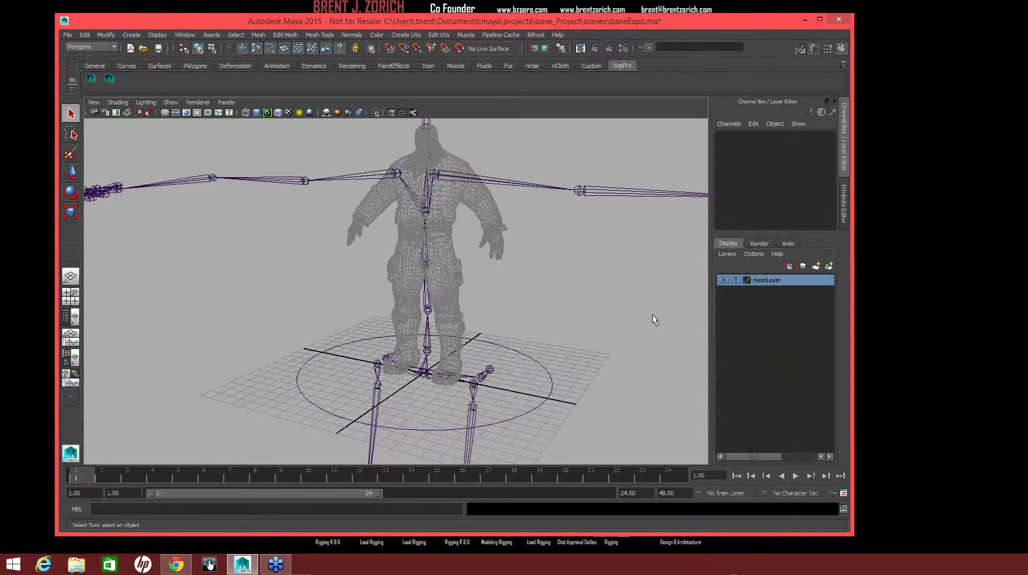
left_click(737, 279)
mouse_move(624, 297)
left_mouse_down("alt")
mouse_move(587, 297)
mouse_move(576, 281)
left_mouse_up("alt")
key("4")
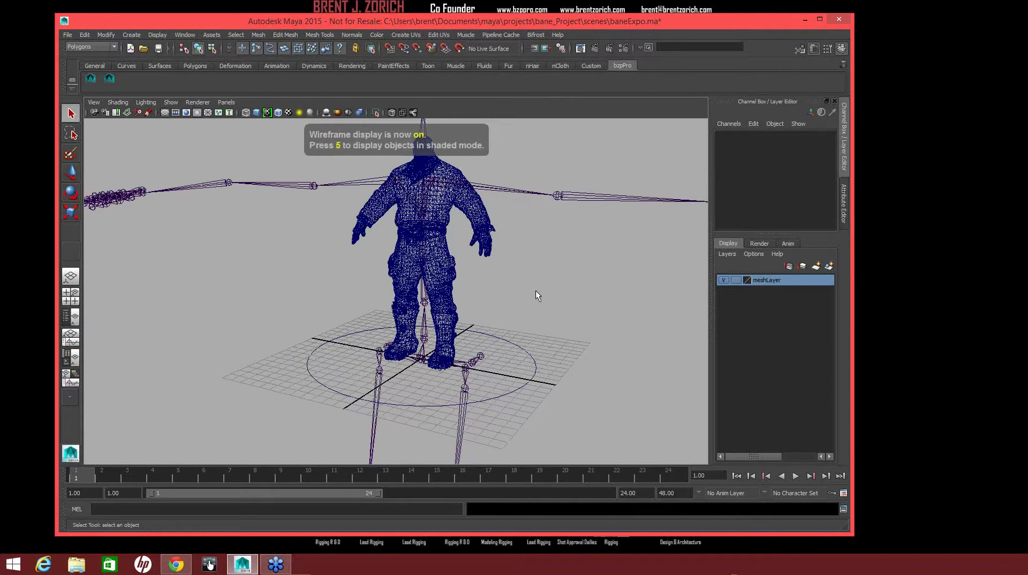
Move the character mesh down along Y until its waist sits at grid level with the skeleton's pelvis.
left_click(442, 219)
left_click_drag(442, 219, 487, 236, "alt")
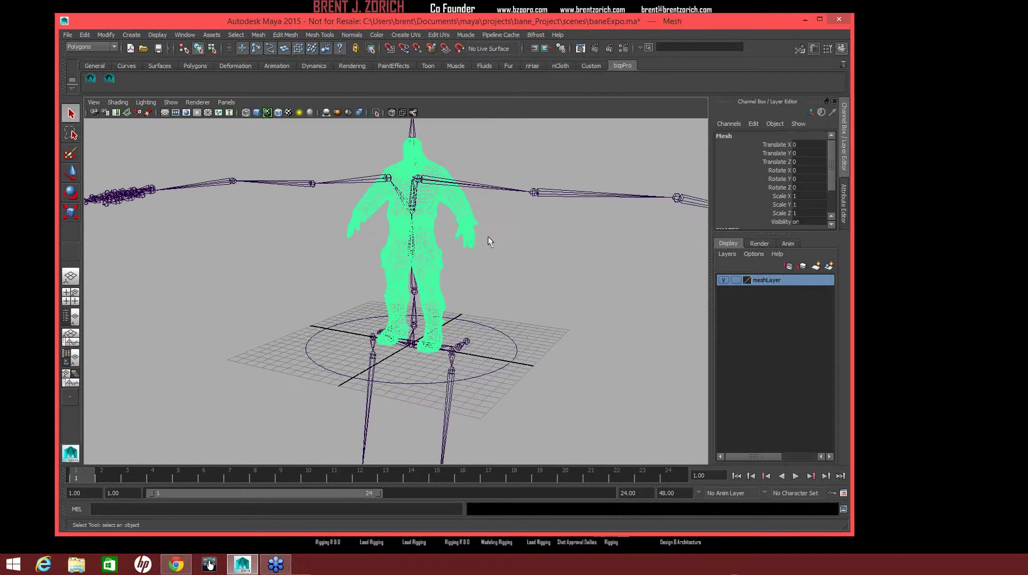
key("w")
left_click_drag(411, 296, 458, 268)
right_click_drag(458, 269, 539, 291, "alt")
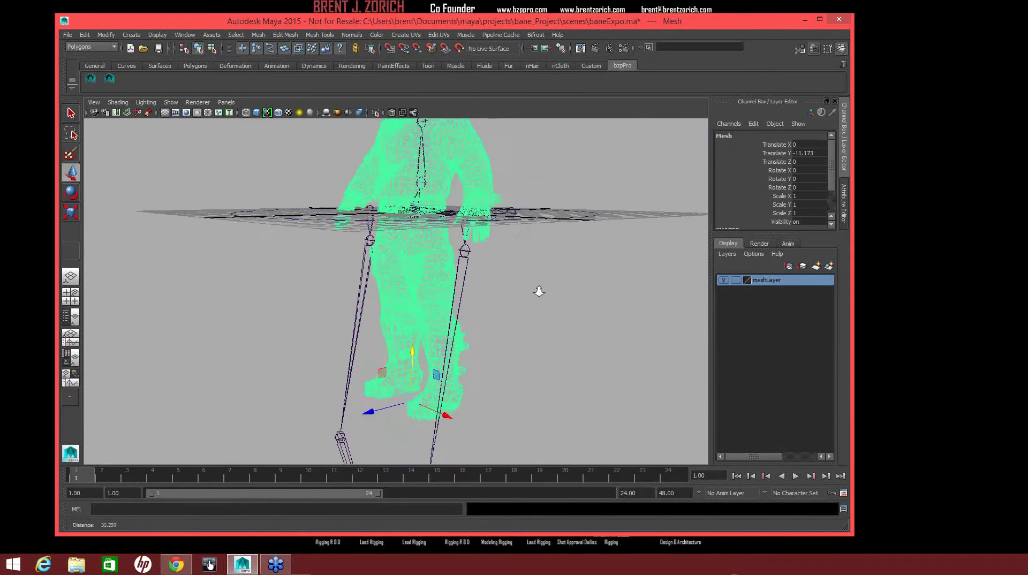
left_click_drag(539, 292, 499, 294, "alt")
scroll(416, 358, "up", 3)
left_click_drag(416, 358, 583, 327)
left_click(583, 328)
right_click_drag(585, 329, 541, 297, "alt")
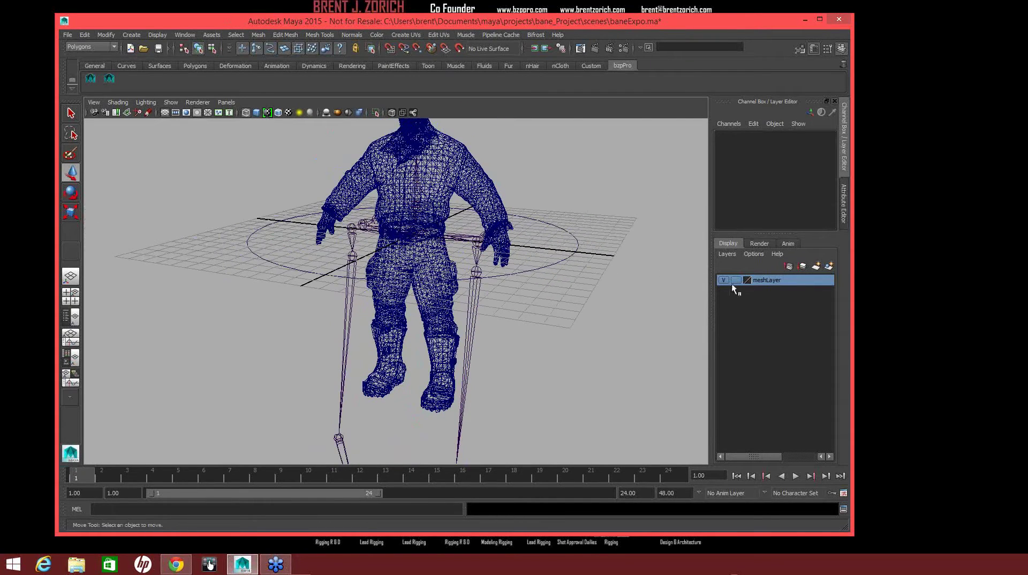
Set meshLayer back to template display for working on the skeleton's hips.
left_click(735, 279)
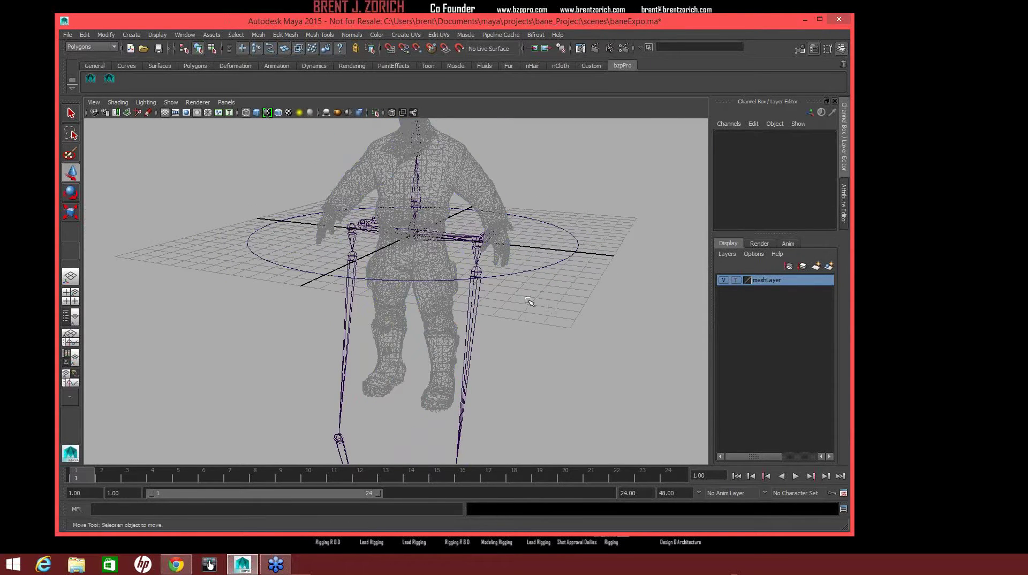
mouse_move(532, 305)
left_mouse_down("alt")
mouse_move(530, 314)
mouse_move(545, 293)
left_mouse_up("alt")
scroll(513, 254, "up", 5)
left_click_drag(513, 255, 589, 296, "alt")
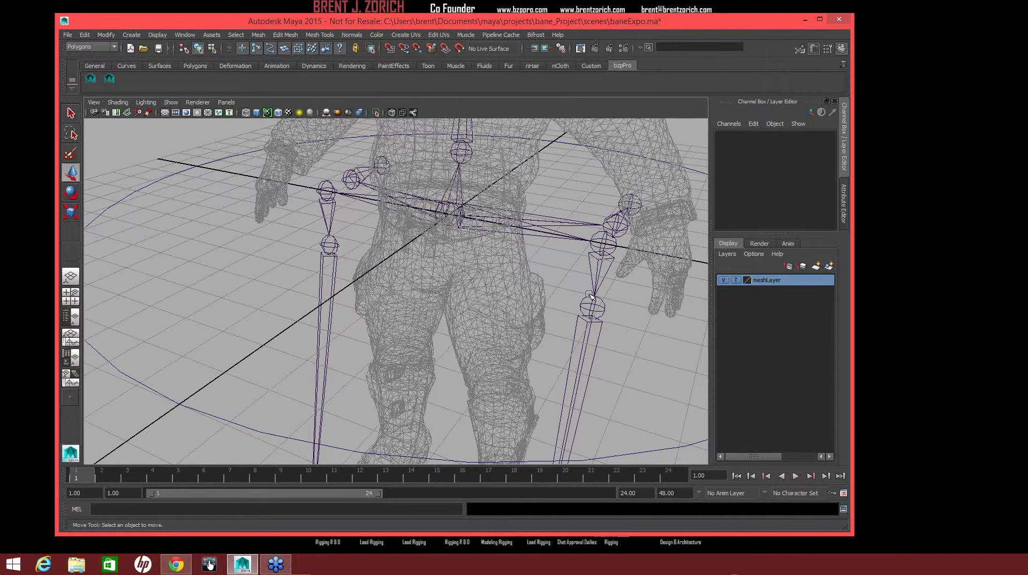
Inspect which channels can be edited on the left hip and left leg joints.
left_click(608, 291)
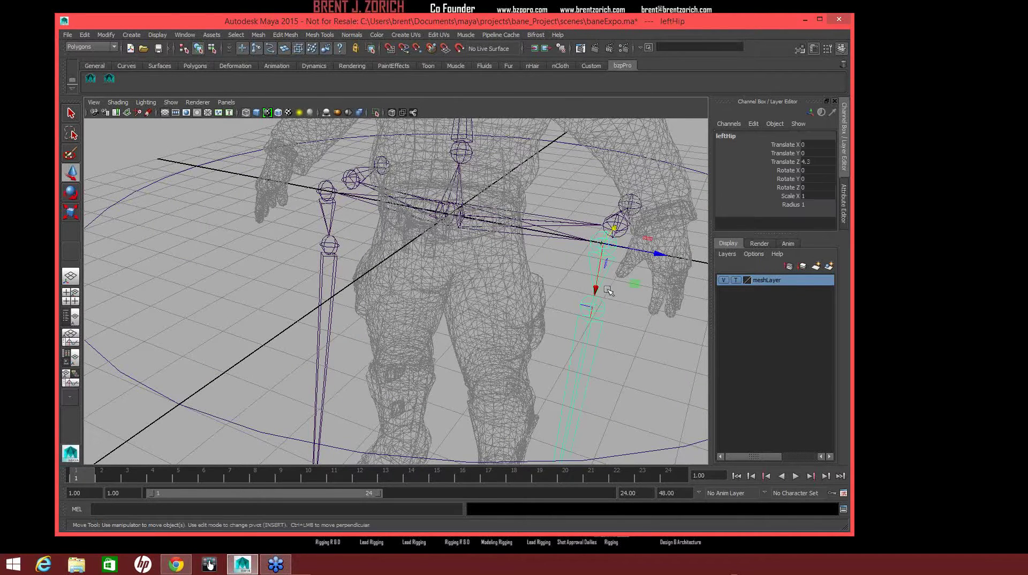
left_click(620, 328)
left_click(593, 308)
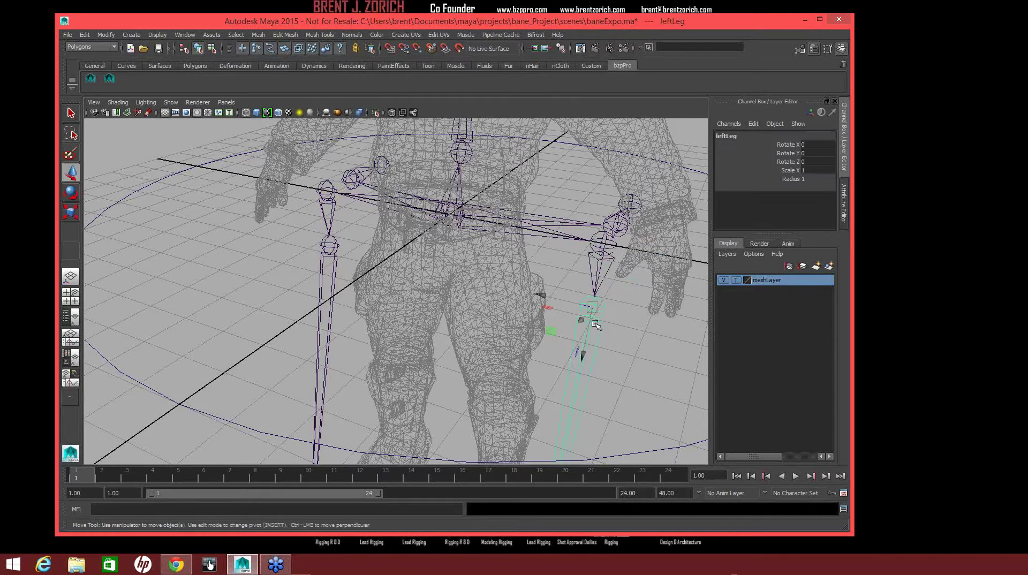
left_click(613, 323)
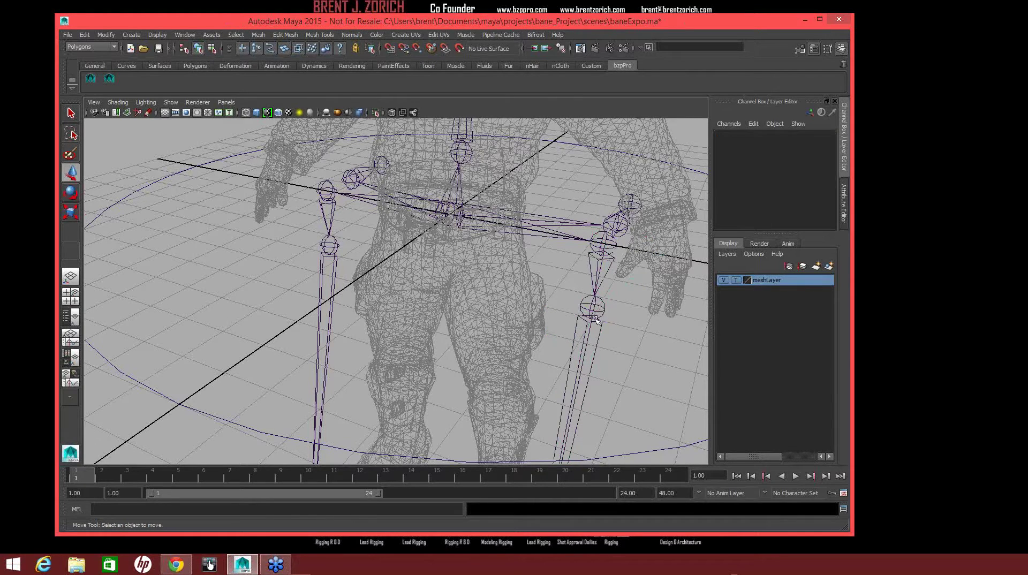
left_click(593, 318)
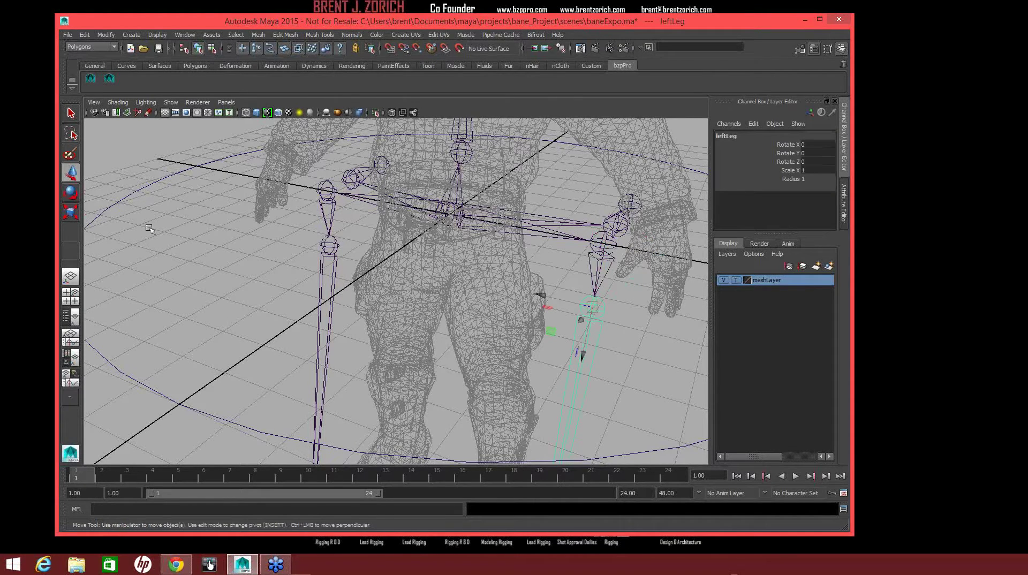
key("r")
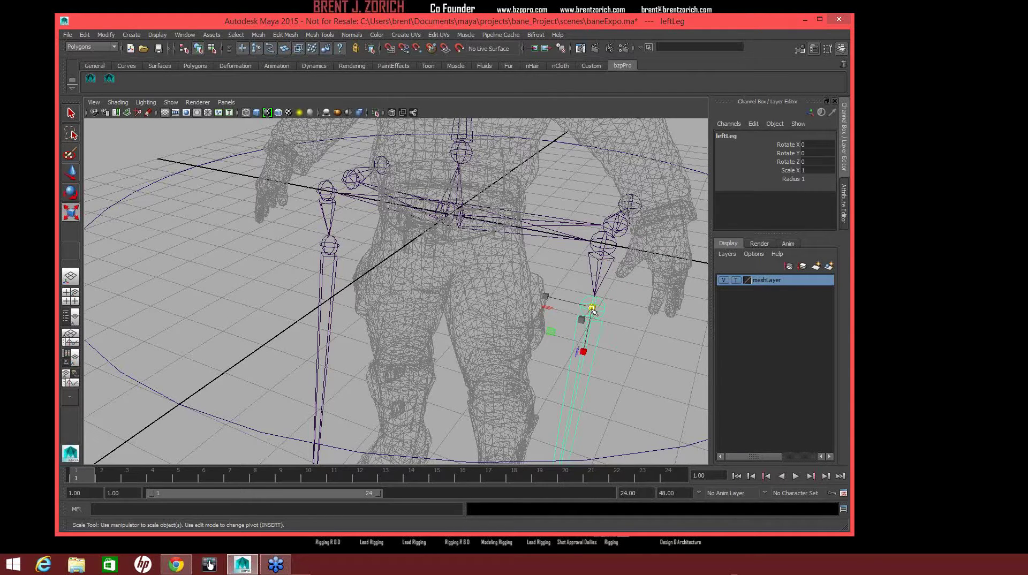
left_click(628, 355)
right_click_drag(619, 344, 521, 300, "alt")
Set Scale Skeleton to 0.3 on the scaleThisNodeForSkeleton circle.
left_click(522, 311)
left_click(780, 144)
middle_click_drag(780, 145, 800, 150)
double_click(802, 144)
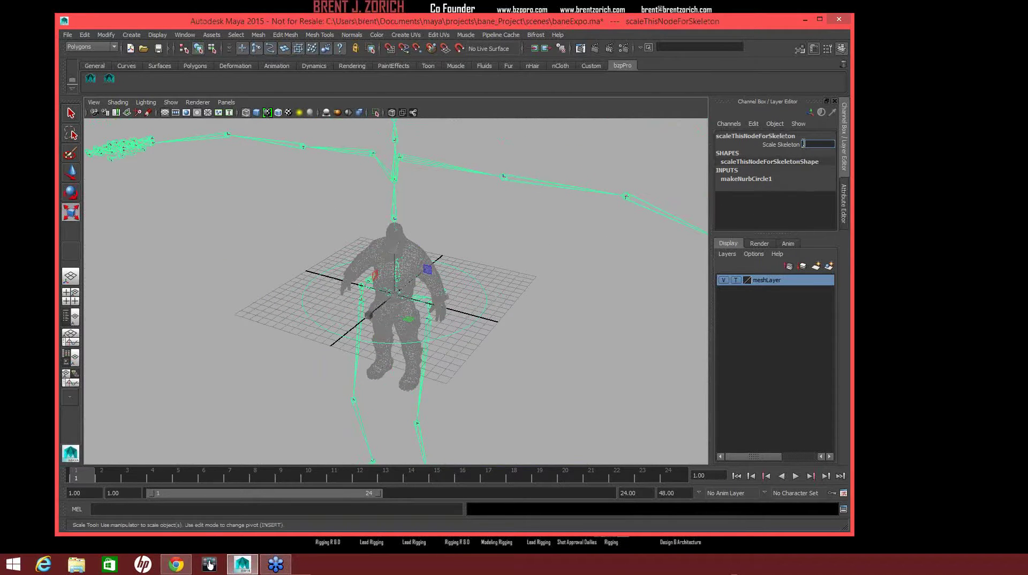
type("0.3")
key("Return")
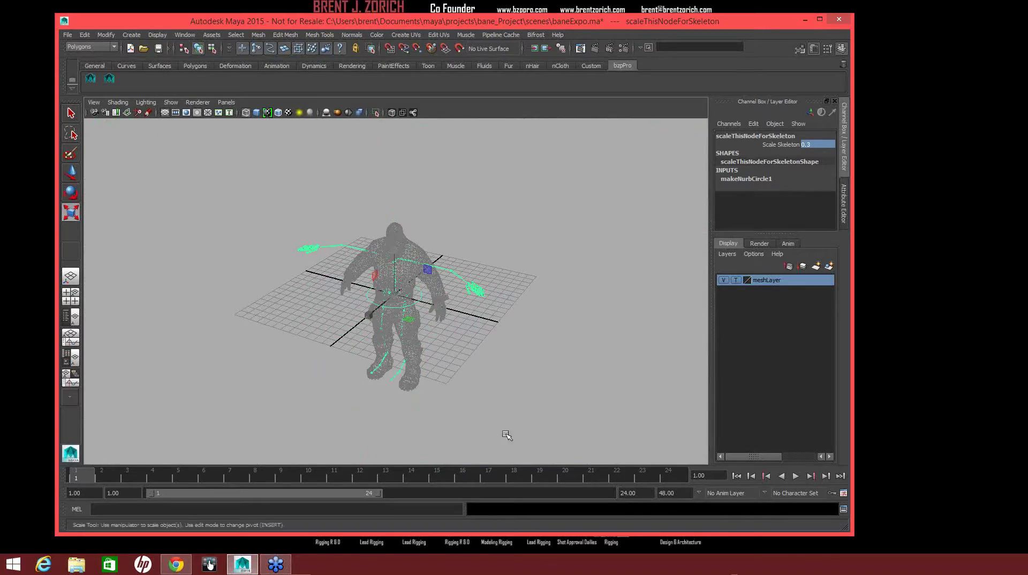
Move the left hip joint to about 1.361 in Translate X and 0.487 in Translate Y.
left_click(530, 369)
left_click_drag(530, 370, 468, 335, "alt")
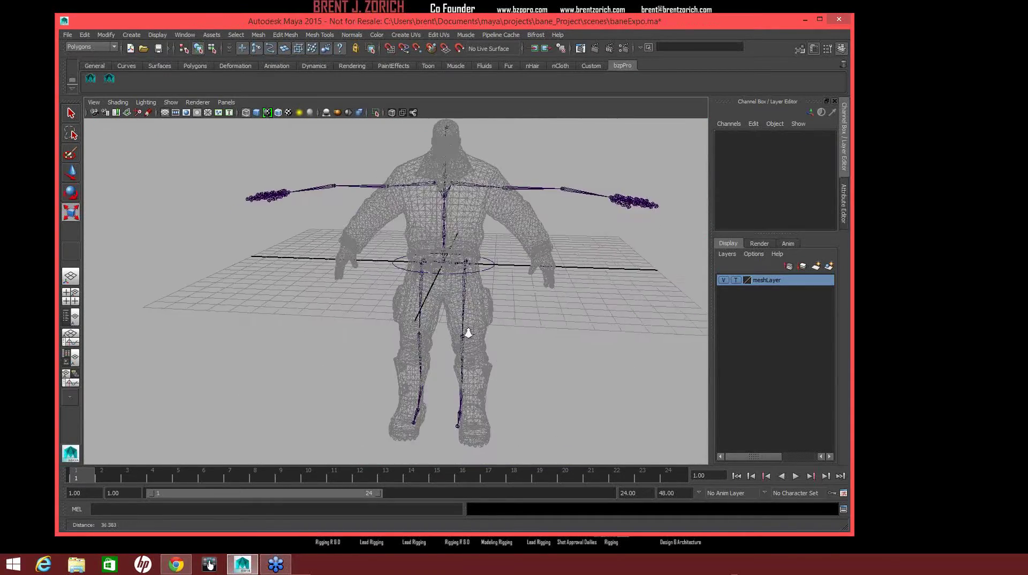
right_click_drag(468, 335, 546, 350, "alt")
left_click_drag(545, 350, 575, 318, "alt")
left_click(521, 312)
key("w")
left_click(629, 384)
left_click(475, 349)
middle_click_drag(575, 318, 583, 321)
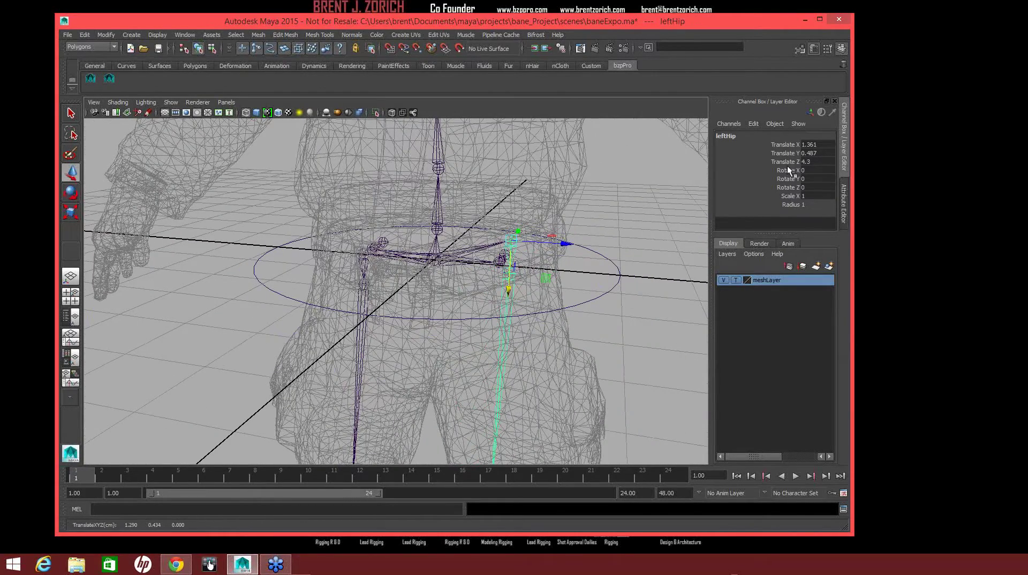
left_click(649, 304)
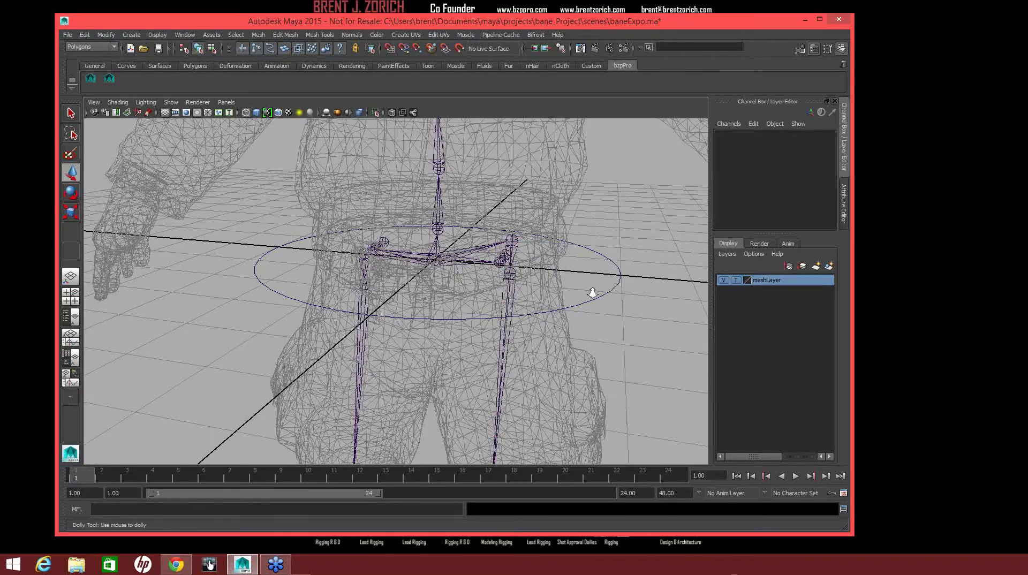
Check the available channels of the left leg joint after the hip adjustment.
right_click_drag(592, 292, 635, 301, "alt")
middle_click_drag(635, 300, 610, 277, "alt")
left_click(492, 316)
left_click_drag(491, 316, 470, 273, "alt")
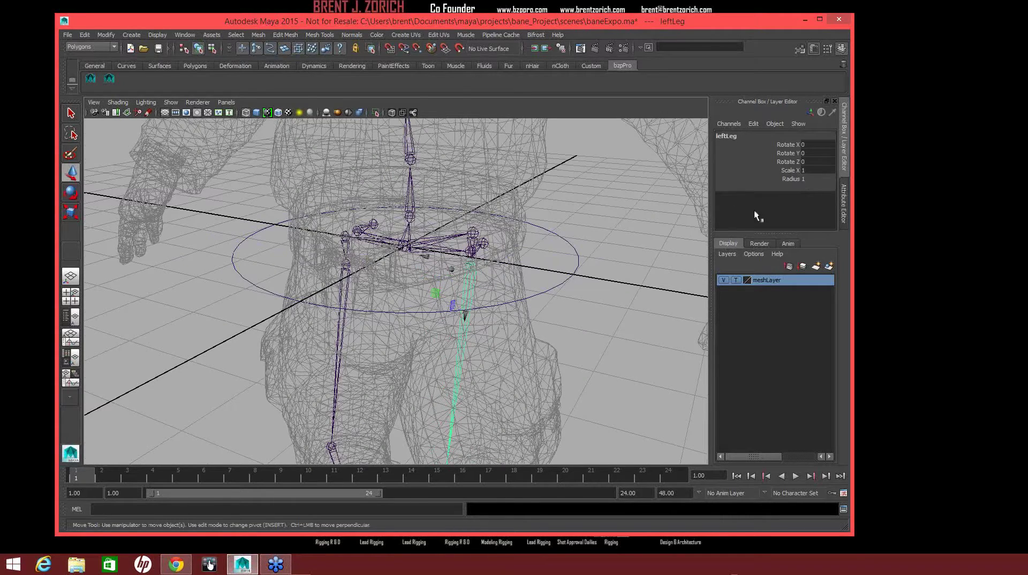
left_click(637, 302)
Try scaling the left hip joint along X by about 1.583 and undo the scaling.
left_click_drag(615, 300, 590, 300, "alt")
scroll(590, 300, "up", 3)
left_click(471, 300)
left_click(514, 278)
left_click_drag(514, 278, 501, 270, "alt")
left_click(498, 267)
left_click_drag(571, 286, 546, 273, "alt")
left_click(545, 272)
left_click_drag(601, 295, 536, 303, "alt")
key("r")
key("ctrl+z")
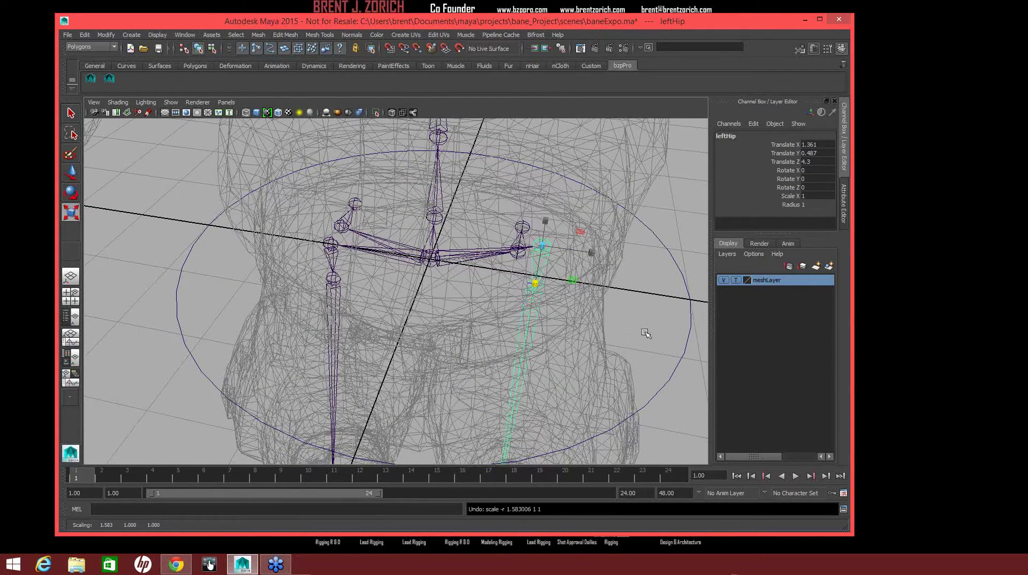
left_click(635, 312)
Rotate the left leg joint about -6.6 degrees around Z toward the centre of the mesh's thigh.
right_click_drag(635, 310, 616, 310, "alt")
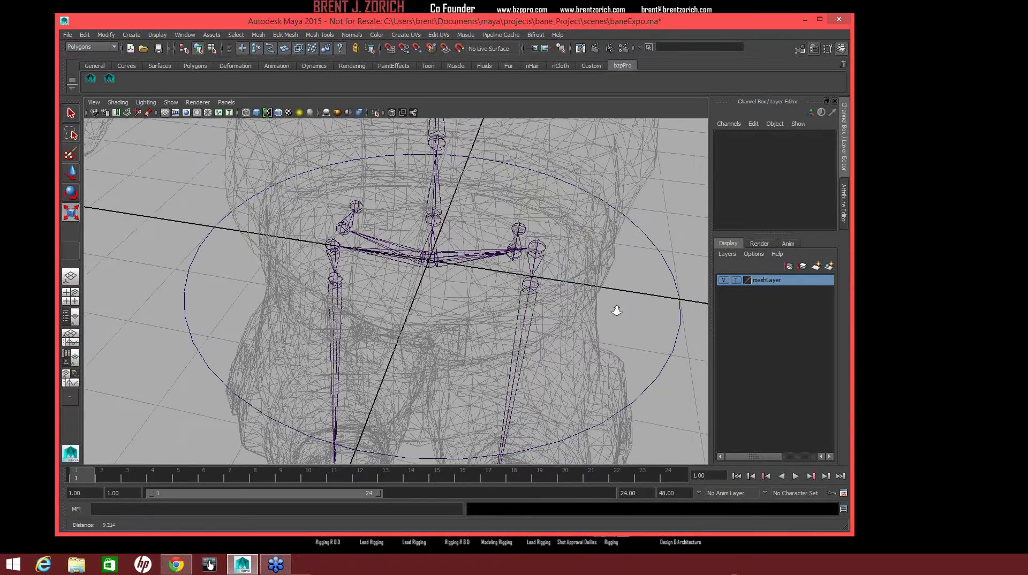
left_click_drag(616, 310, 525, 208, "alt")
left_click(478, 218)
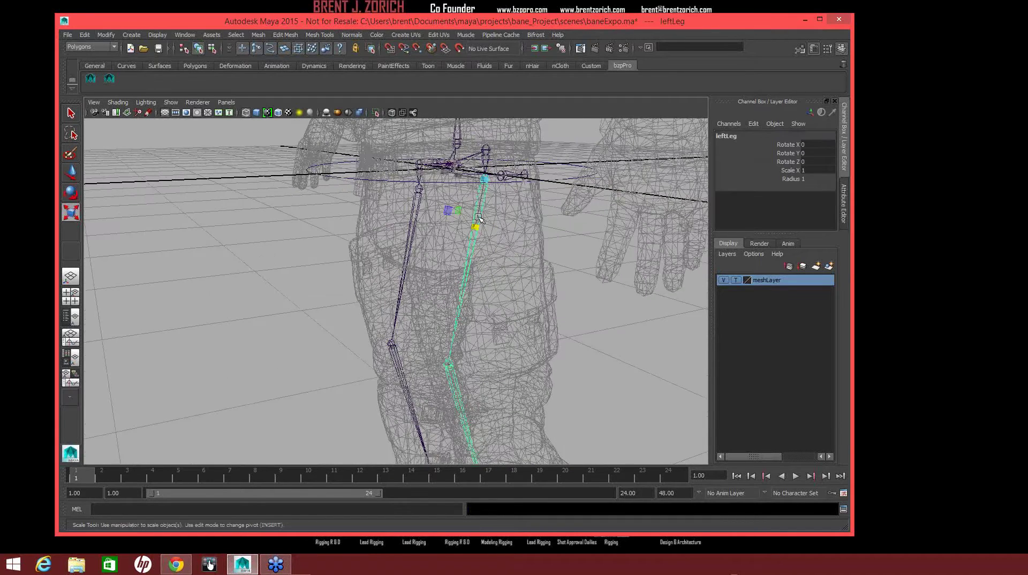
key("e")
left_click_drag(455, 217, 471, 220)
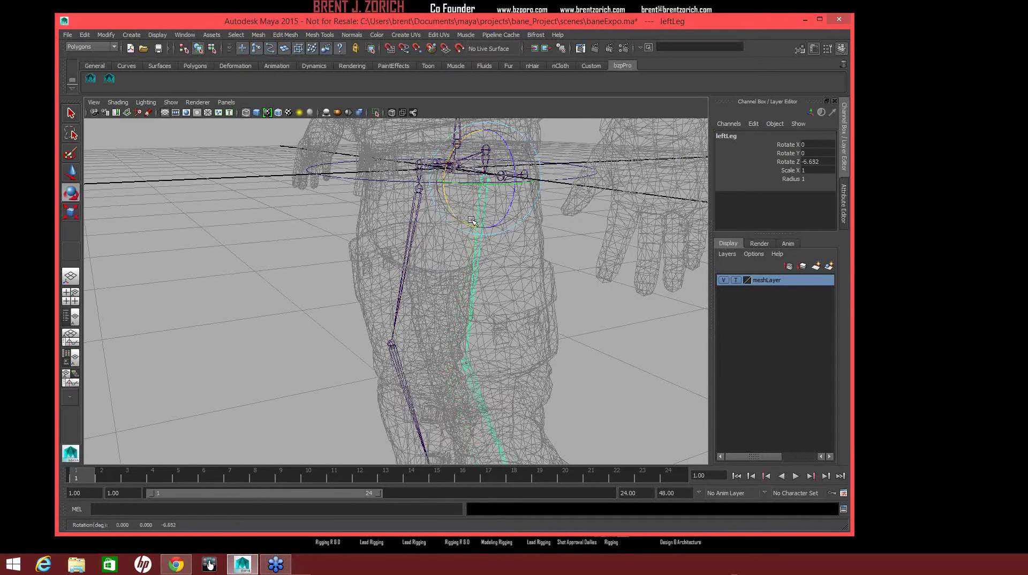
Rotate the left shin joint toward the mesh's lower leg and the left leg joint to about -9.9 degrees around Z.
left_click(613, 368)
left_click_drag(612, 368, 572, 242, "alt")
left_click(479, 230)
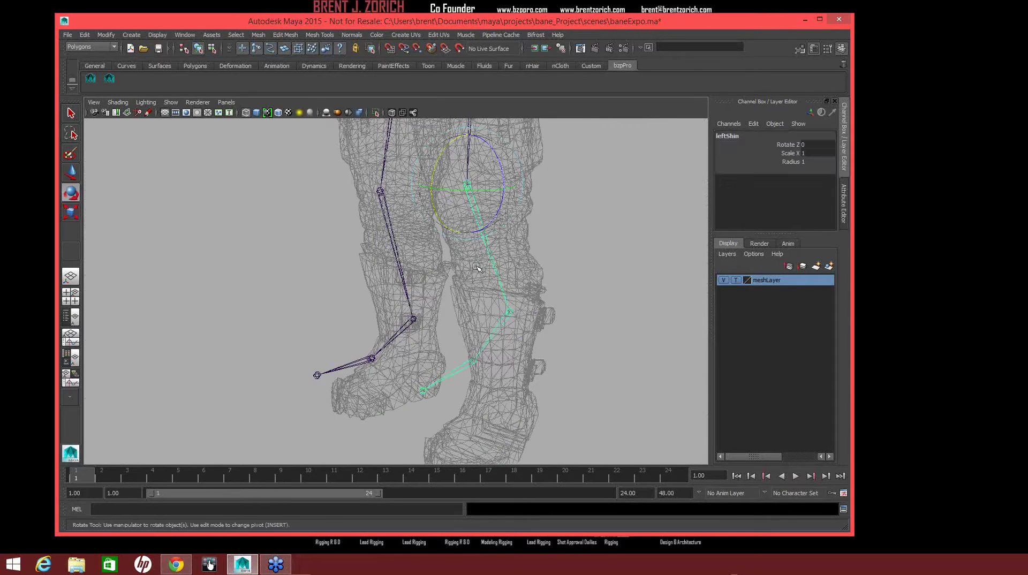
left_click_drag(445, 226, 434, 219)
left_click(624, 351)
left_click_drag(624, 351, 517, 284, "alt")
left_click(515, 280)
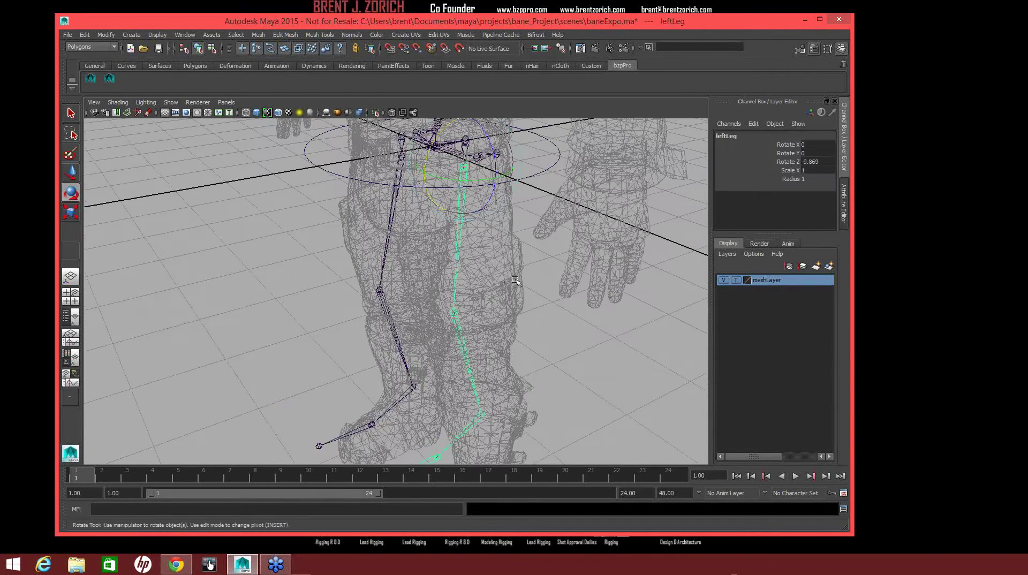
Scale the left leg joint to about 1.324 along X and rotate it to about -12.8 degrees around Z.
key("r")
left_click_drag(464, 213, 499, 239)
key("e")
left_click_drag(419, 183, 429, 183)
Rotate the left shin joint to about -20.5 degrees around Z and scale it to about 1.202 along X.
left_click_drag(545, 350, 508, 268, "alt")
key("Down")
left_click_drag(428, 282, 432, 277)
left_click_drag(542, 327, 554, 323, "alt")
key("r")
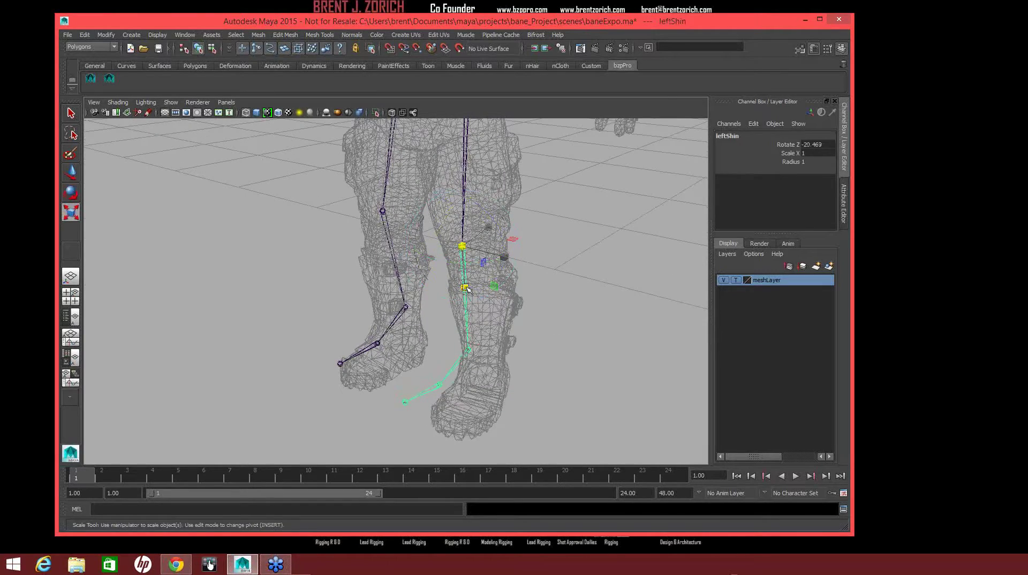
left_click(583, 286)
left_click_drag(466, 289, 524, 283, "alt")
Rotate the left leg joint slightly so the leg chain follows the mesh's thigh as seen from the front.
left_click(524, 283)
left_click_drag(580, 330, 642, 332, "alt")
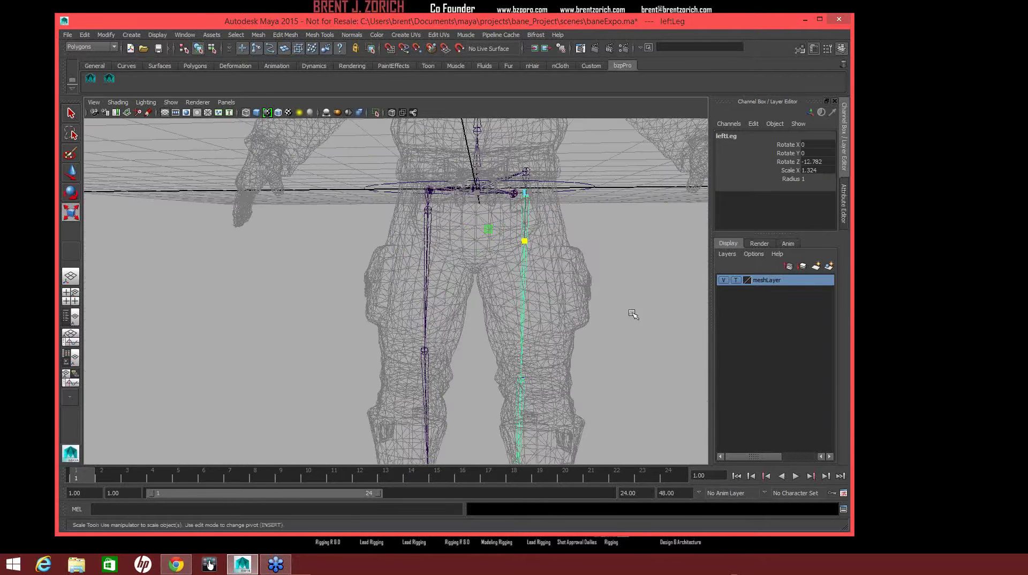
key("e")
left_click_drag(501, 235, 507, 235)
left_click(645, 341)
left_click_drag(644, 341, 520, 245, "alt")
Shorten the left shin joint along X to raise the ankle joint into the mesh's ankle.
left_click_drag(494, 295, 517, 288, "alt")
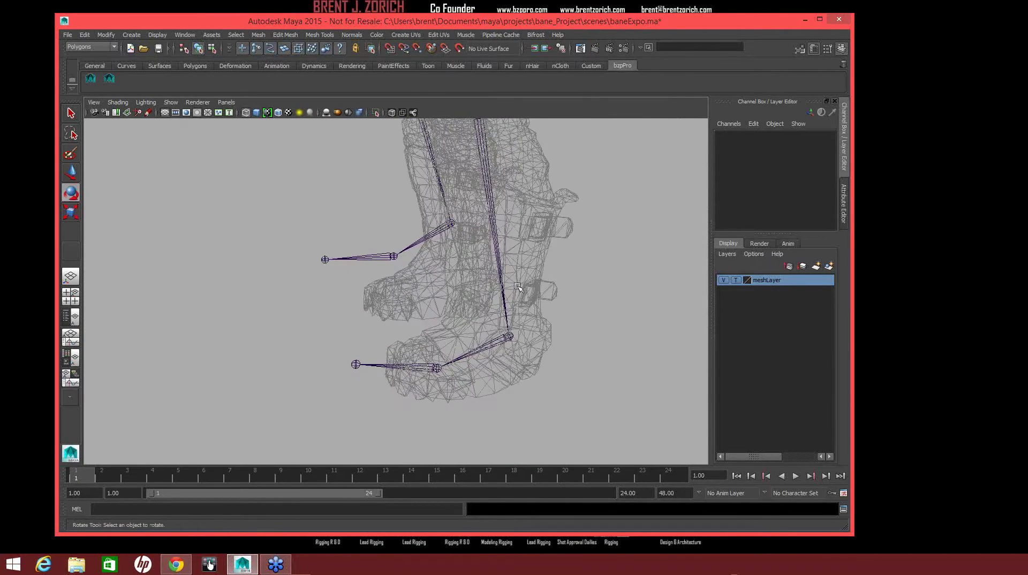
left_click(502, 279)
key("r")
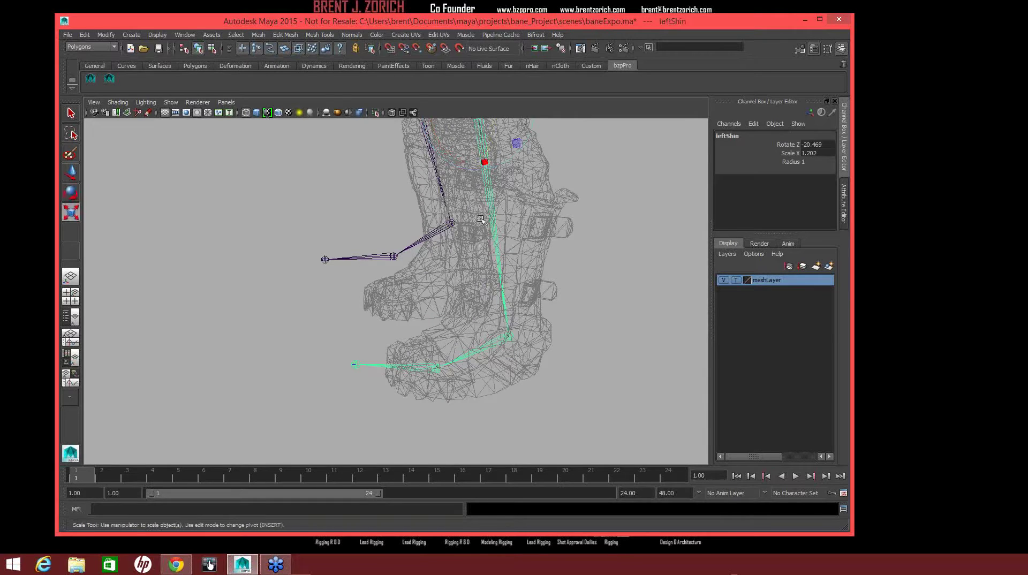
left_click_drag(484, 163, 484, 157)
Rotate the left ankle joint to about 0.9, -1.6 and -16.9 degrees in X, Y and Z to tilt it into the foot.
left_click(478, 325)
left_click(480, 328)
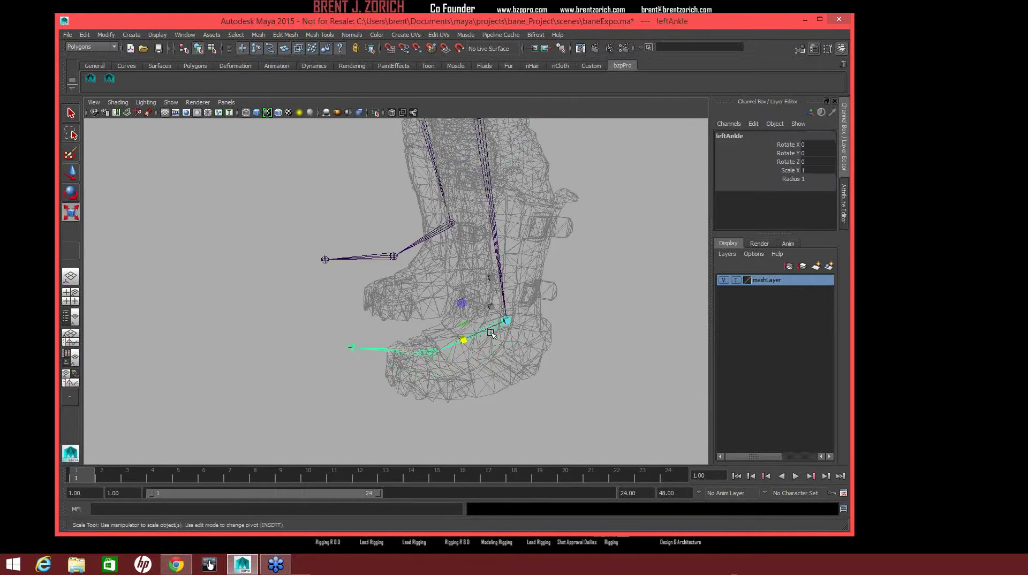
key("e")
mouse_move(475, 300)
left_mouse_down()
mouse_move(472, 313)
mouse_move(478, 307)
left_mouse_up()
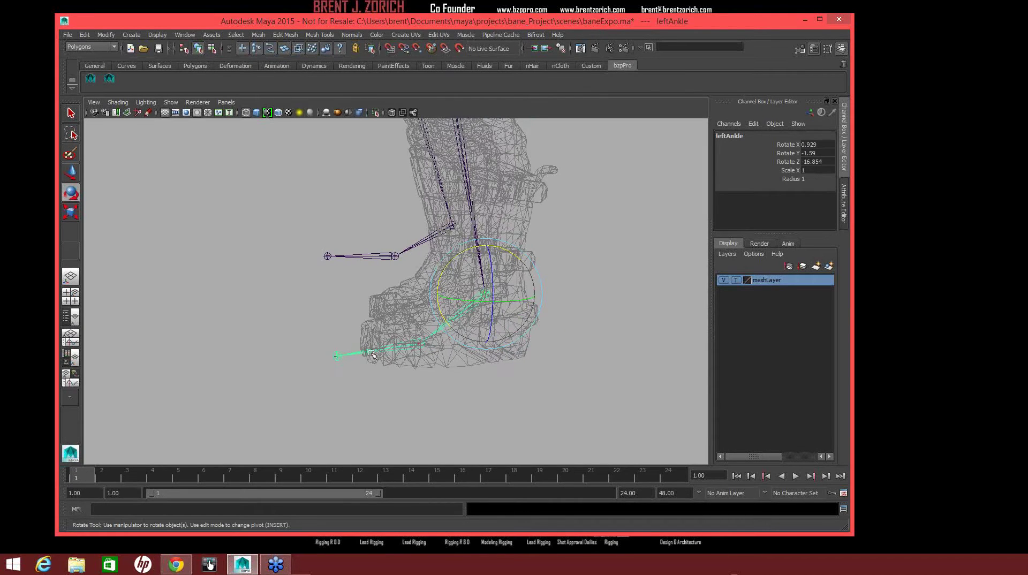
Scale the left ball joint to about 0.763 along X to fit the toes of the mesh.
left_click(359, 355)
key("r")
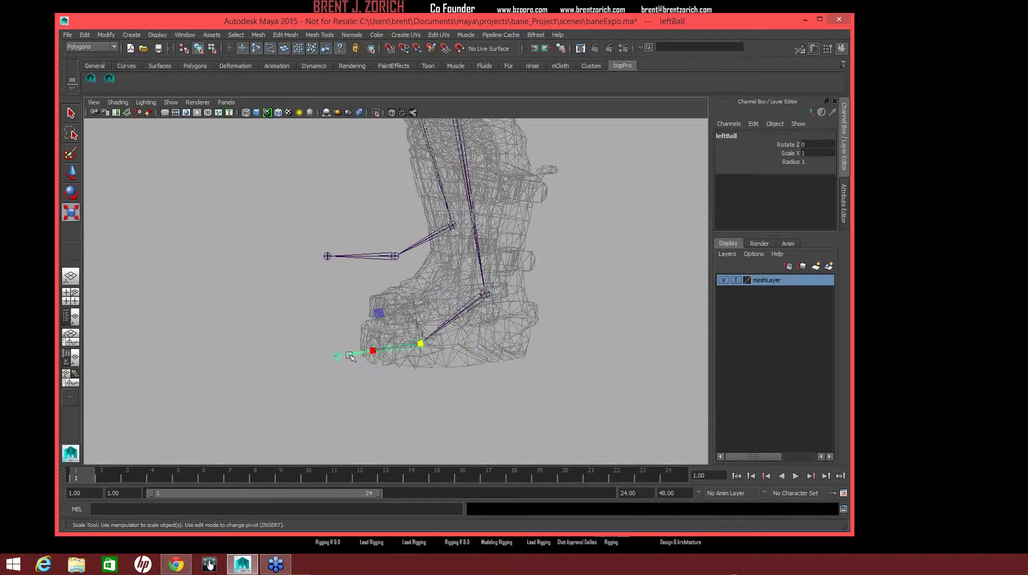
left_click_drag(372, 349, 377, 352)
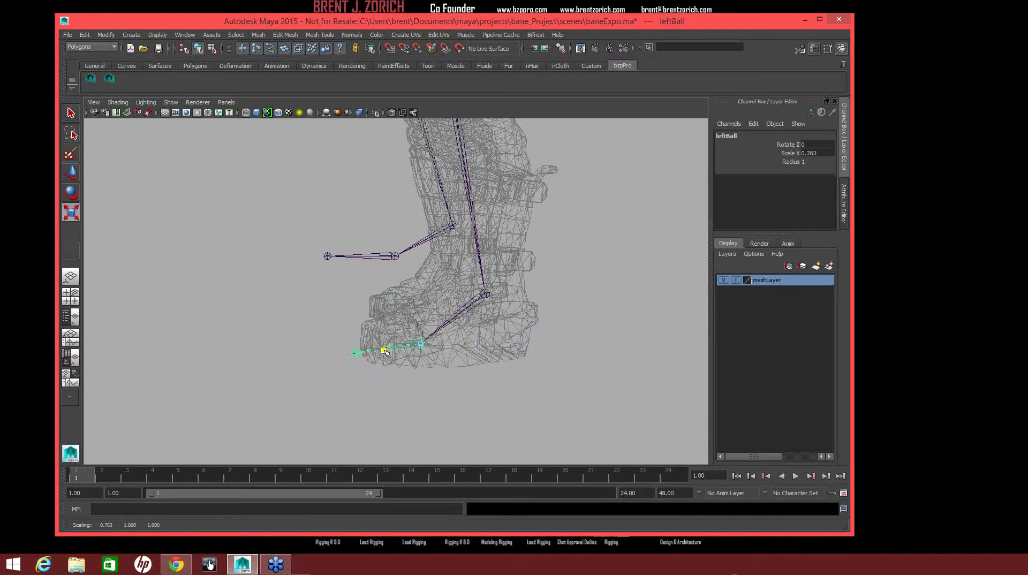
left_click(465, 412)
Select the spine joints between the pelvis and the chest and scale them together to about 1.316 along X.
left_click_drag(466, 412, 506, 359, "alt")
middle_click_drag(505, 359, 522, 444, "alt")
left_click_drag(509, 375, 501, 321, "alt")
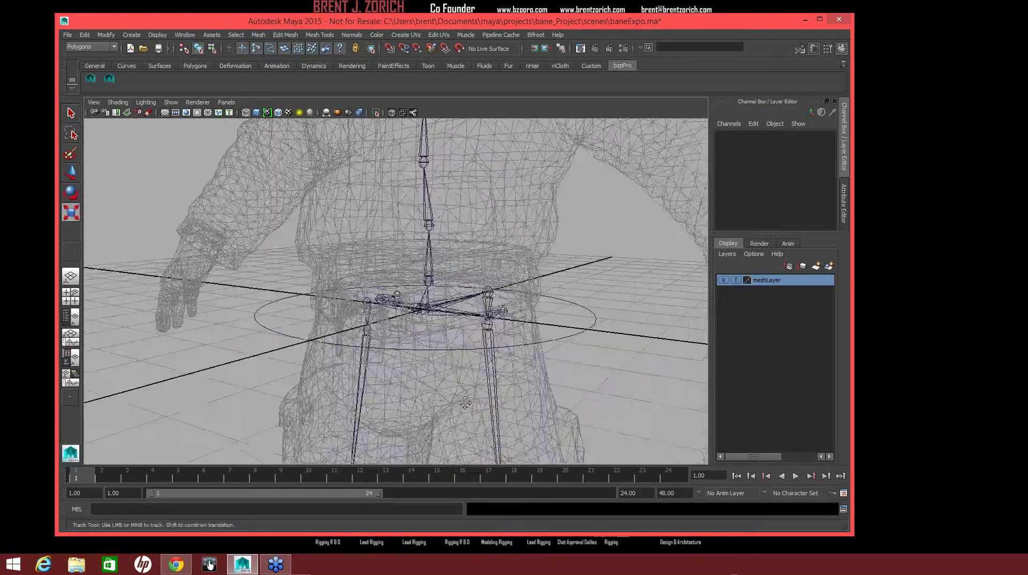
middle_click_drag(501, 320, 502, 394, "alt")
right_click_drag(502, 394, 420, 363, "alt")
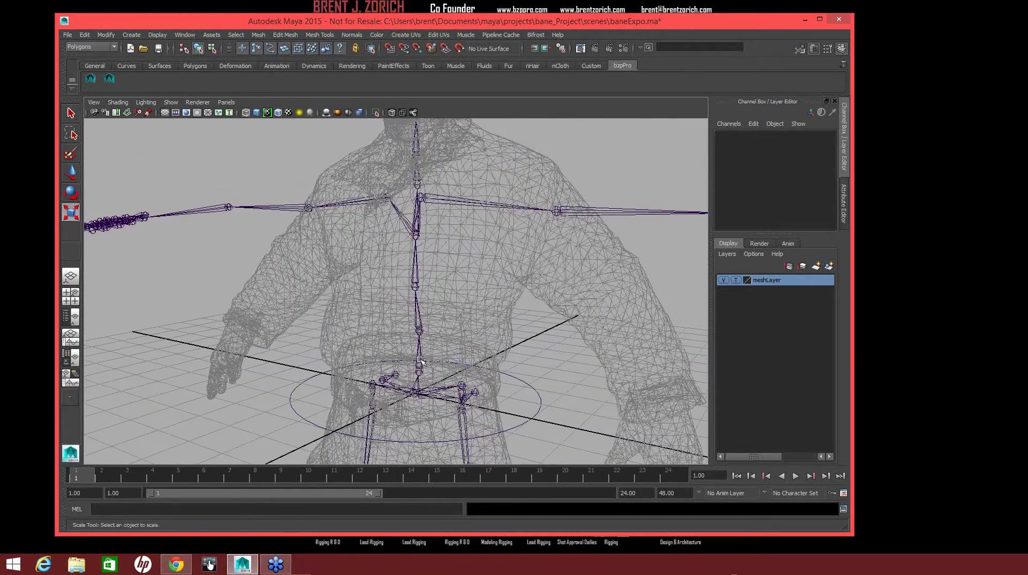
left_click(419, 361)
left_click(421, 264, "shift")
left_click(414, 259, "shift")
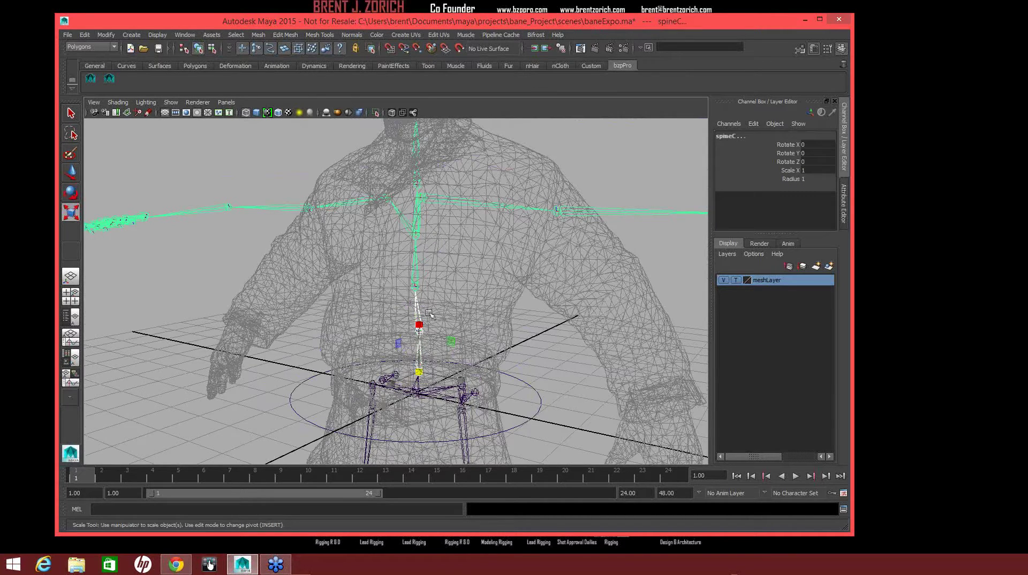
left_click_drag(419, 322, 422, 311)
left_click(556, 326)
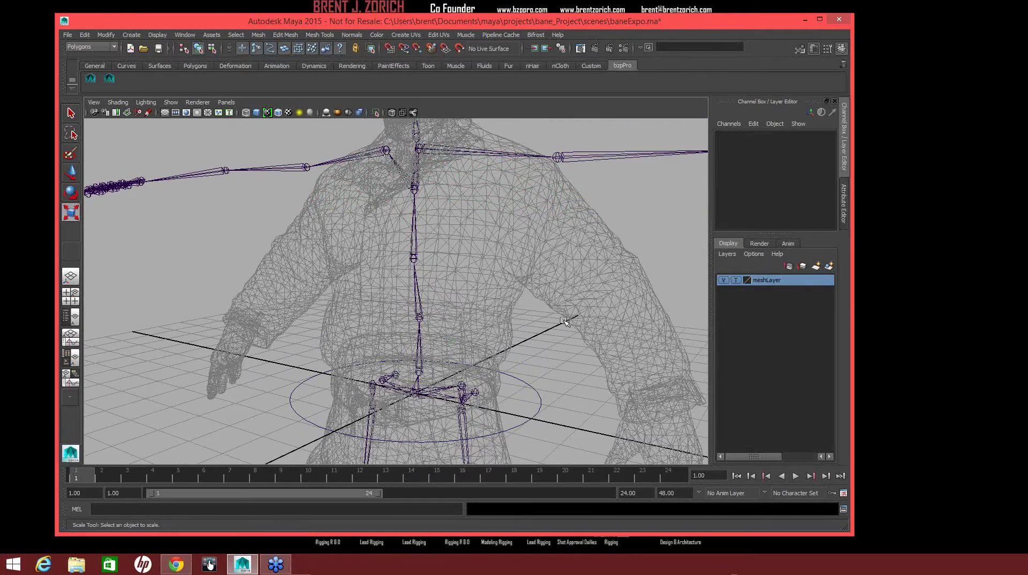
Rotate the spineB joint slightly so the upper spine follows the mesh's torso.
right_click_drag(553, 319, 488, 307, "alt")
scroll(484, 304, "up", 2)
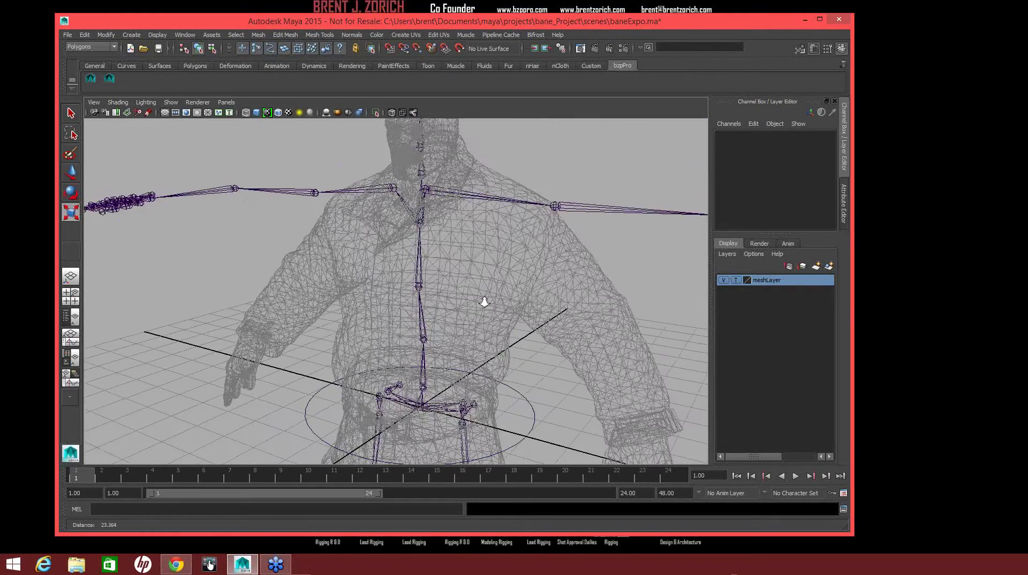
left_click_drag(455, 300, 508, 286, "alt")
left_click(347, 287)
key("e")
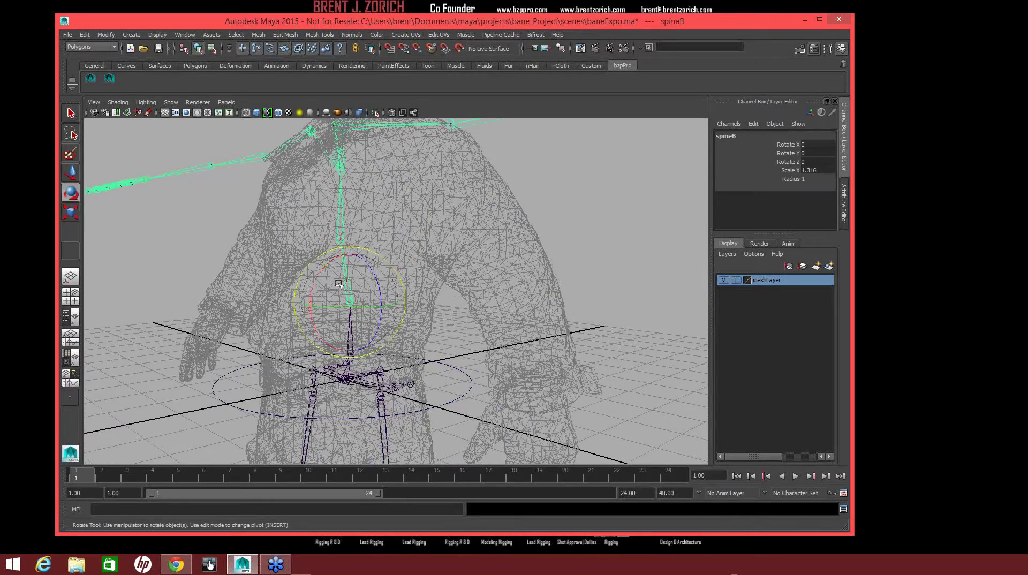
left_click_drag(313, 289, 316, 283)
left_click(425, 319)
mouse_move(426, 319)
left_mouse_down("alt")
mouse_move(451, 304)
mouse_move(411, 330)
left_mouse_up("alt")
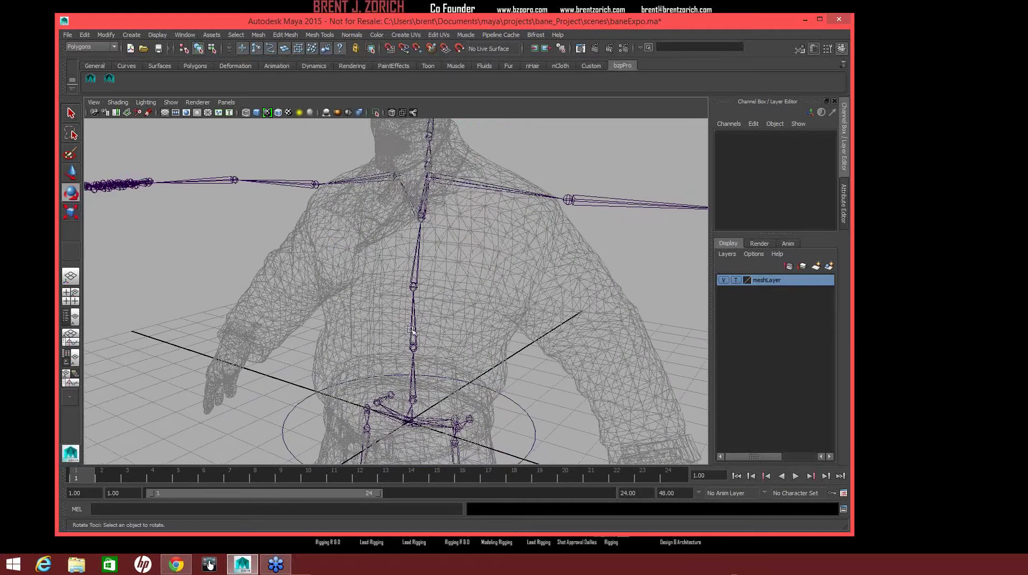
Rotate the spineC joint to about 5.5 degrees around Z and scale it to about 1.45 along X.
left_click(416, 270)
left_click_drag(400, 256, 393, 258)
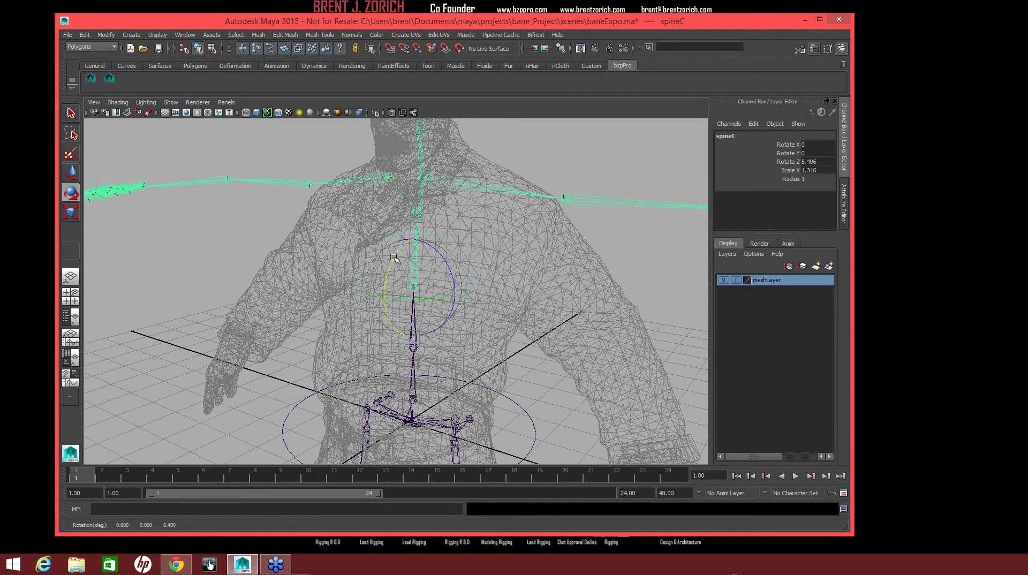
key("r")
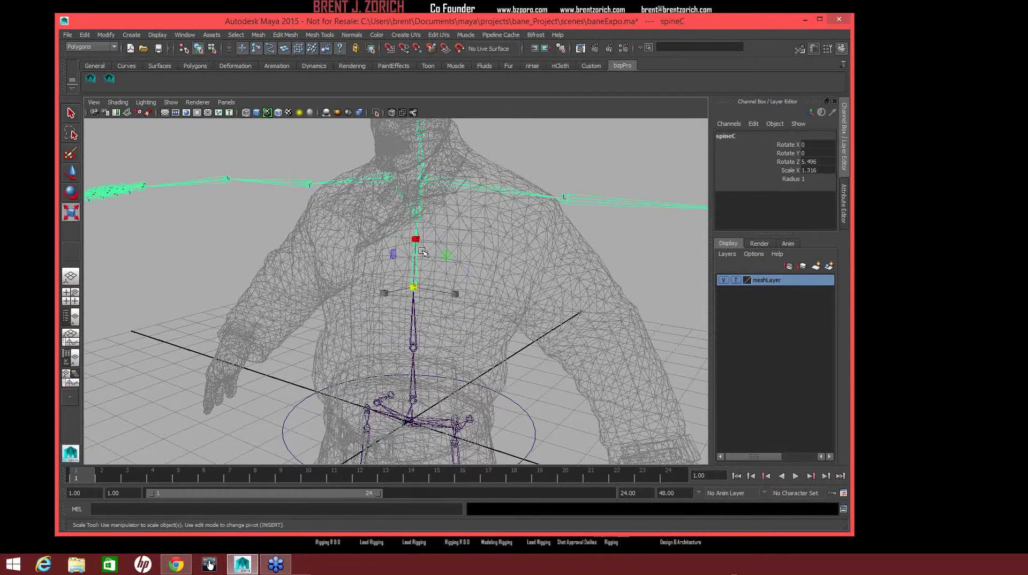
left_click_drag(415, 238, 415, 235)
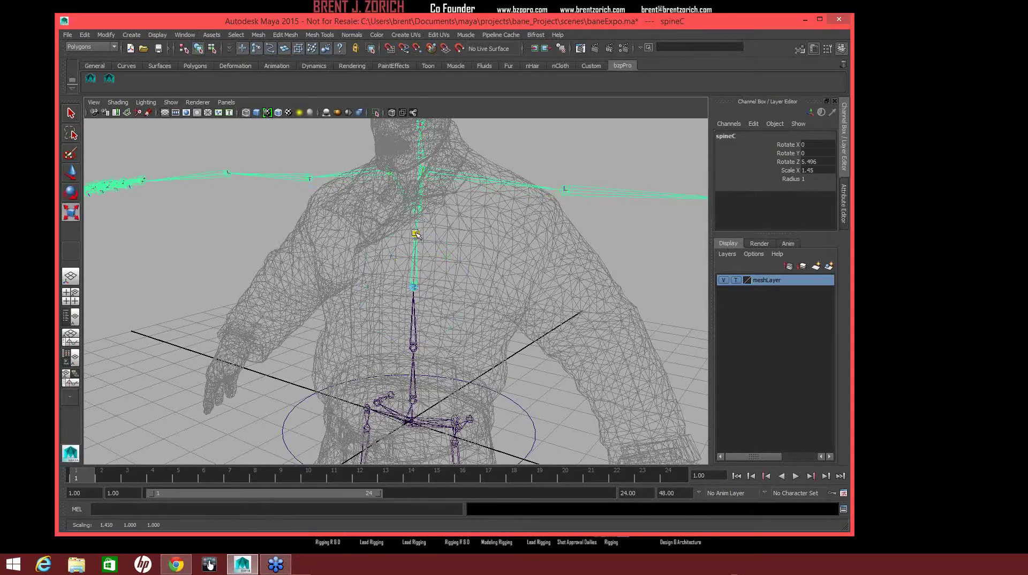
left_click(604, 230)
Move the neckBase joint to fit the base of the mesh's neck.
left_click_drag(604, 230, 369, 270, "alt")
left_click(436, 267)
middle_click_drag(369, 270, 401, 268, "alt")
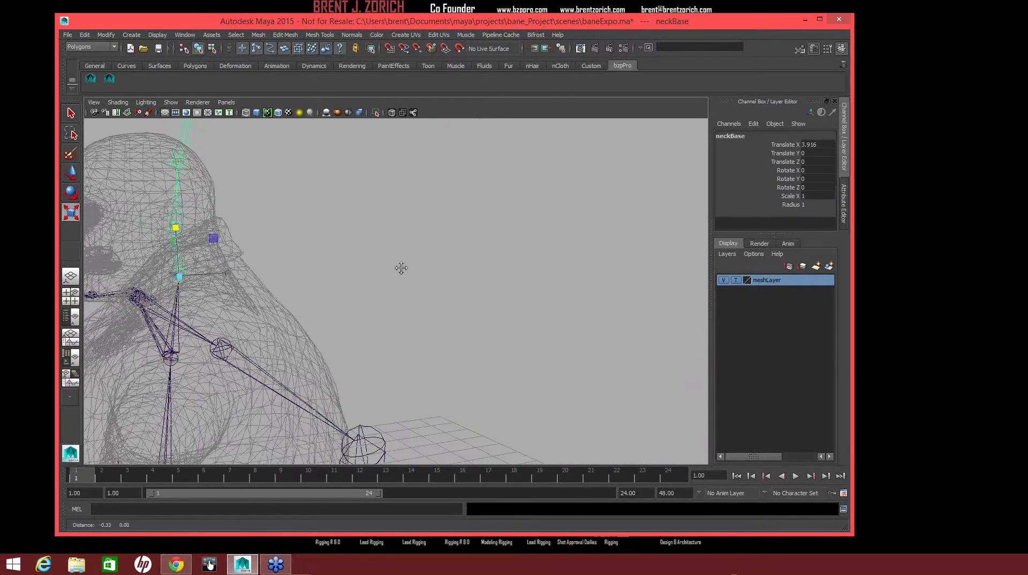
key("w")
left_click_drag(401, 267, 376, 258, "alt")
left_click_drag(329, 211, 333, 187)
Scale the second neck base joint to about 0.637 along X to shorten the neck.
key("Up")
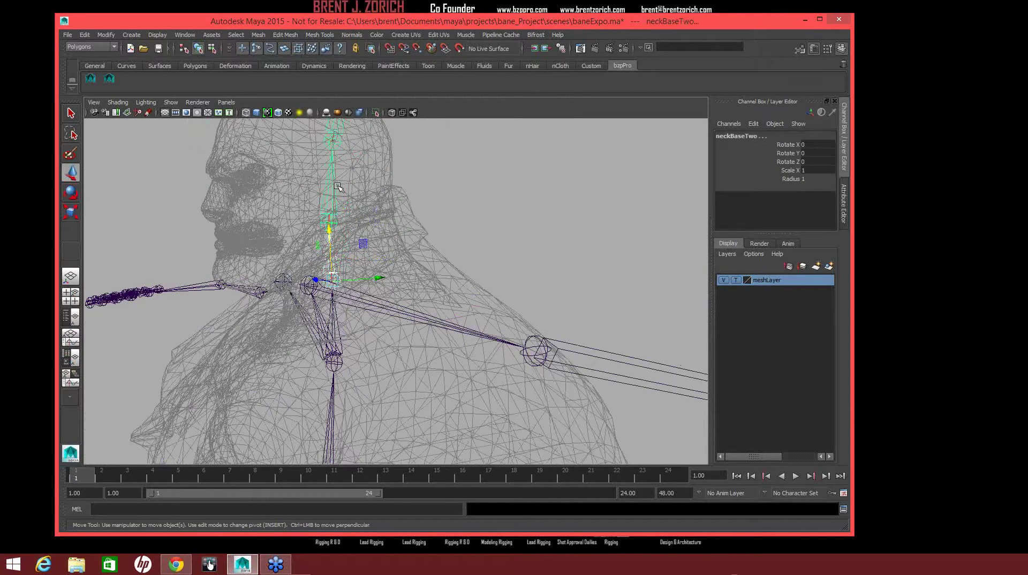
key("r")
left_click_drag(330, 232, 332, 250)
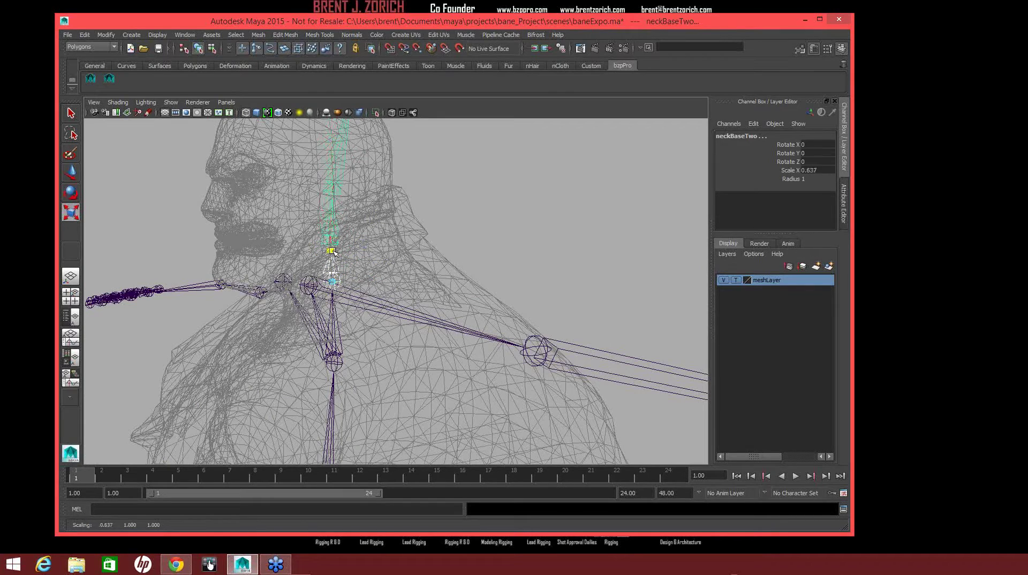
Lengthen the neckend joint along X so its tip reaches the top of the mesh's head.
left_click_drag(404, 291, 300, 278, "alt")
left_click(394, 298)
left_click(394, 299)
key("e")
left_click(284, 198)
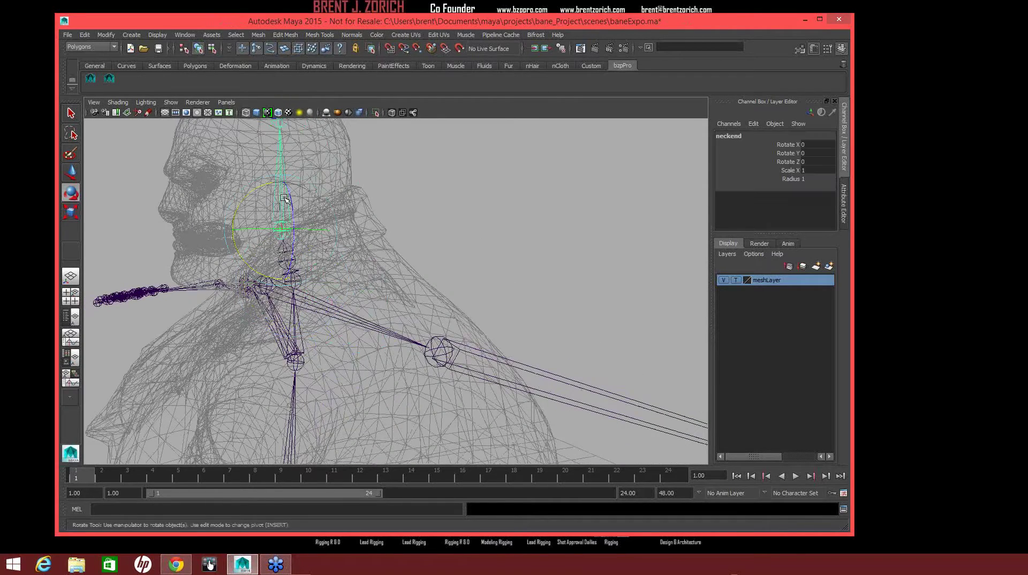
mouse_move(425, 211)
left_mouse_down("alt")
mouse_move(396, 209)
mouse_move(424, 222)
left_mouse_up("alt")
key("r")
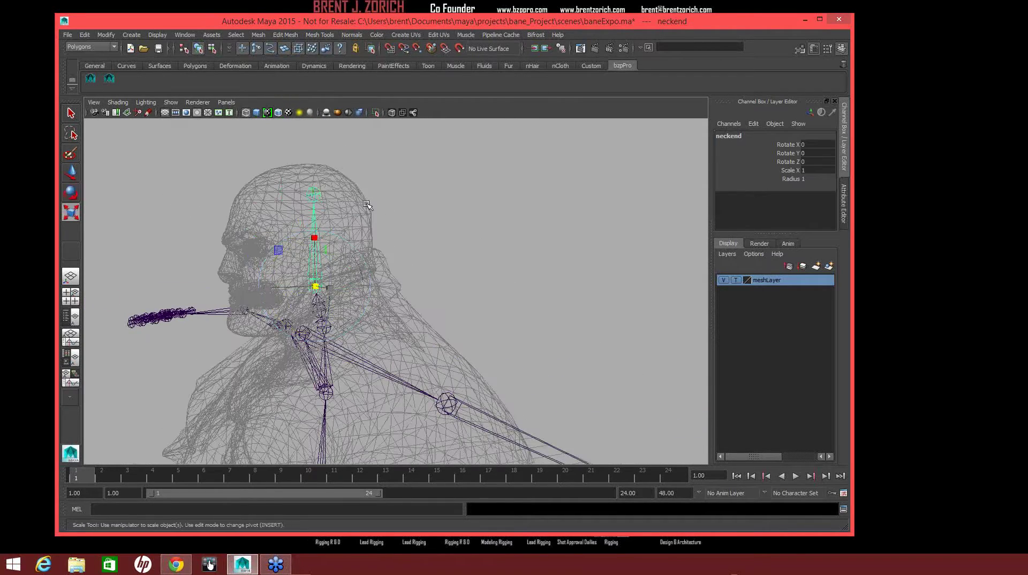
left_click_drag(315, 237, 318, 219)
left_click(463, 238)
Move the left clavicle joint to about 0.899, 1.415 and 3.09 in Translate X, Y and Z.
left_click_drag(532, 247, 420, 248, "alt")
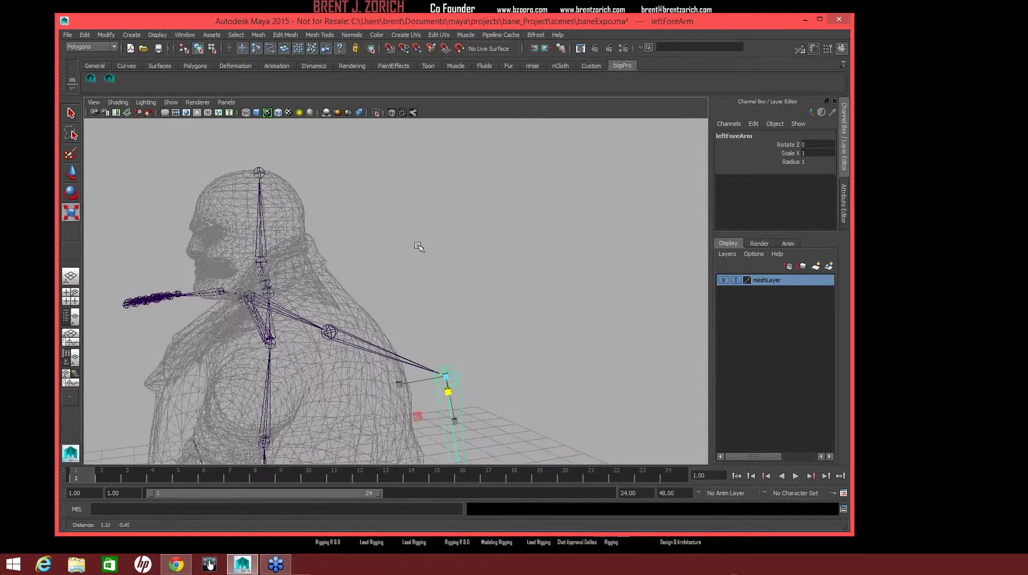
scroll(419, 248, "up", 5)
middle_click_drag(419, 248, 499, 246, "alt")
left_click_drag(499, 245, 504, 300, "alt")
left_click(459, 285)
scroll(443, 297, "up", 4)
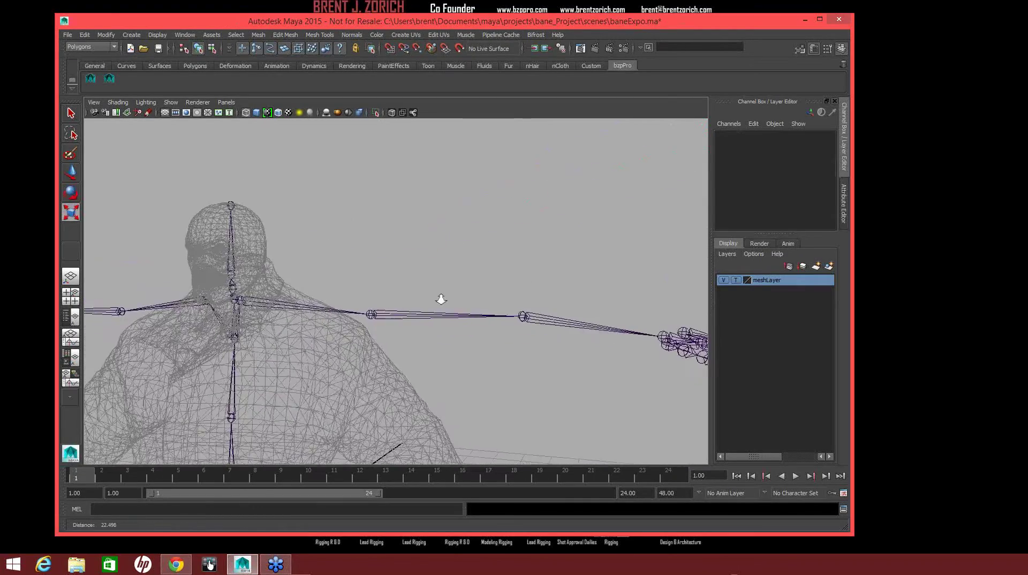
left_click(379, 333)
left_click_drag(379, 334, 474, 293, "alt")
key("w")
left_click_drag(428, 237, 441, 278)
left_click_drag(441, 279, 509, 268, "alt")
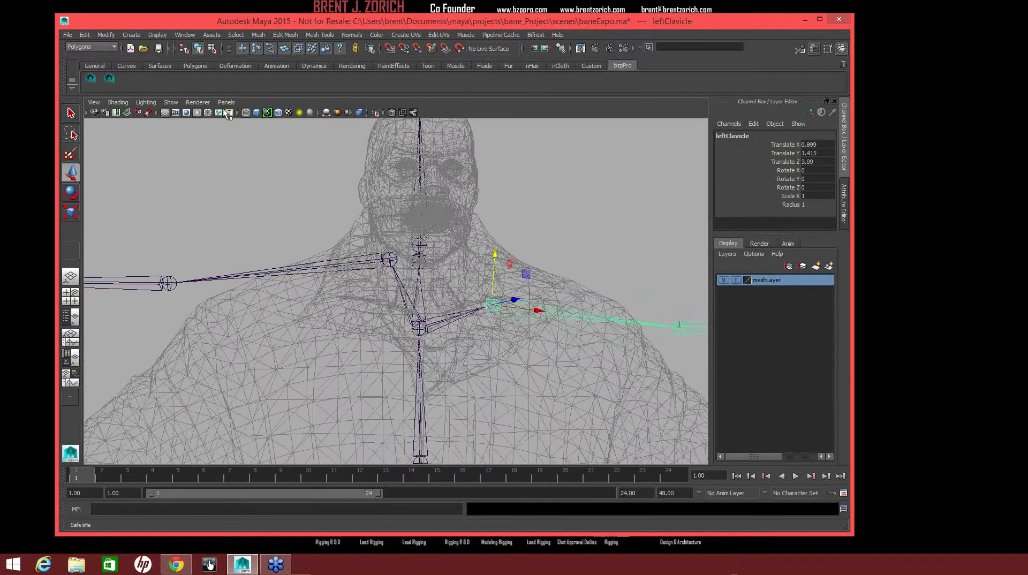
Switch the viewport to the front orthographic view and frame the character's upper body.
left_click(225, 101)
mouse_move(241, 135)
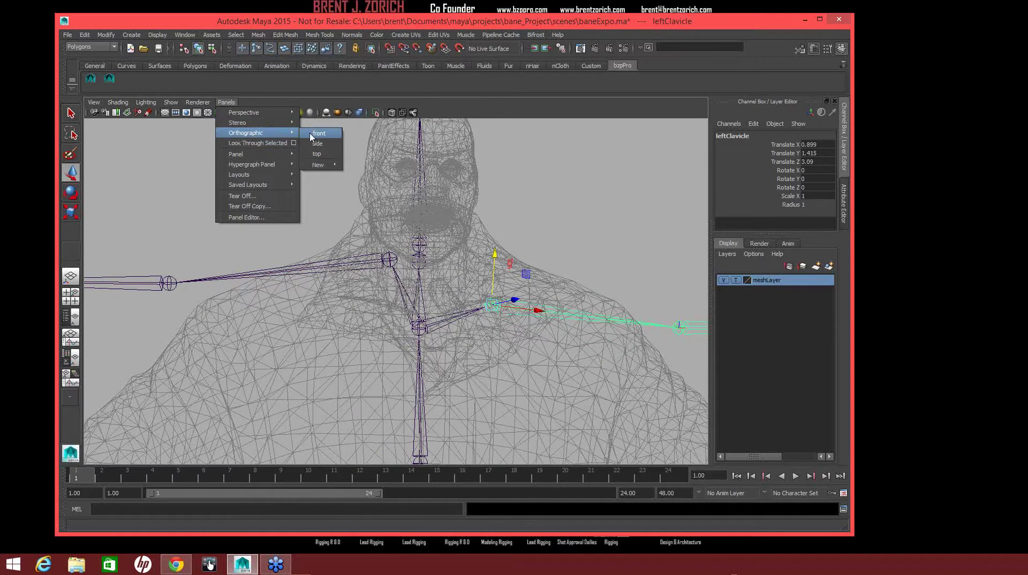
left_click(316, 133)
left_click(420, 211)
left_click_drag(419, 210, 509, 227, "alt")
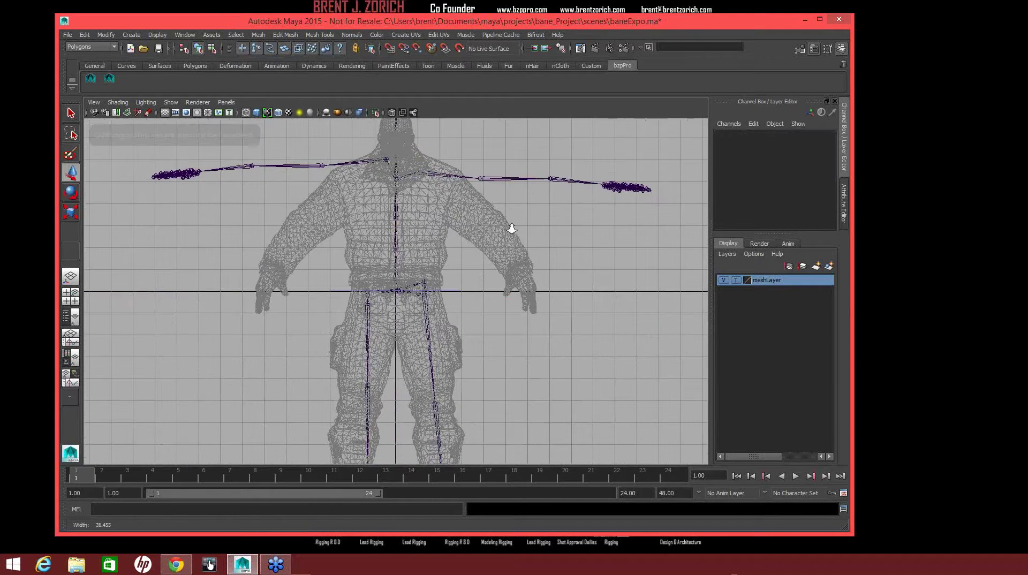
right_click_drag(509, 227, 524, 212, "alt")
scroll(524, 212, "up", 5)
Rotate the left clavicle joint to about -28.6 degrees around Z and scale it to about 0.663 along X.
left_click(460, 224)
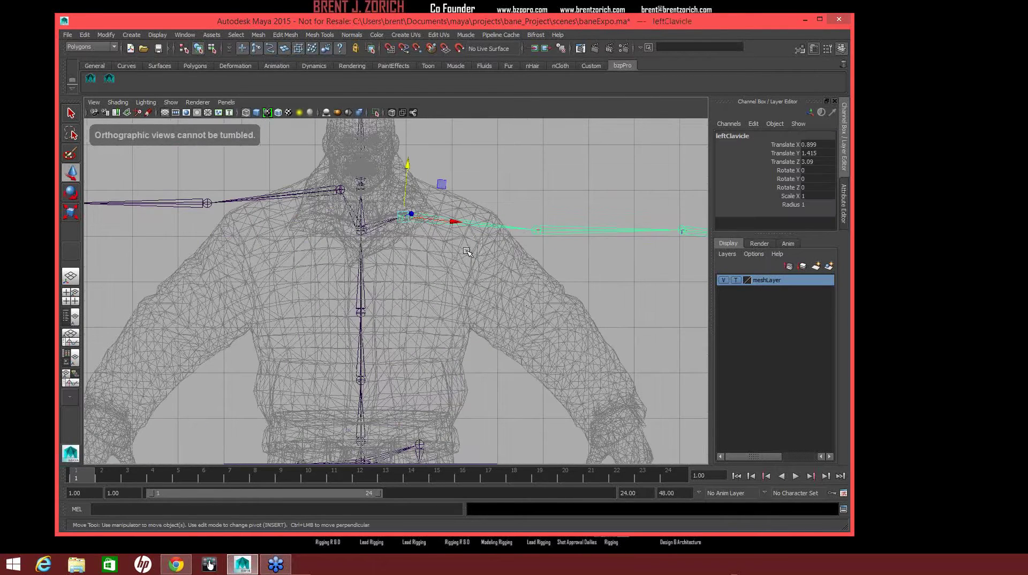
key("e")
mouse_move(444, 243)
left_mouse_down()
mouse_move(436, 269)
mouse_move(444, 264)
mouse_move(428, 238)
left_mouse_up()
key("r")
left_click(538, 216)
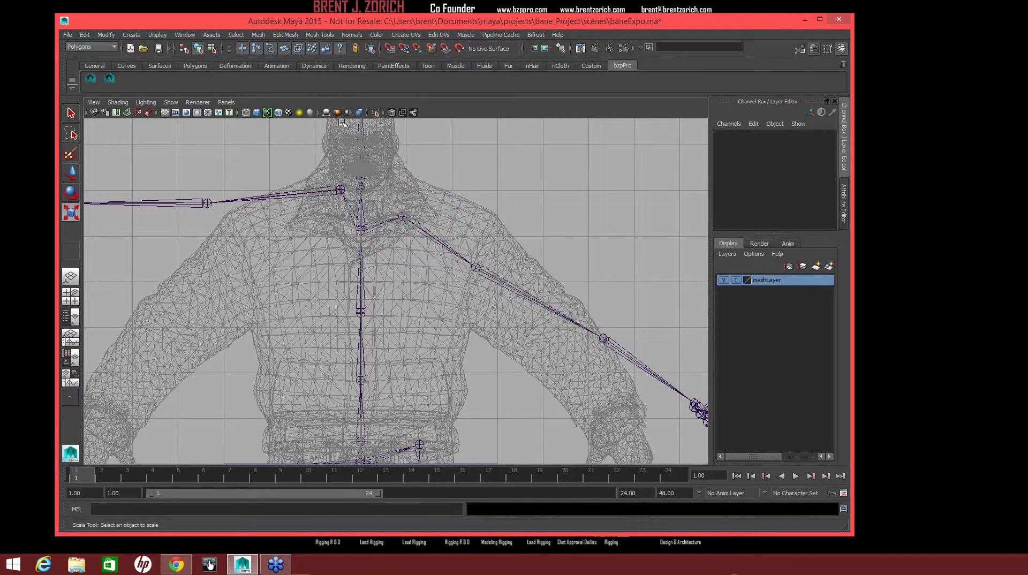
Return to the perspective view and rotate the left clavicle joint to about -1.7, 11.7 and -28.8 degrees in X, Y and Z.
left_click(232, 101)
mouse_move(278, 113)
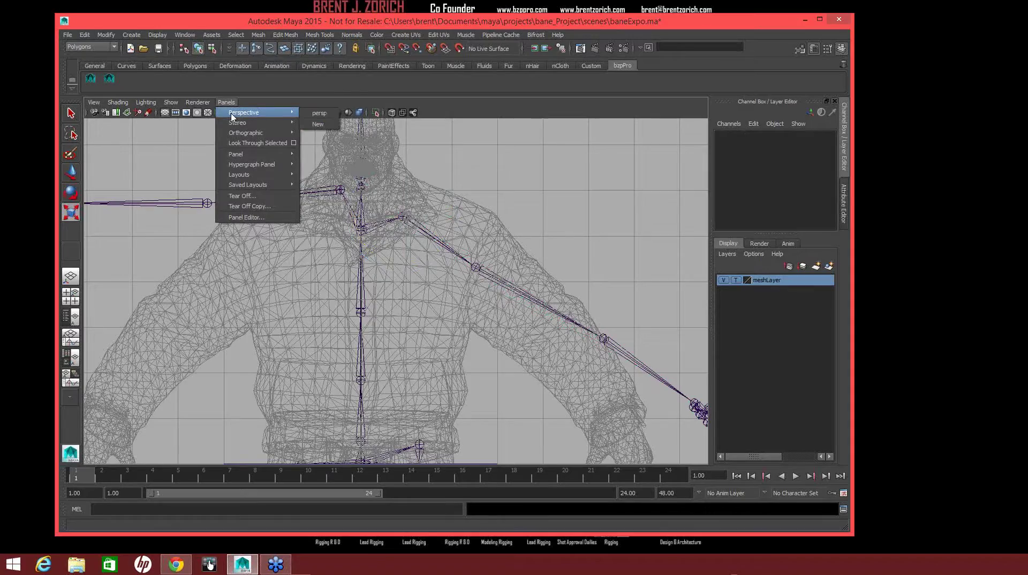
left_click(319, 114)
middle_click_drag(484, 284, 520, 172, "alt")
left_click_drag(520, 171, 367, 321, "alt")
left_click(367, 321)
key("e")
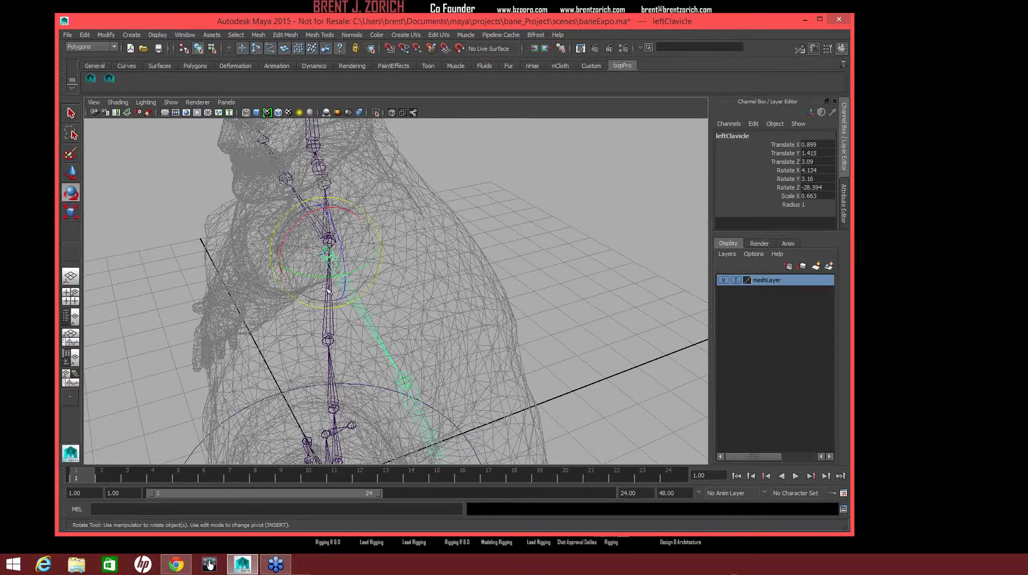
left_click_drag(310, 275, 319, 276)
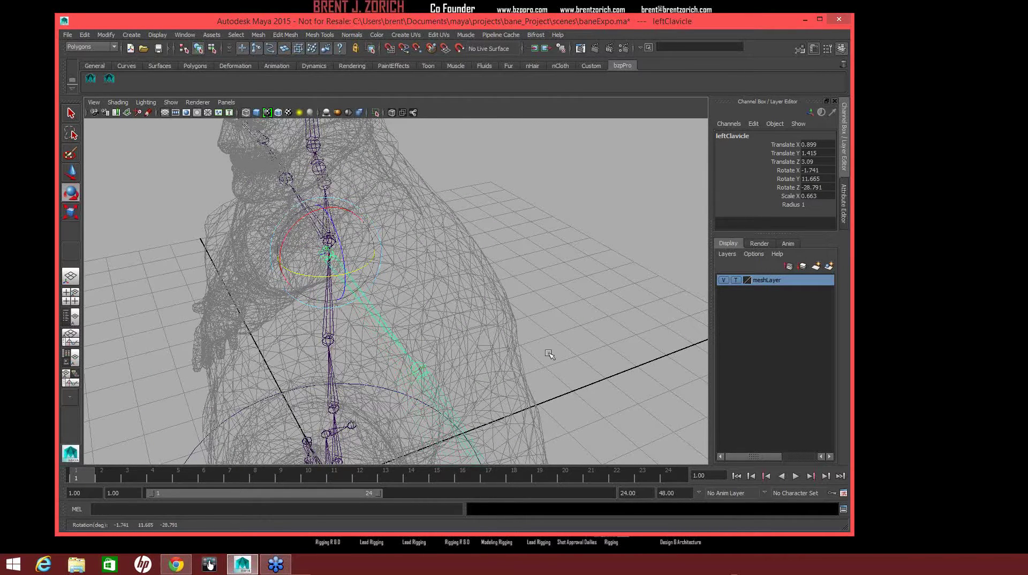
Select the left arm joint and set the Rotate tool's mode to Local.
left_click(601, 350)
mouse_move(601, 351)
left_mouse_down("alt")
mouse_move(550, 339)
mouse_move(591, 338)
left_mouse_up("alt")
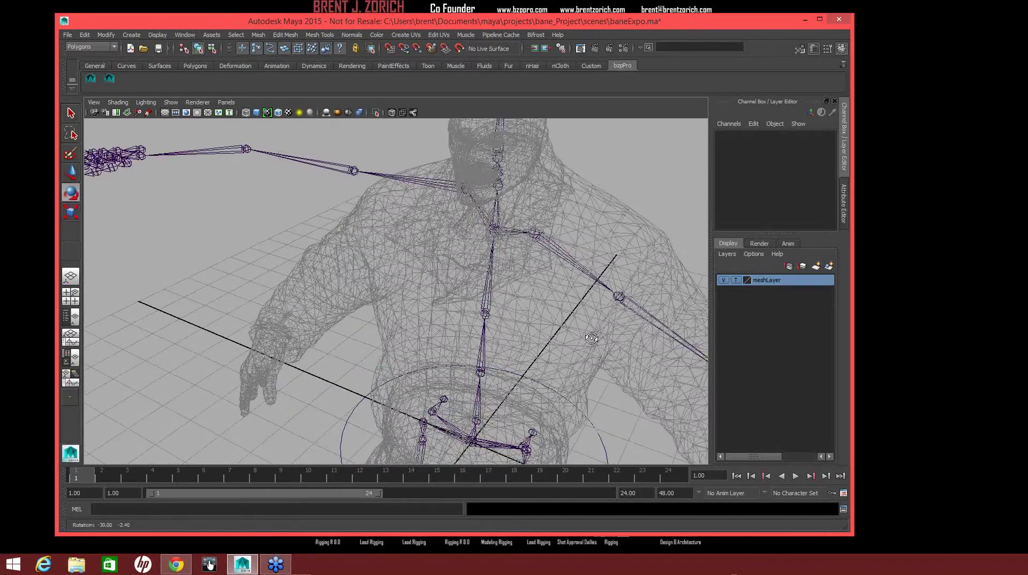
middle_click_drag(591, 338, 484, 321, "alt")
left_click(513, 277)
left_click_drag(513, 278, 502, 268, "alt")
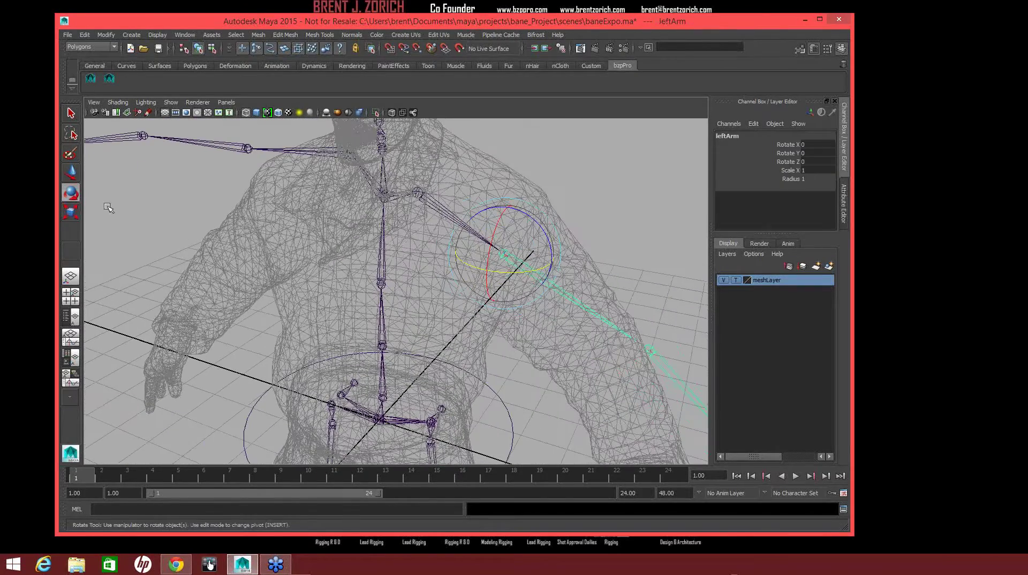
double_click(72, 193)
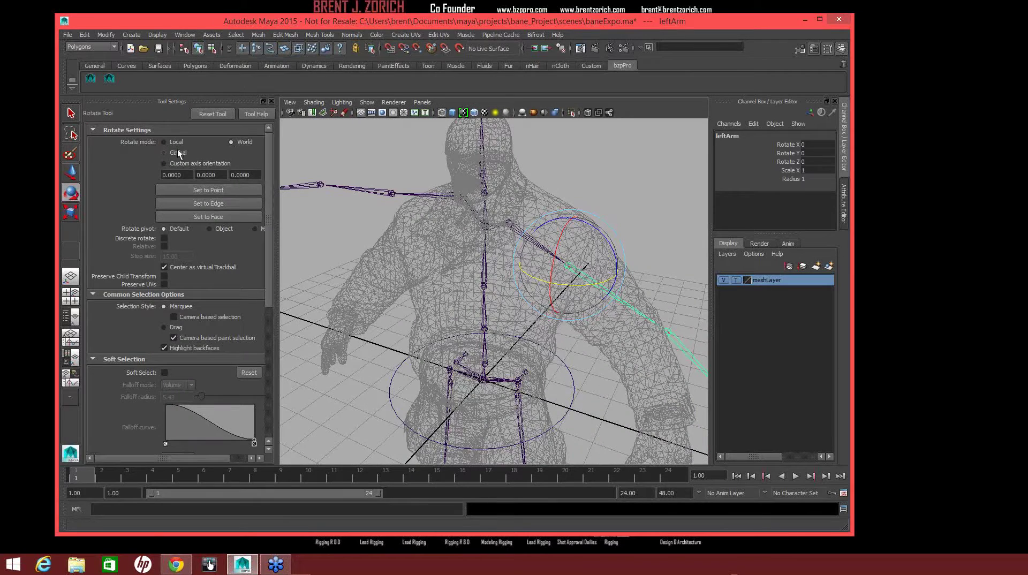
left_click(177, 143)
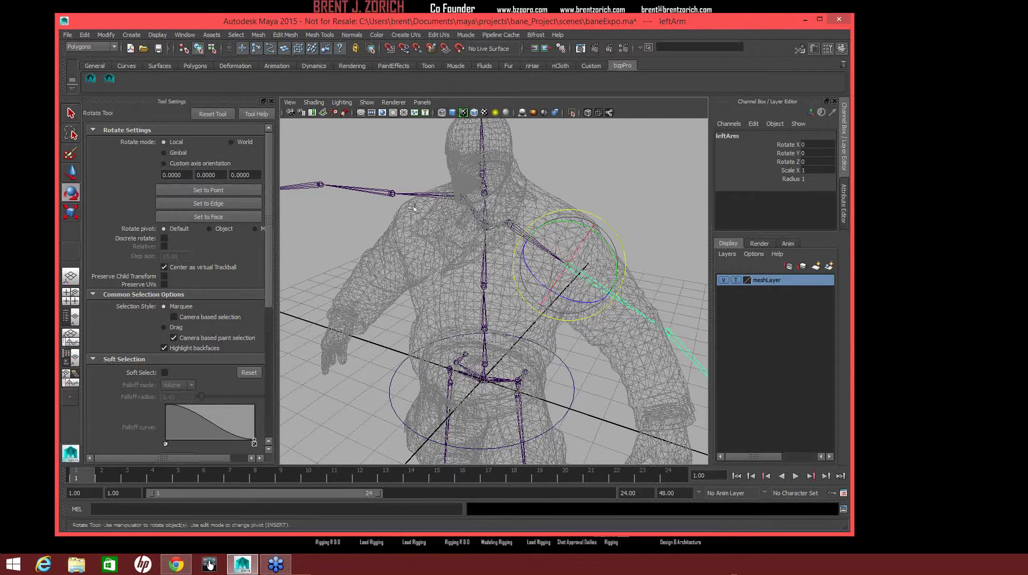
left_click(605, 184)
key("space")
key("space")
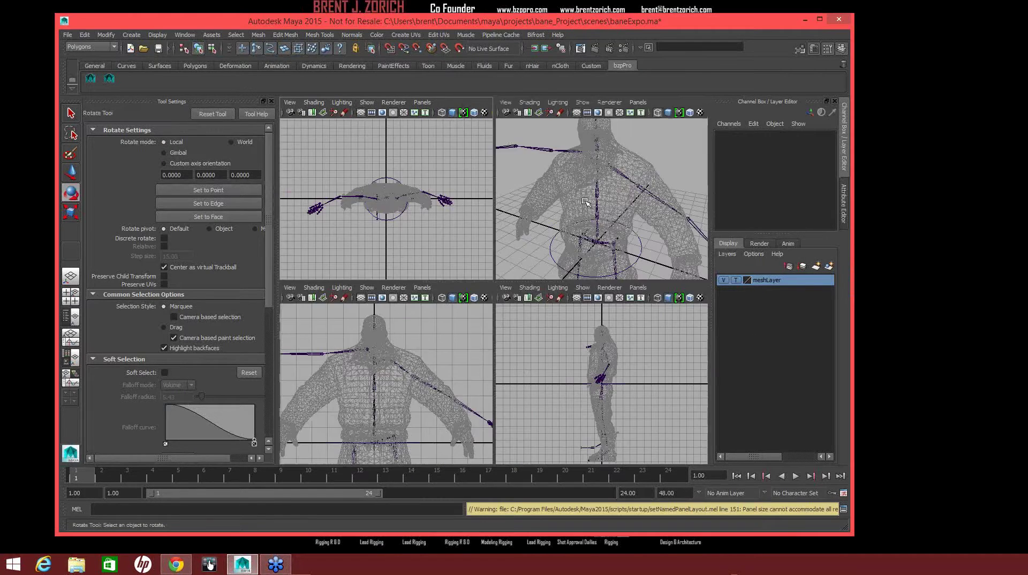
left_click(272, 102)
In the front orthographic view, rotate the left arm joint to about 9.8 degrees around Y and scale it to about 0.562 along X.
left_click_drag(591, 255, 535, 235, "alt")
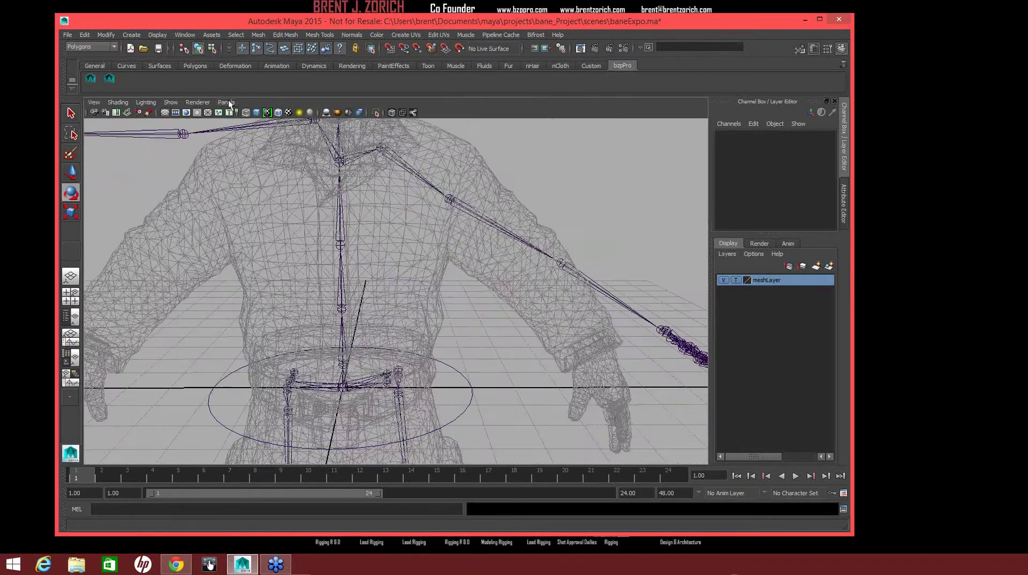
left_click(226, 102)
mouse_move(251, 133)
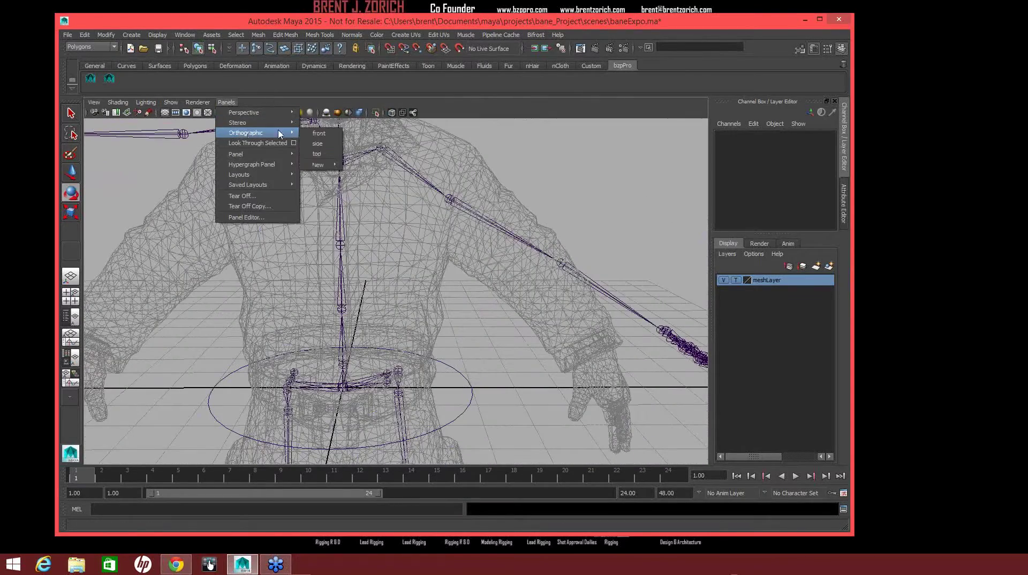
left_click(318, 134)
scroll(553, 254, "down", 2)
left_click(514, 300)
key("e")
left_click_drag(487, 250, 458, 278)
key("r")
In the perspective view, rotate the left arm joint to about -1.5, 9.7 and -8.8 degrees in X, Y and Z and scale X to 0.634.
left_click(226, 103)
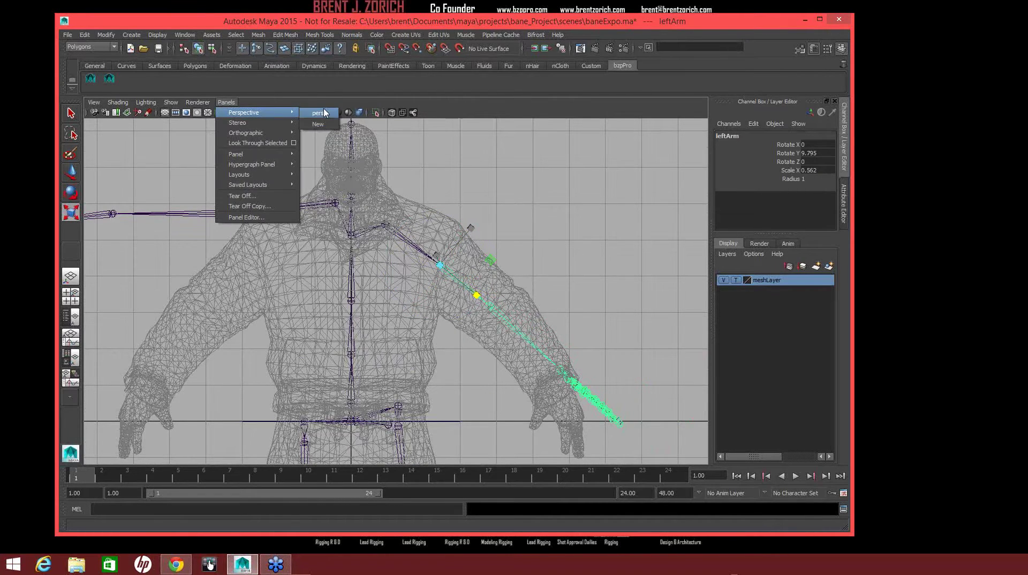
left_click(226, 102)
left_click(226, 103)
left_click(317, 114)
left_click_drag(466, 256, 401, 318, "alt")
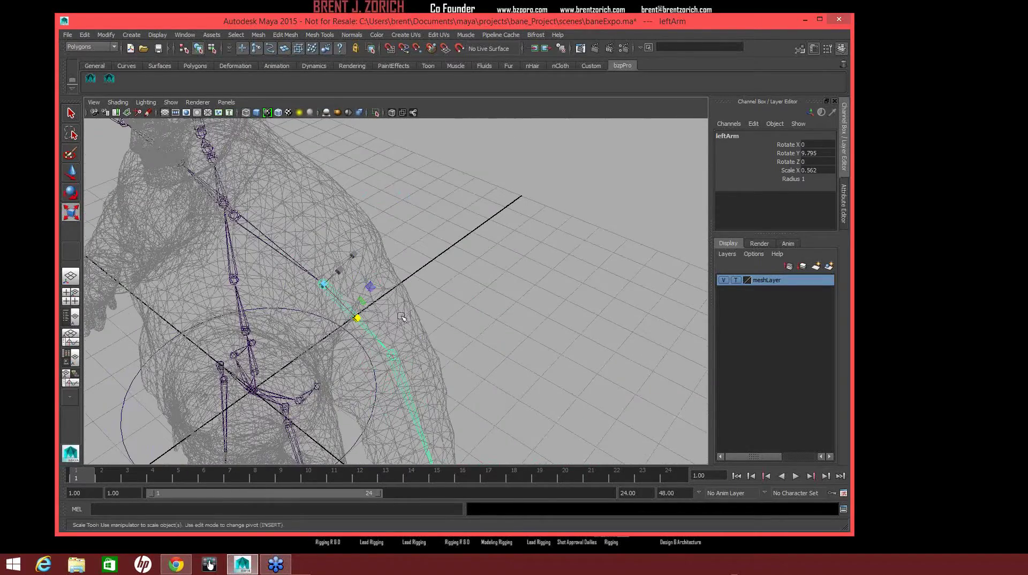
key("e")
left_click_drag(280, 270, 345, 331)
key("r")
key("e")
Lengthen the left forearm joint toward the mesh's wrist by scaling it to about 1.034 along X.
left_click(533, 364)
left_click_drag(532, 364, 621, 252, "alt")
left_click(429, 284)
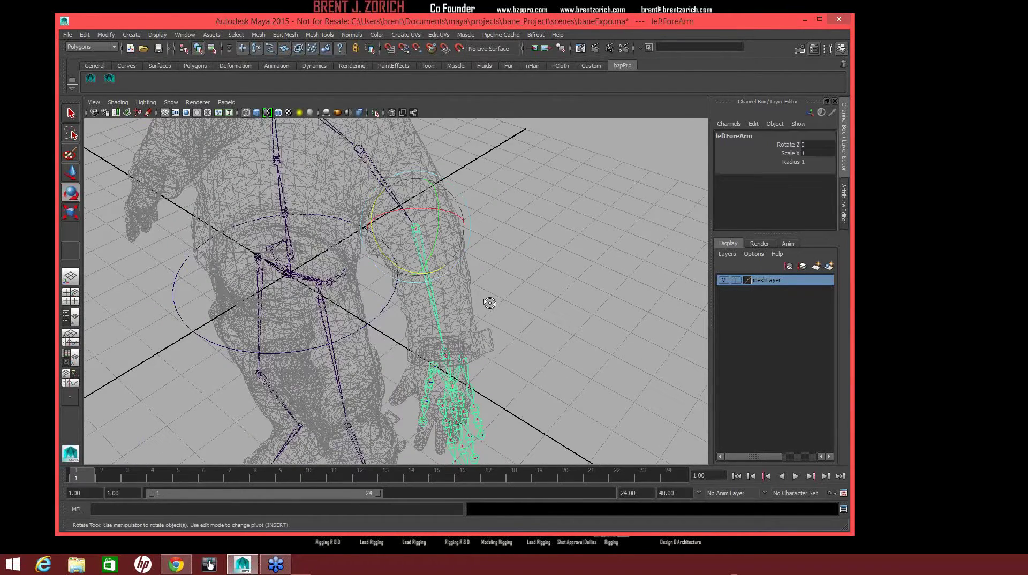
left_click_drag(490, 303, 513, 288, "alt")
key("r")
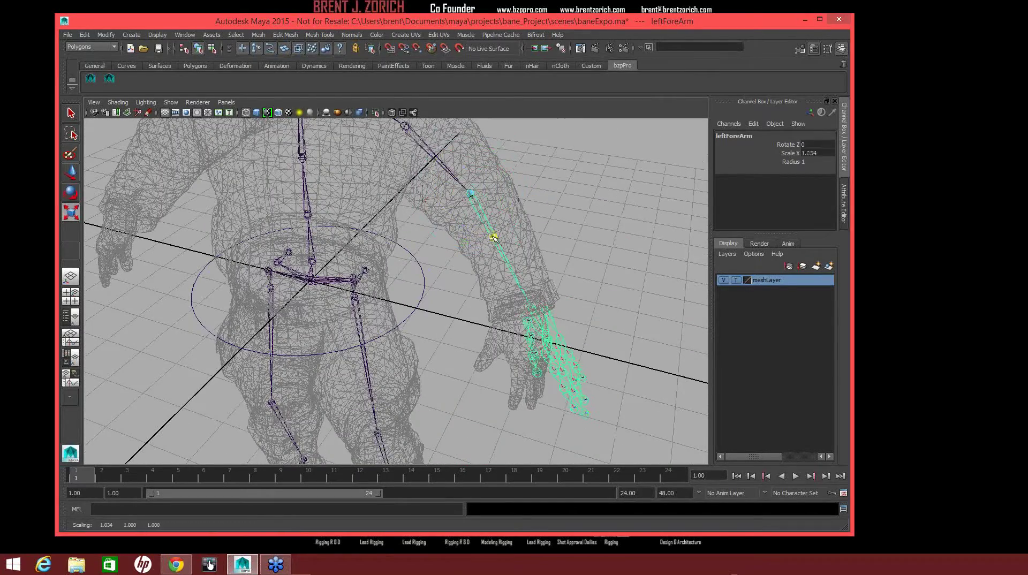
left_click(559, 263)
Switch to the front orthographic view and rotate the left arm joint to about -1.5, 13.7 and -8.9 degrees in X, Y and Z.
left_click_drag(559, 263, 287, 110, "alt")
left_click(227, 103)
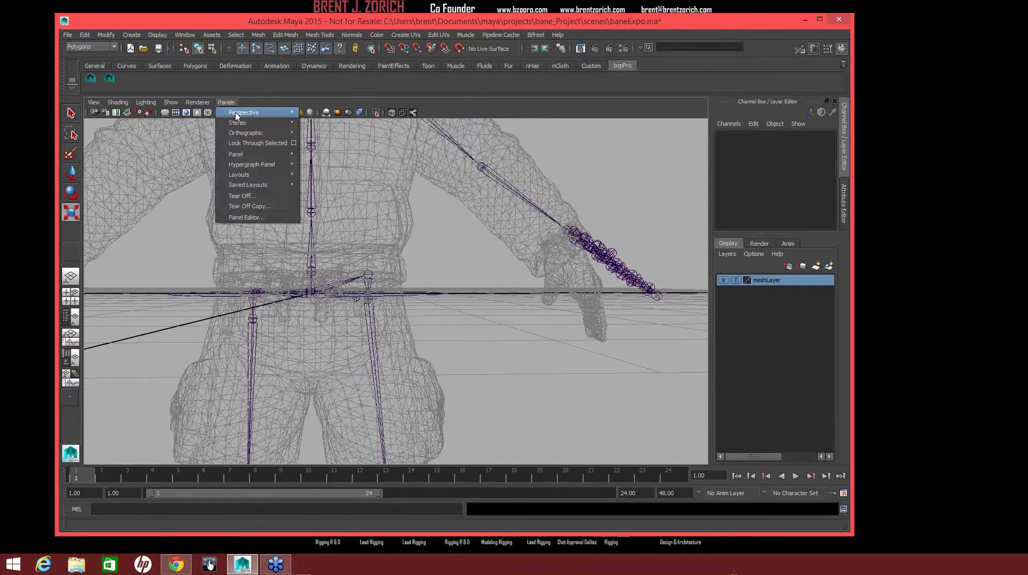
mouse_move(282, 134)
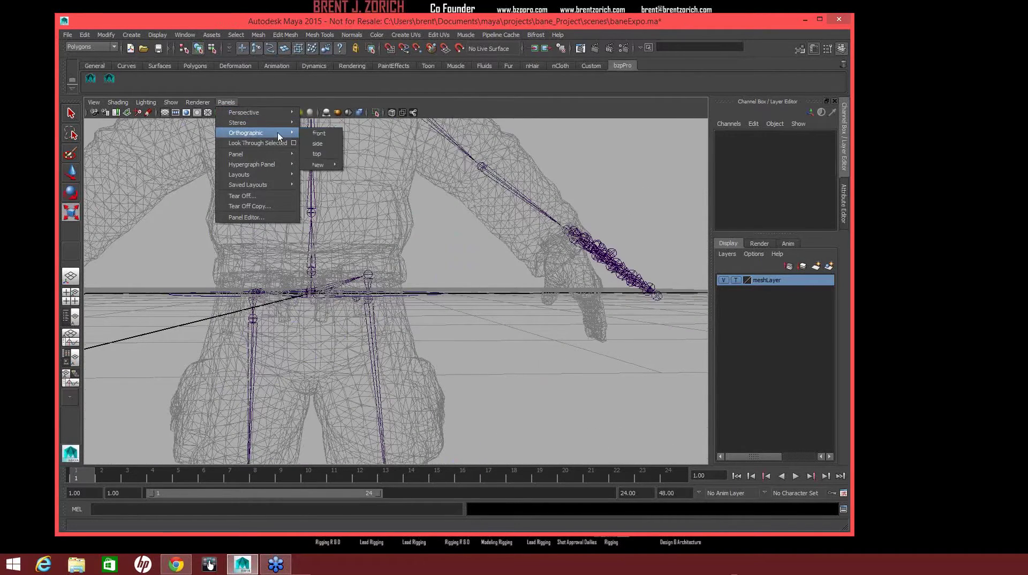
left_click(319, 133)
key("r")
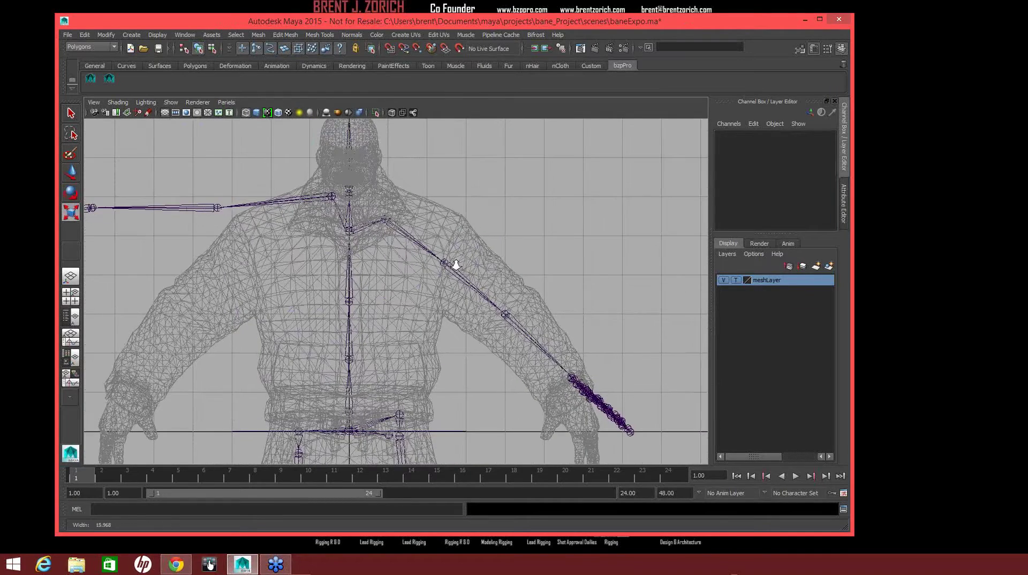
left_click(489, 288)
key("e")
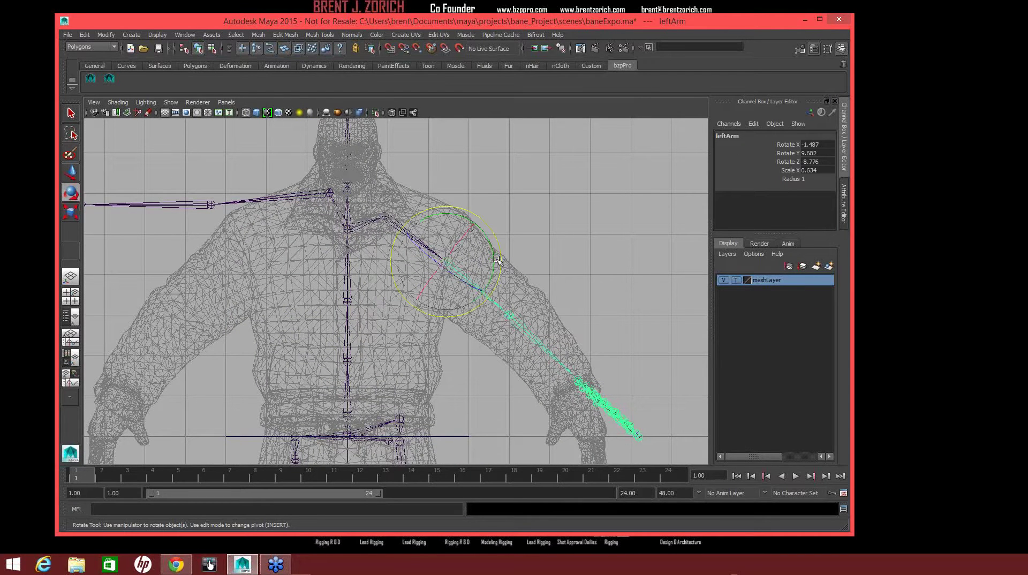
left_click_drag(492, 259, 493, 261)
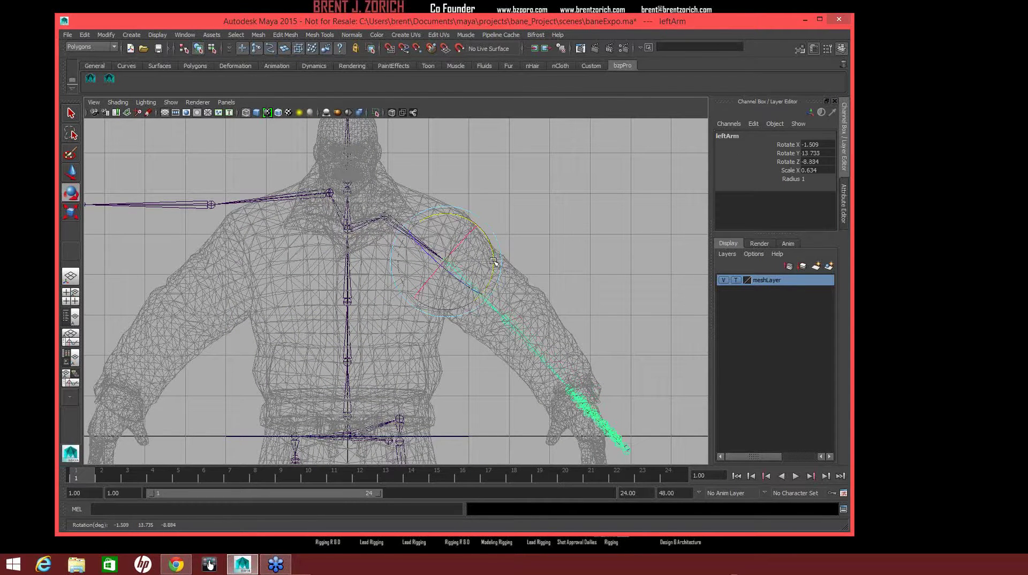
left_click(599, 277)
Return to the perspective view and mirror the draft skeleton from left to right with the Smart Skinner Biped tool.
scroll(493, 302, "down", 3)
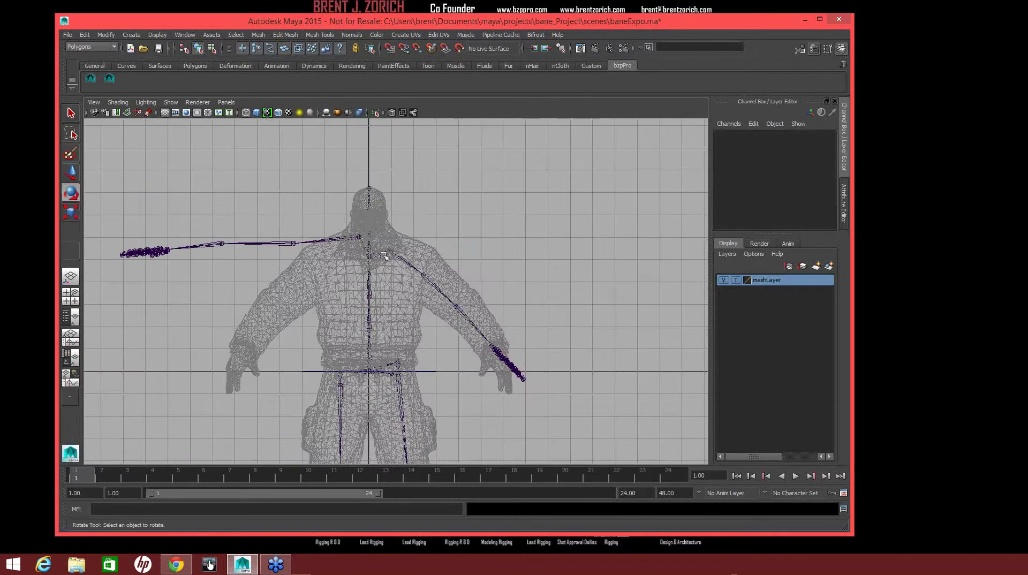
left_click(226, 102)
mouse_move(267, 110)
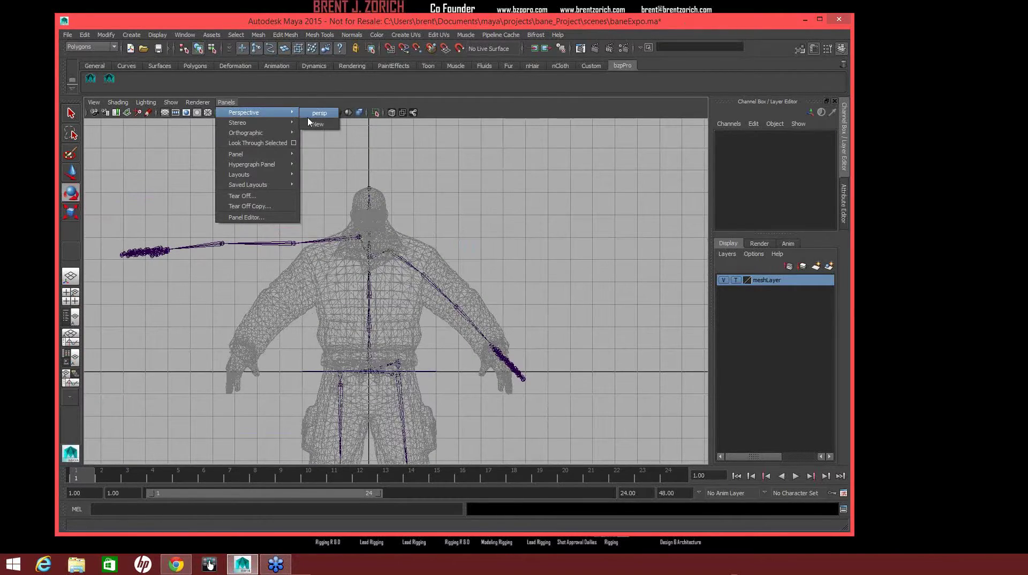
left_click(321, 115)
left_click_drag(453, 246, 519, 202, "alt")
left_click_drag(982, 47, 183, 57)
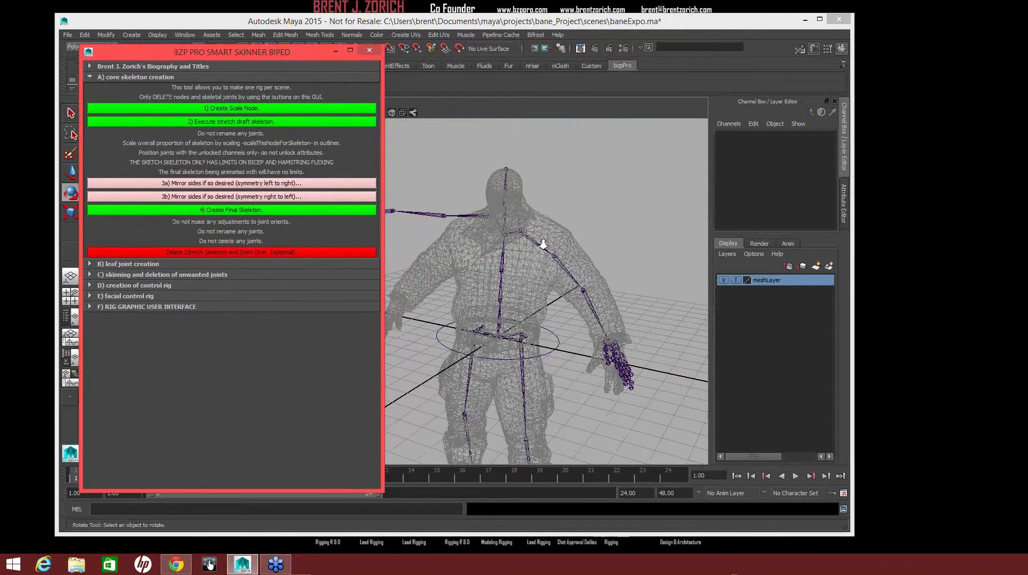
left_click(488, 206)
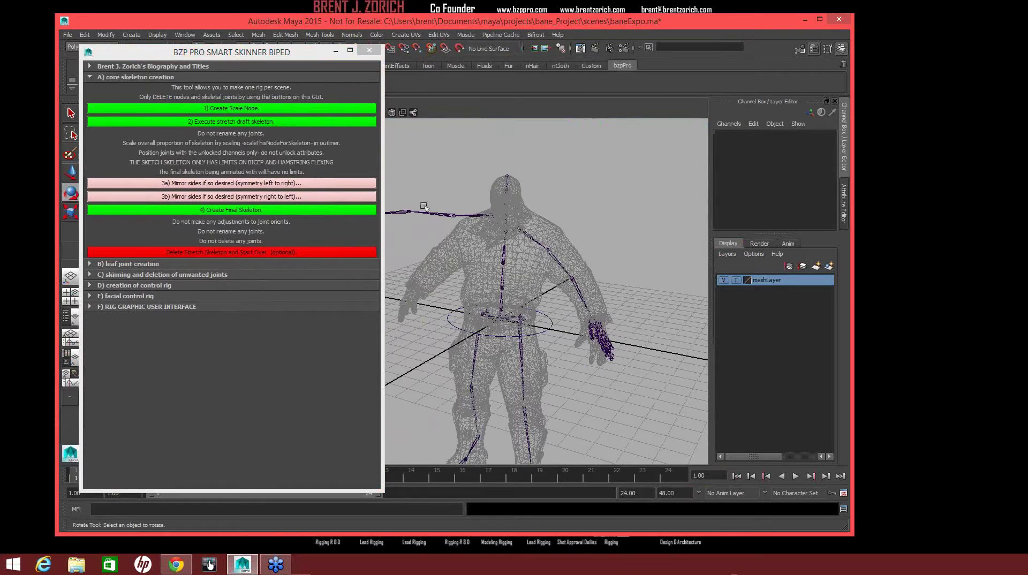
left_click(278, 183)
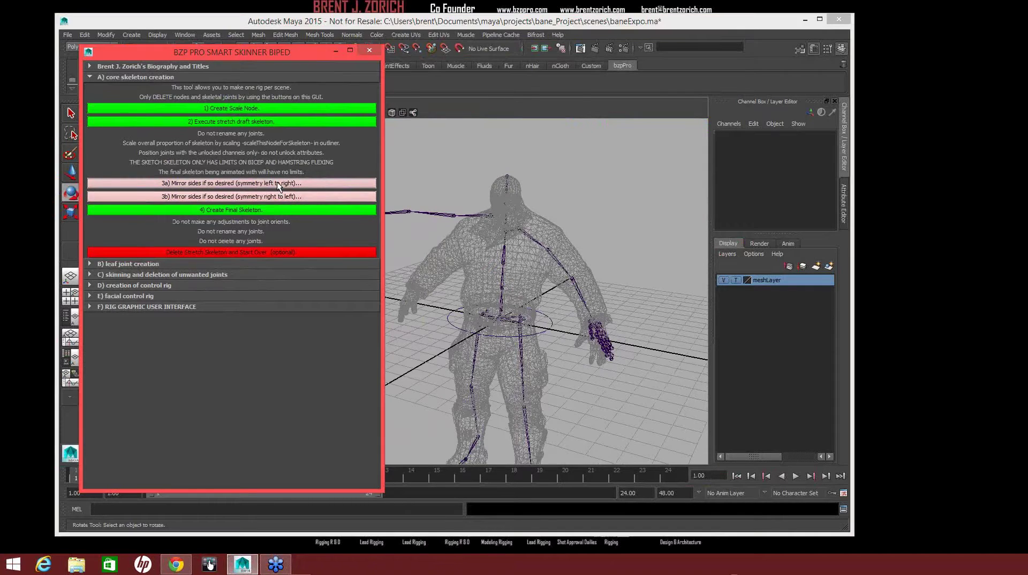
Create the final skeleton from the draft and generate its leaf joints.
left_click(262, 210)
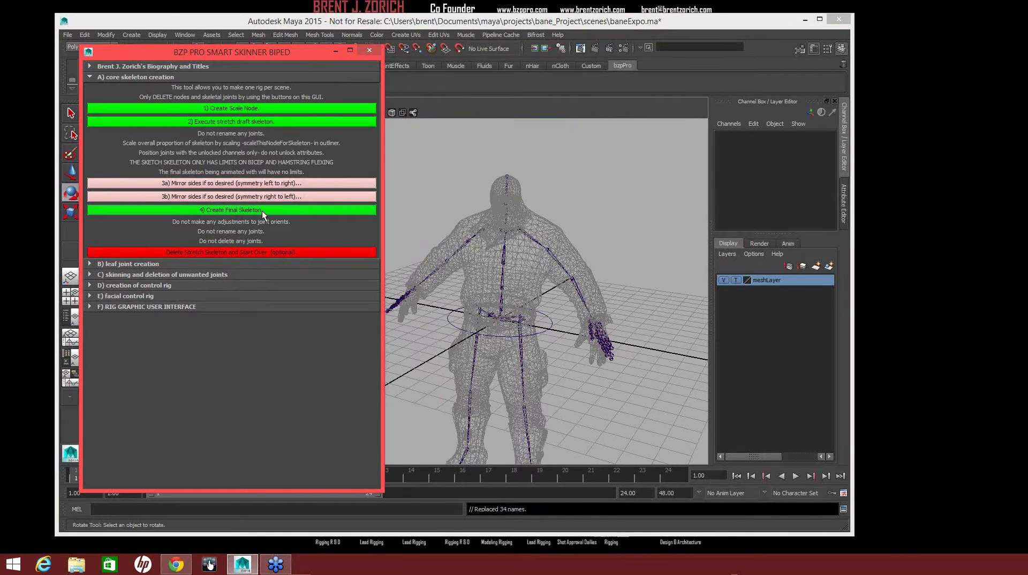
left_click(223, 77)
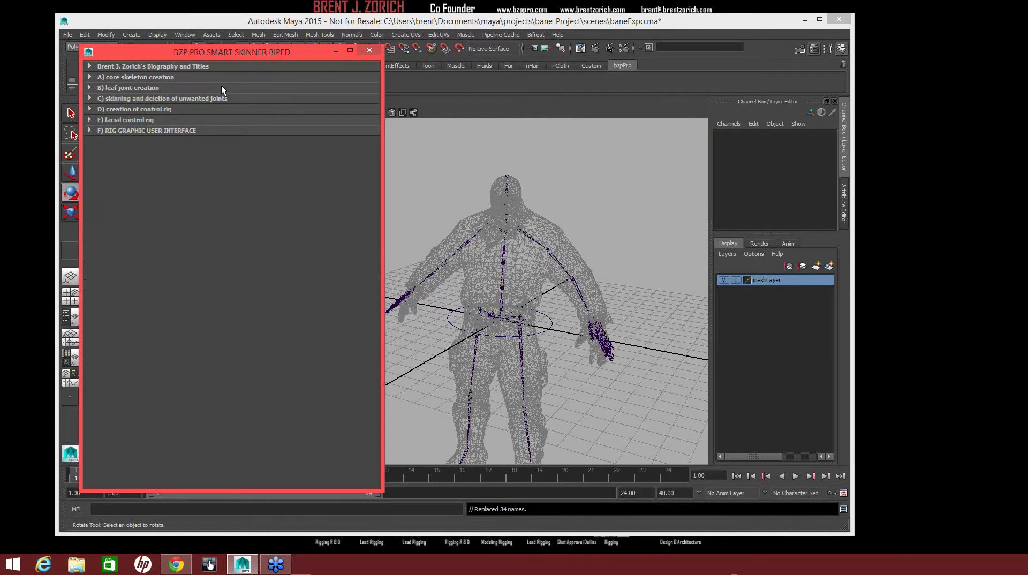
left_click(220, 87)
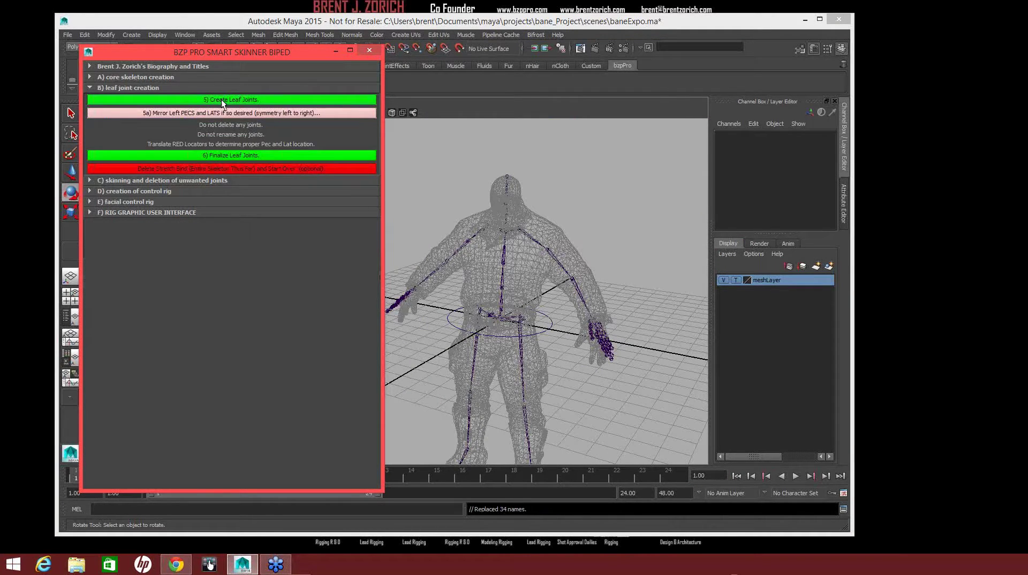
left_click(222, 99)
left_click(221, 100)
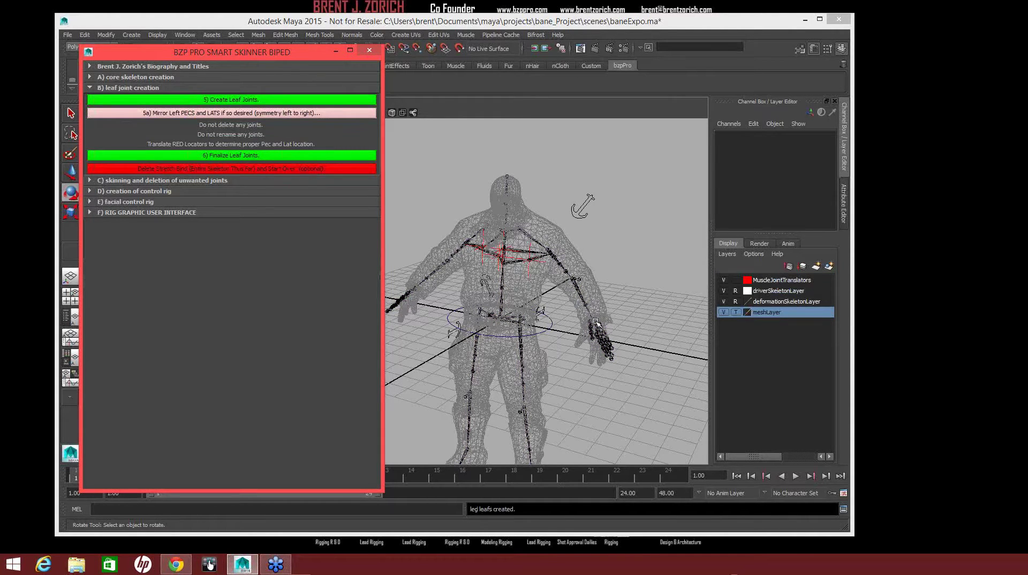
Move the left lat base locator slightly lower on the torso and check the left pec base locator's placement.
right_click(528, 338, "alt")
right_click_drag(528, 338, 680, 396, "alt")
left_click(581, 267)
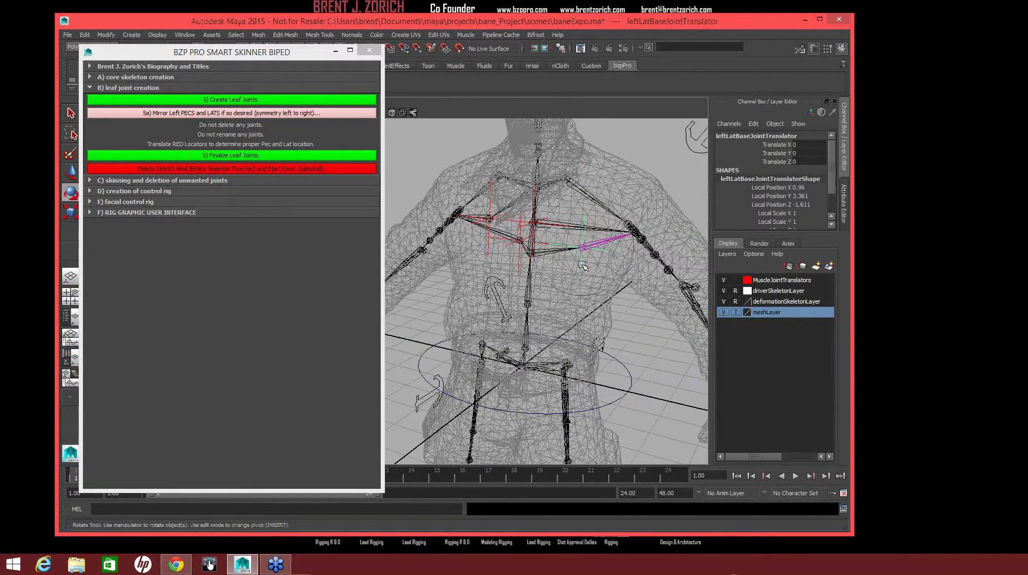
key("w")
left_click_drag(584, 247, 583, 204)
left_click(586, 198)
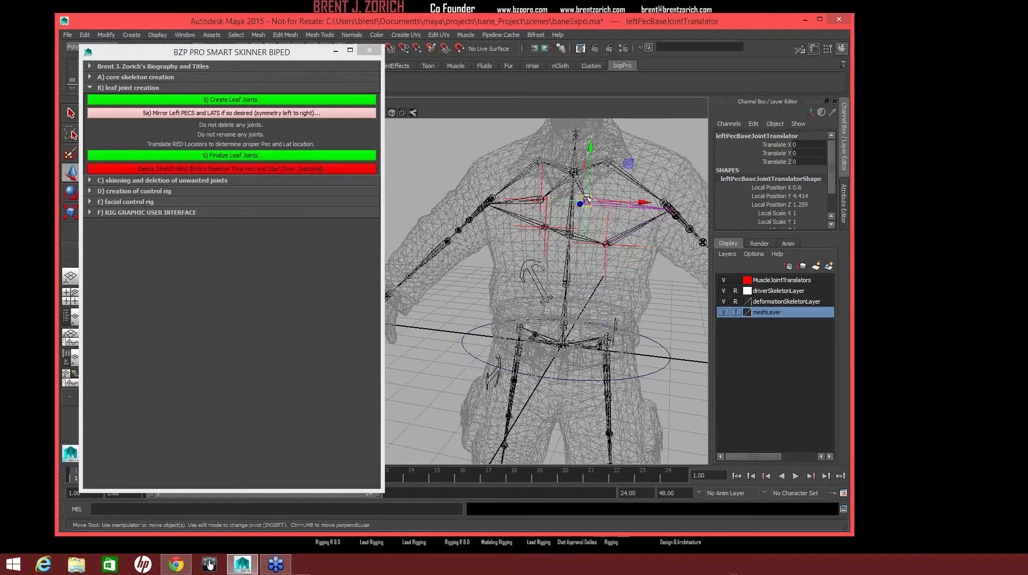
left_click(671, 337)
right_click_drag(673, 307, 554, 277, "alt")
left_click_drag(554, 278, 521, 272, "alt")
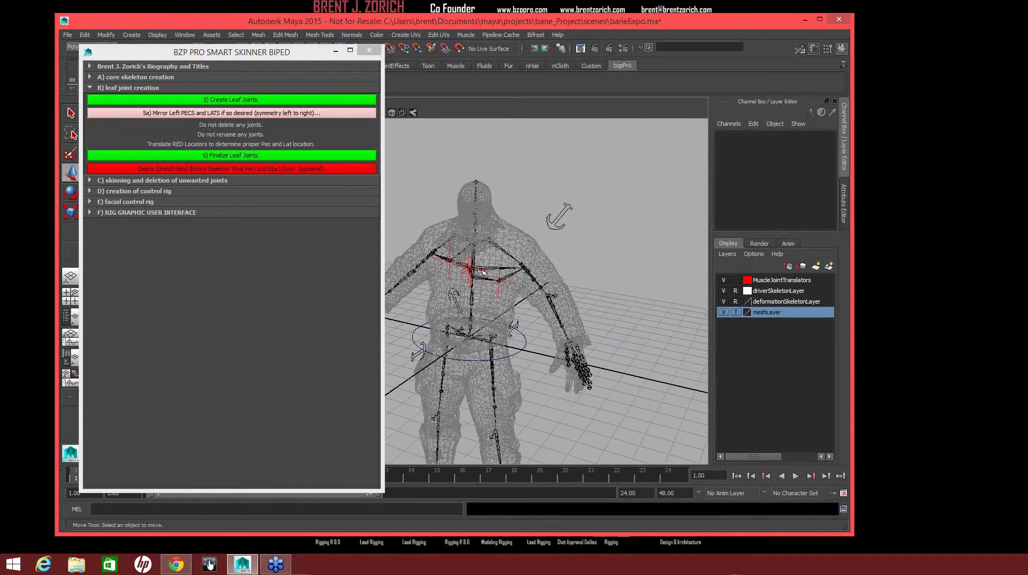
Mirror the left pecs and lats to the right side, finalize the leaf joints, and move the Smart Skinner window off the viewport.
left_click(281, 113)
left_click(267, 154)
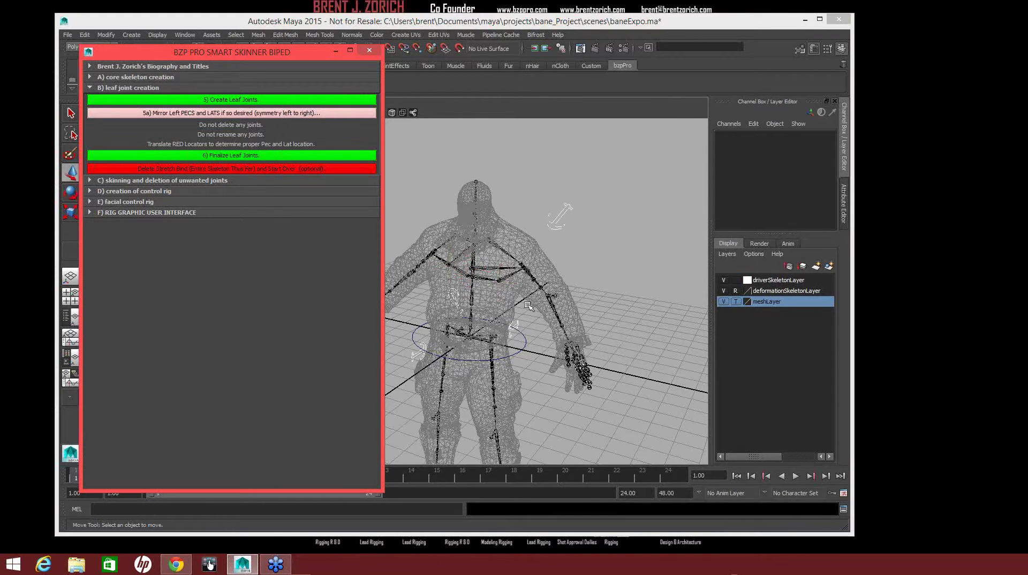
right_click_drag(500, 304, 544, 312, "alt")
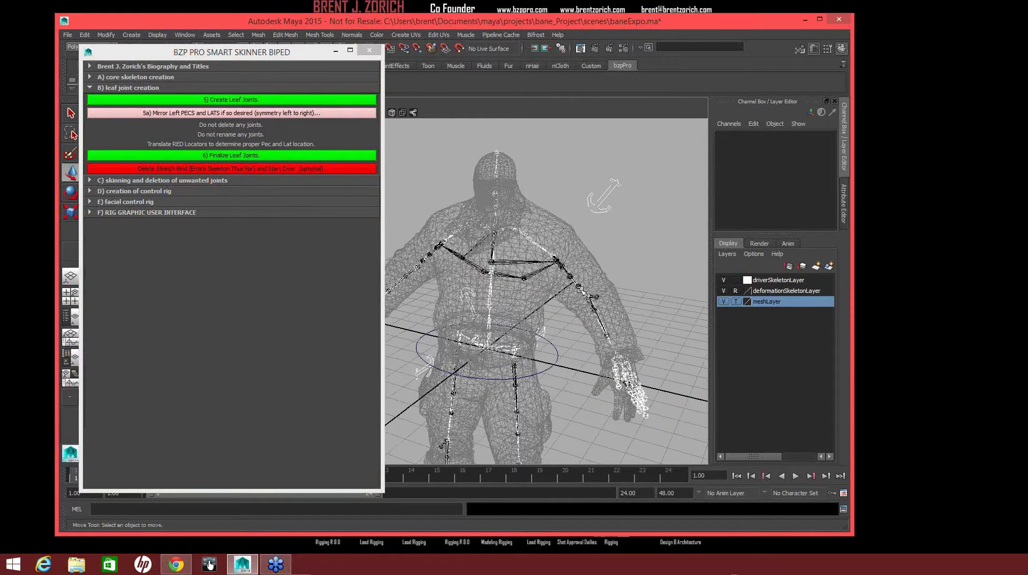
left_click_drag(270, 53, 1027, 139)
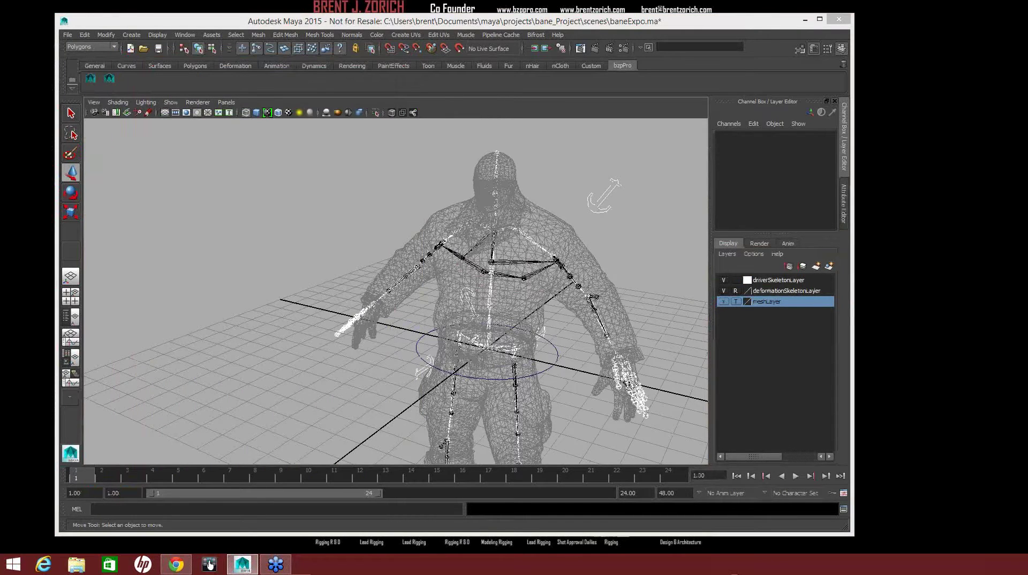
left_click(661, 122)
Examine the driver and deformation skeletons separately by hiding each one's display layer in turn, then show both layers again.
left_click(531, 242)
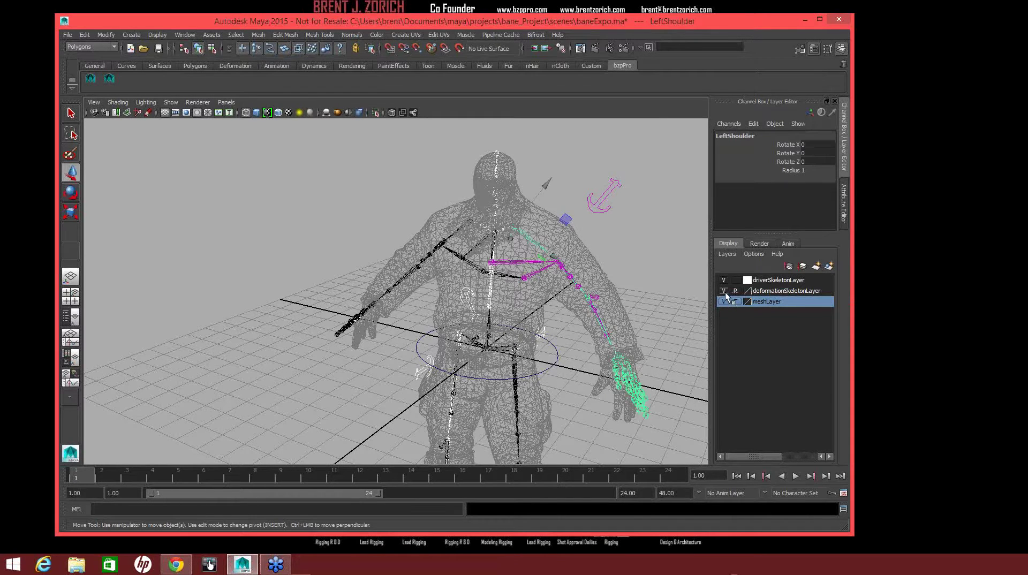
left_click(723, 291)
left_click(658, 261)
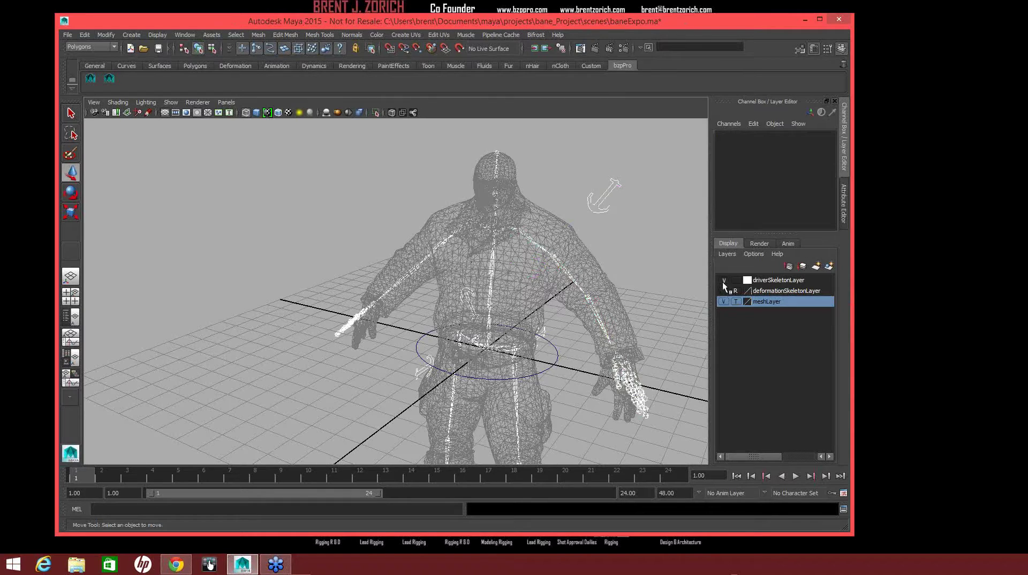
left_click(724, 281)
left_click(724, 290)
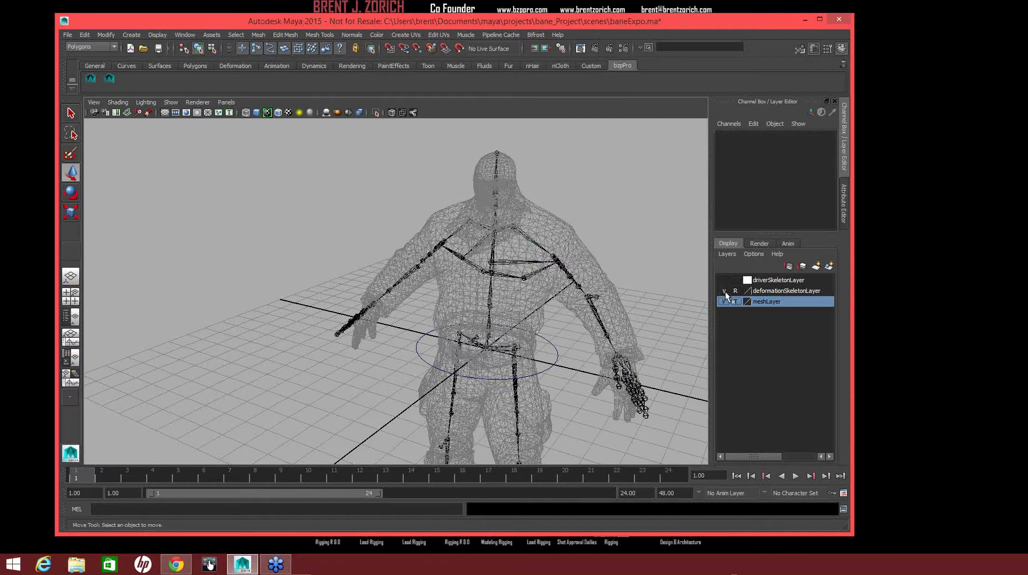
left_click(723, 280)
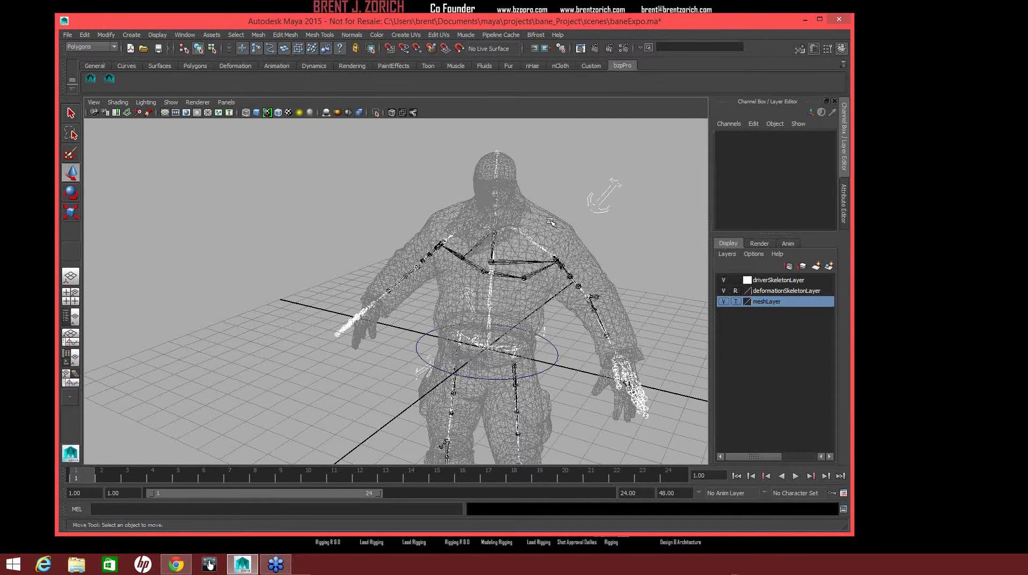
Try rotating the left shoulder driver joint about 40 degrees around Z and undo the rotation.
left_click(532, 238)
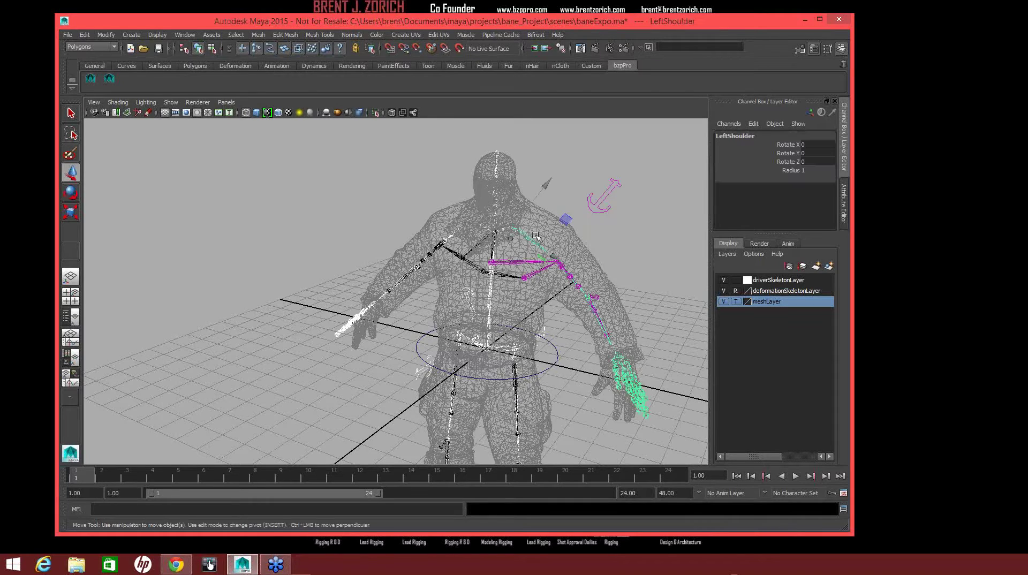
key("e")
left_click_drag(560, 243, 553, 186)
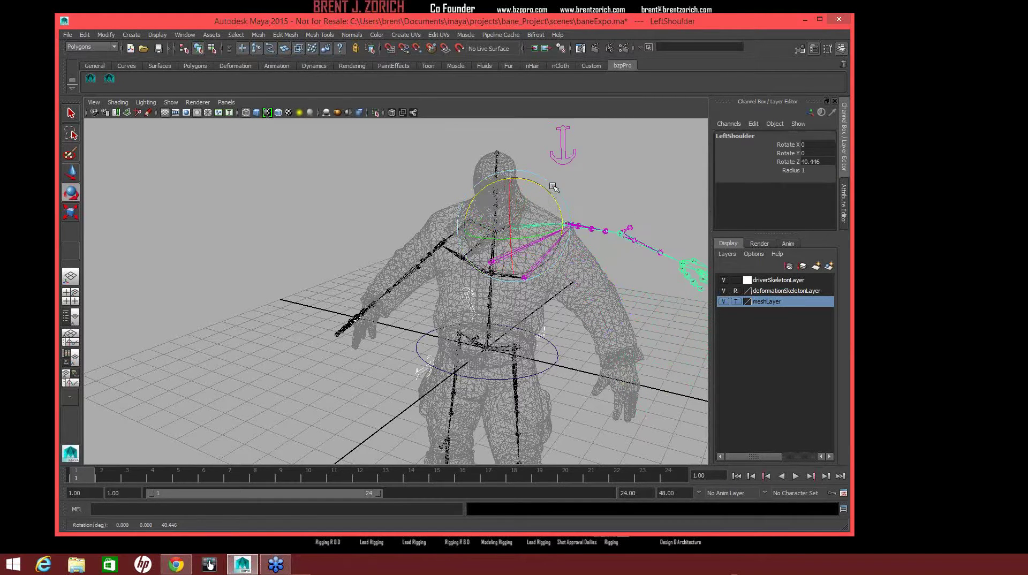
key("ctrl+z")
left_click(643, 256)
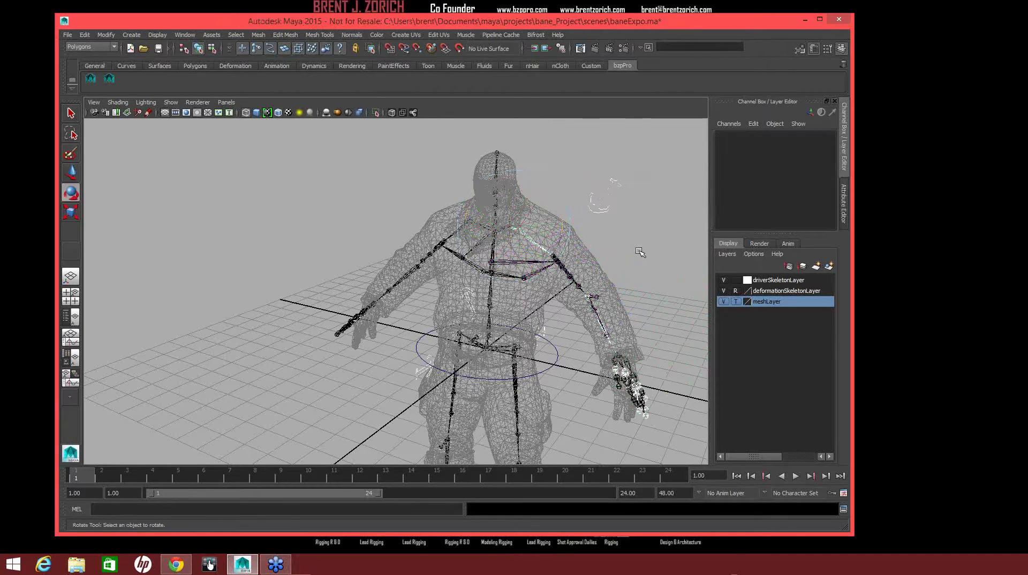
Bring the Smart Skinner window back over the viewport, collapse leaf joint creation, and expand the skinning and deletion of unwanted joints section.
right_click_drag(635, 246, 578, 235, "alt")
left_click_drag(579, 236, 577, 204, "alt")
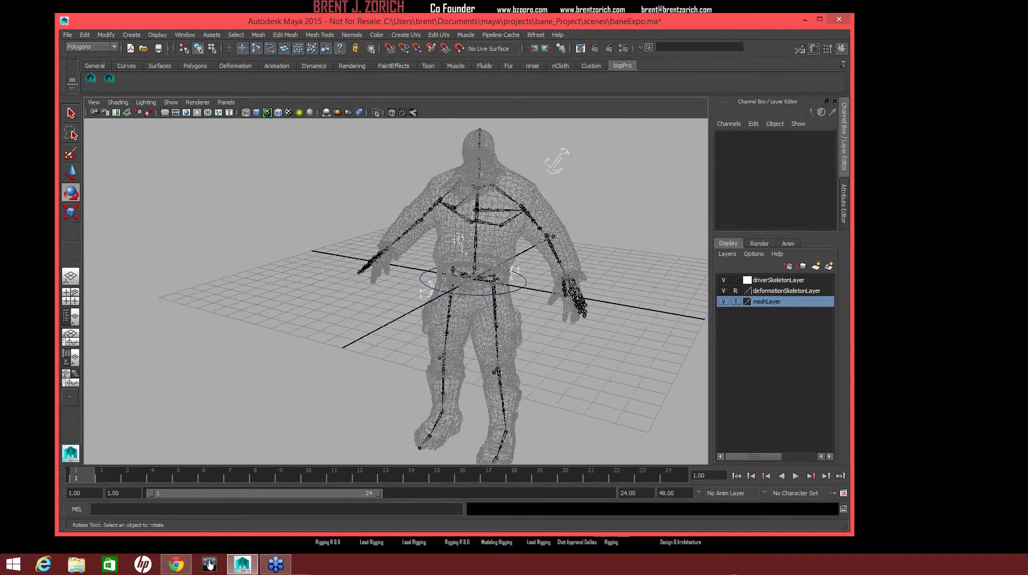
left_click_drag(657, 68, 159, 44)
left_click(569, 281)
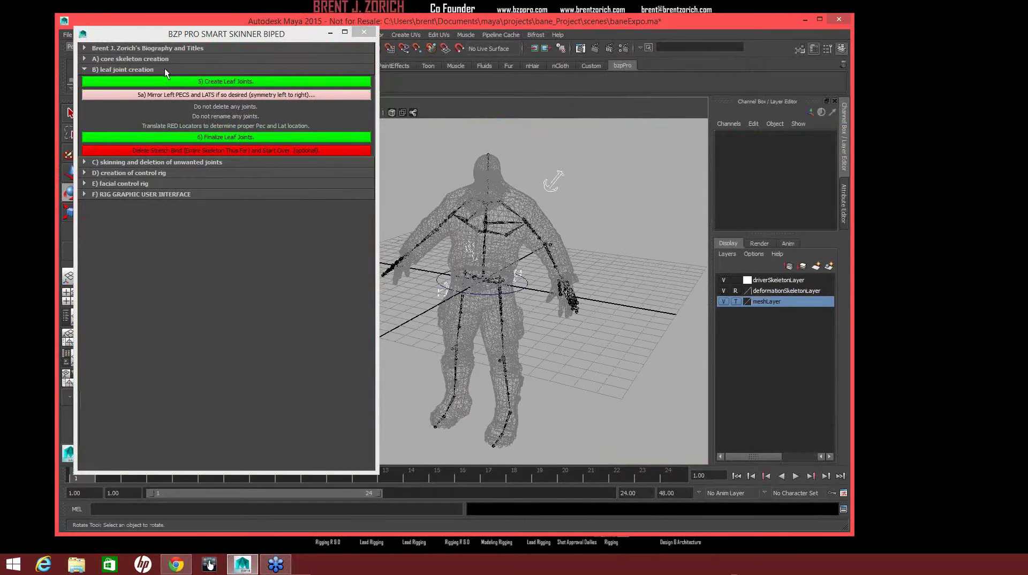
left_click(165, 69)
left_click(156, 80)
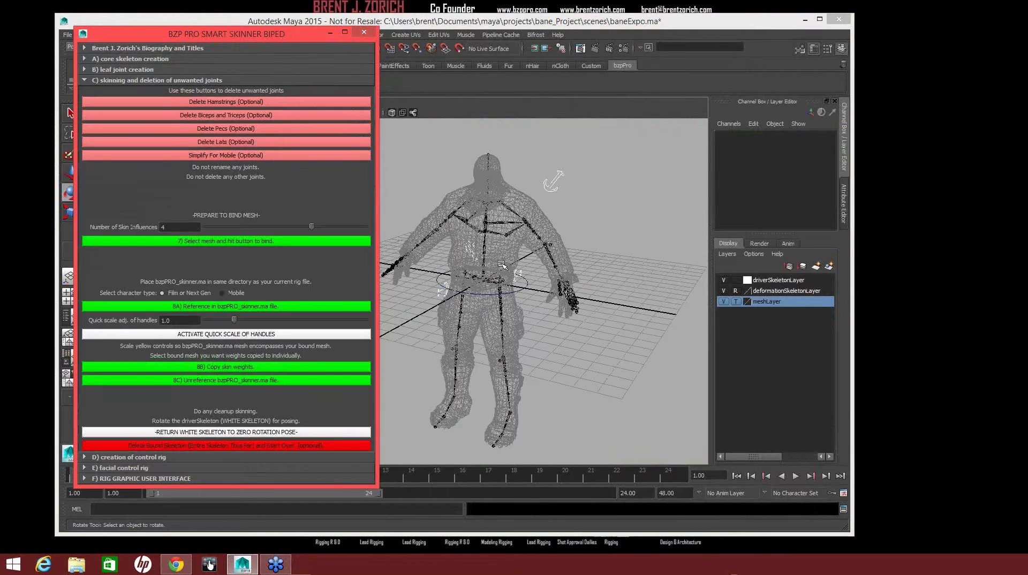
left_click_drag(501, 264, 537, 255, "alt")
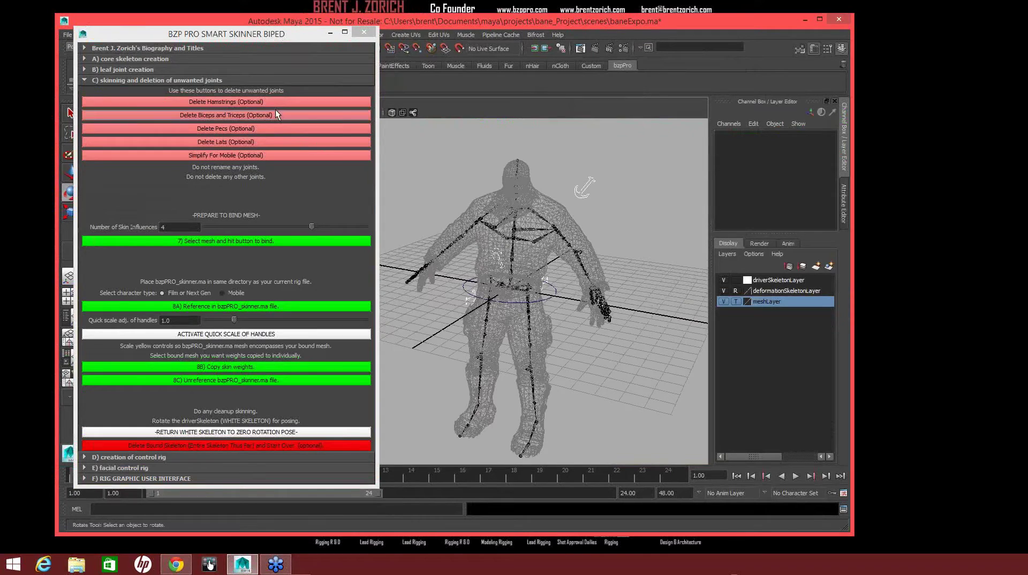
Delete the optional hamstring, biceps and triceps, pec, and lat joints from the skeleton.
left_click(260, 105)
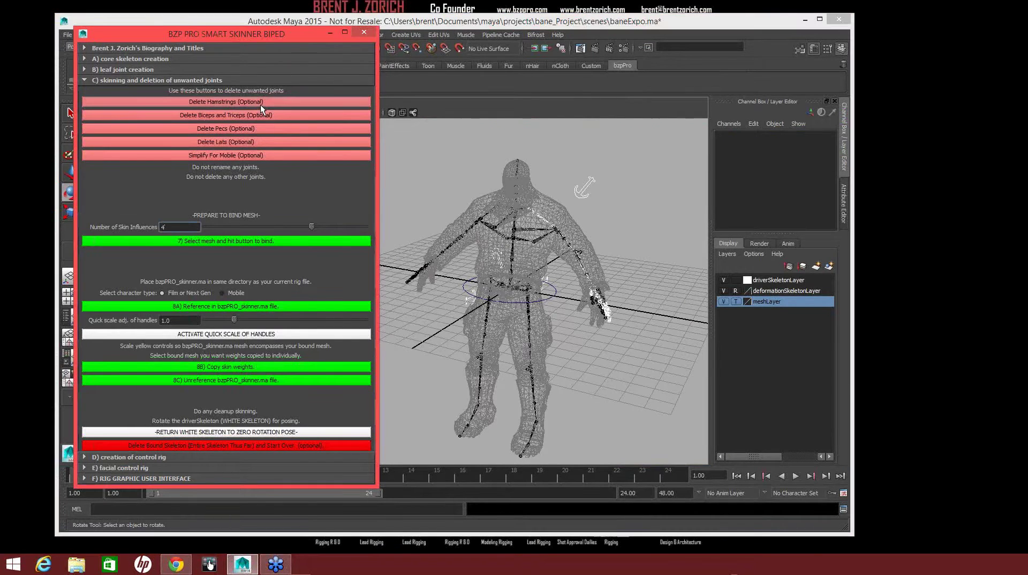
left_click(255, 114)
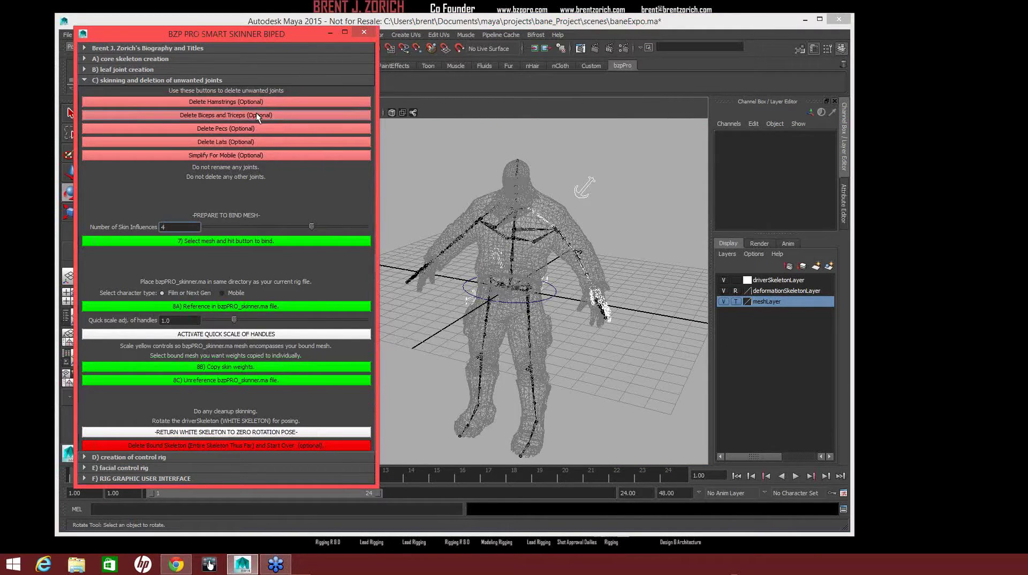
left_click(253, 124)
left_click(252, 140)
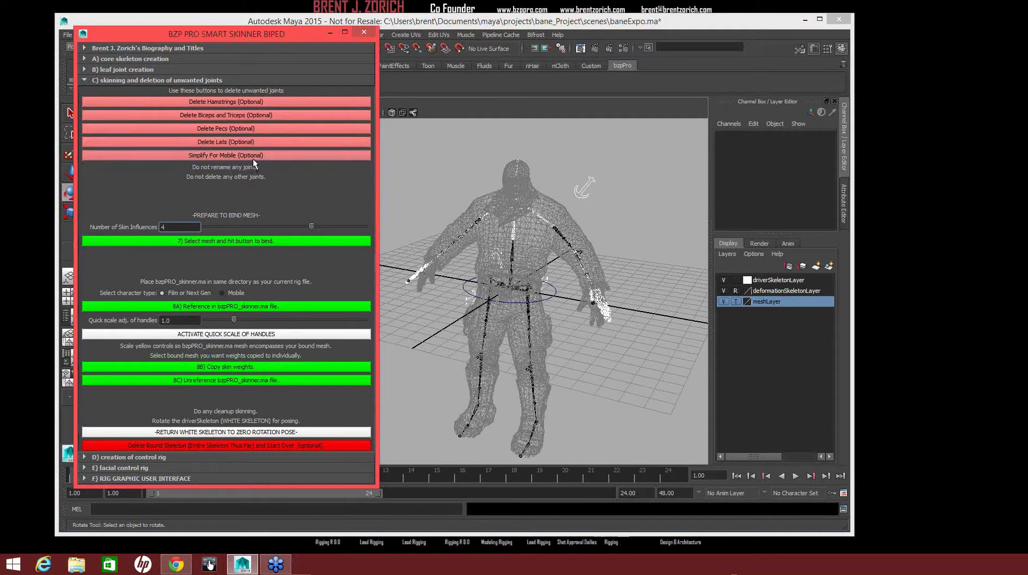
Make the mesh layer selectable, bind the character mesh to the skeleton with 4 skin influences, and set the layer back to template.
left_click(736, 302)
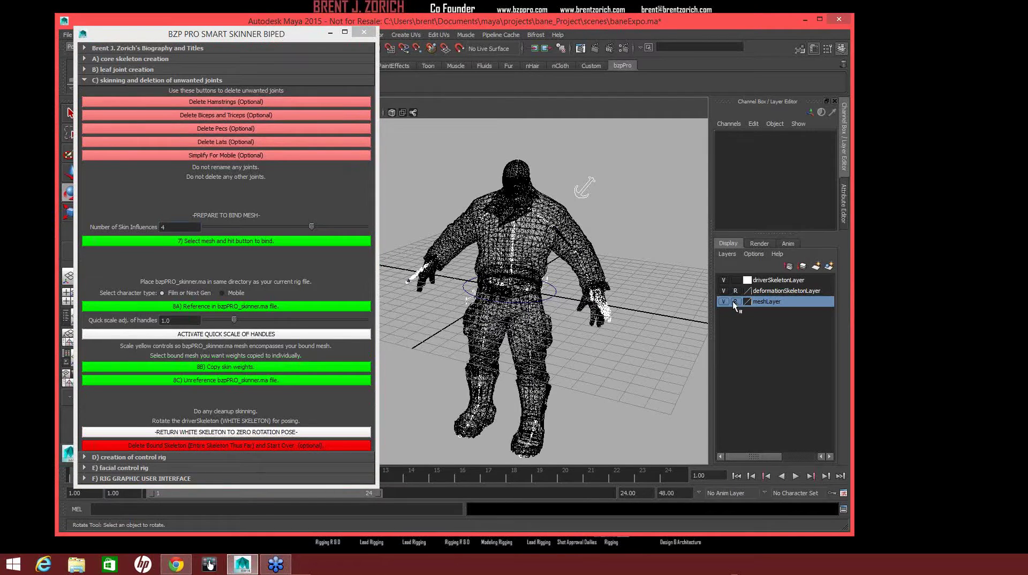
left_click(535, 268)
scroll(575, 274, "up", 3)
key("e")
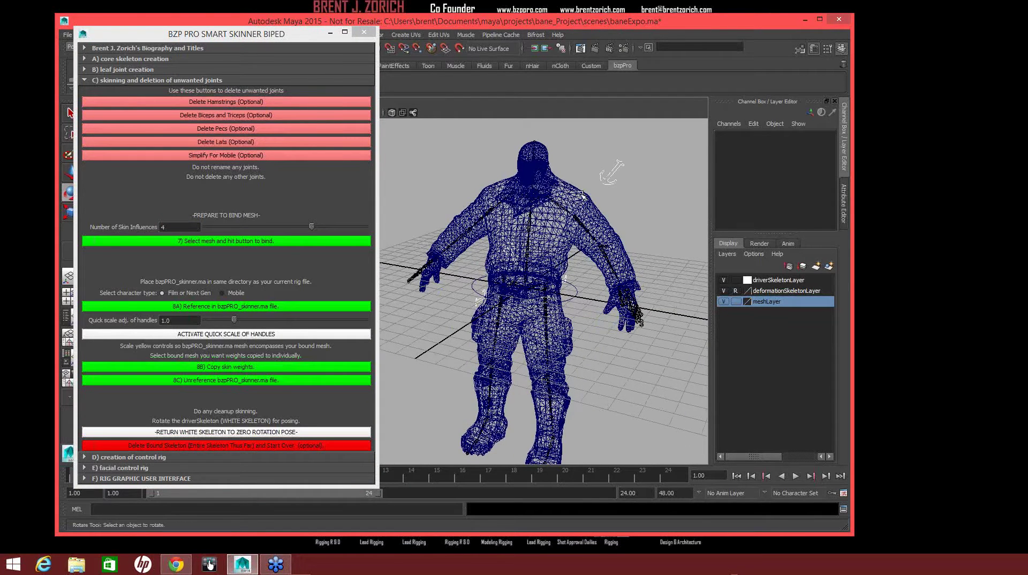
left_click(581, 196)
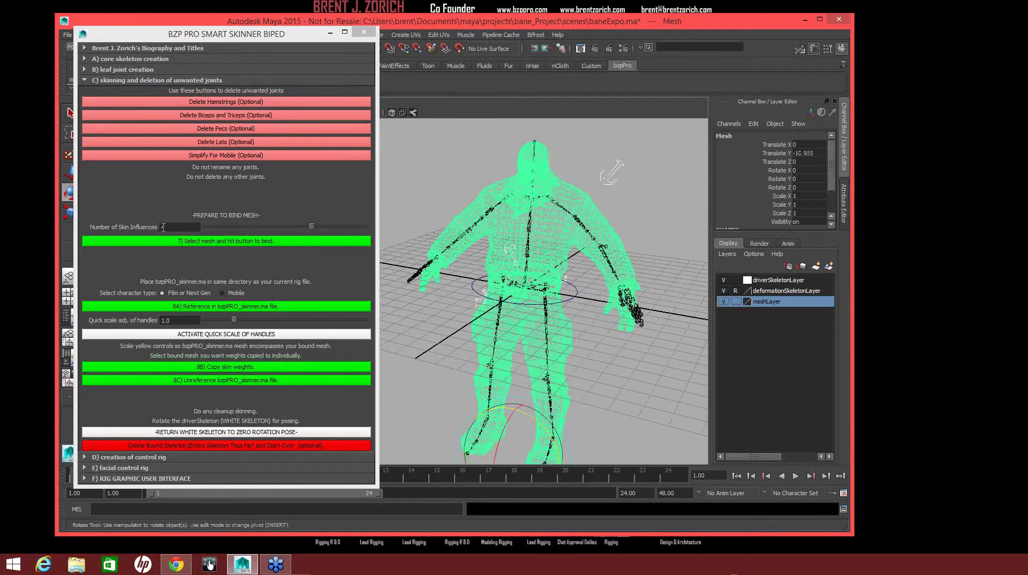
left_click(190, 240)
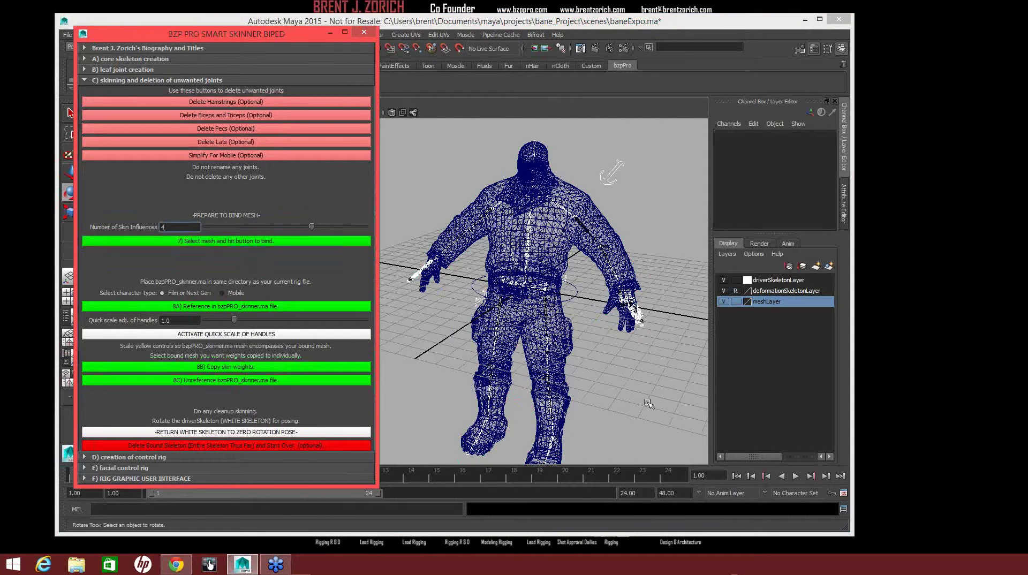
left_click(736, 302)
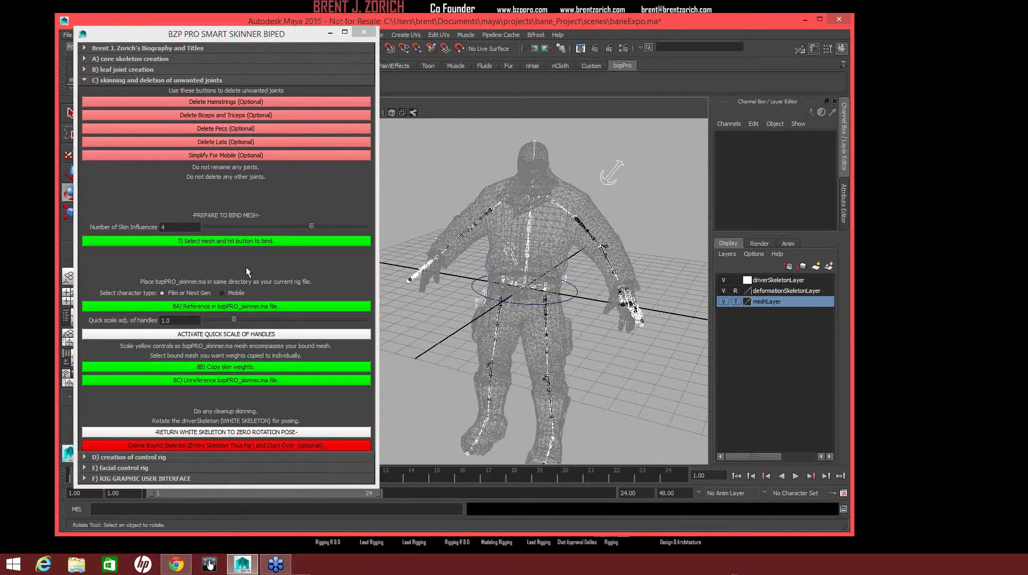
Reference bzpPRO_skinner.ma from the maya projects folder with the character type Film or Next Gen.
left_click(240, 294)
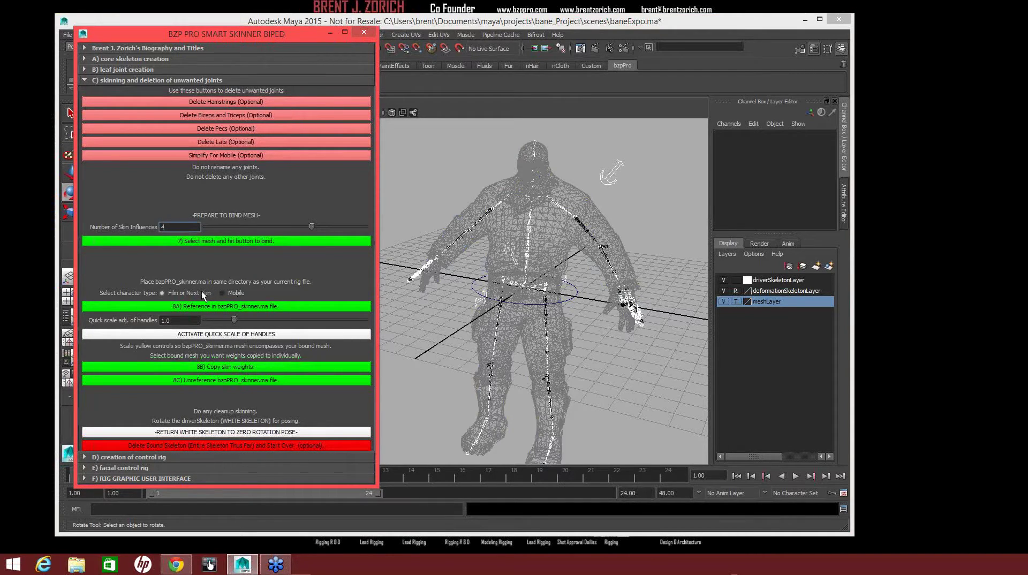
left_click(220, 306)
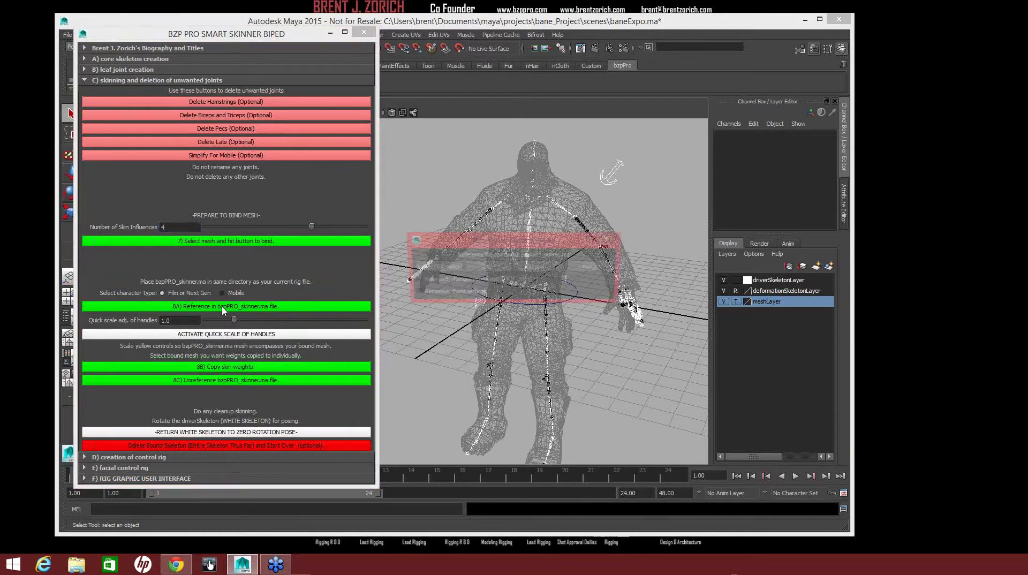
left_click(537, 268)
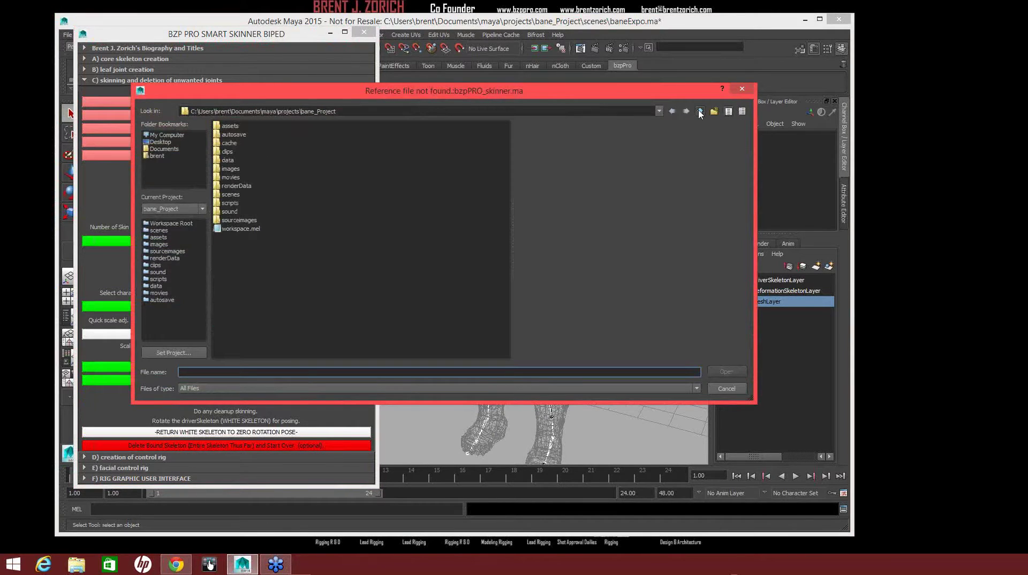
left_click(700, 111)
left_click(263, 309)
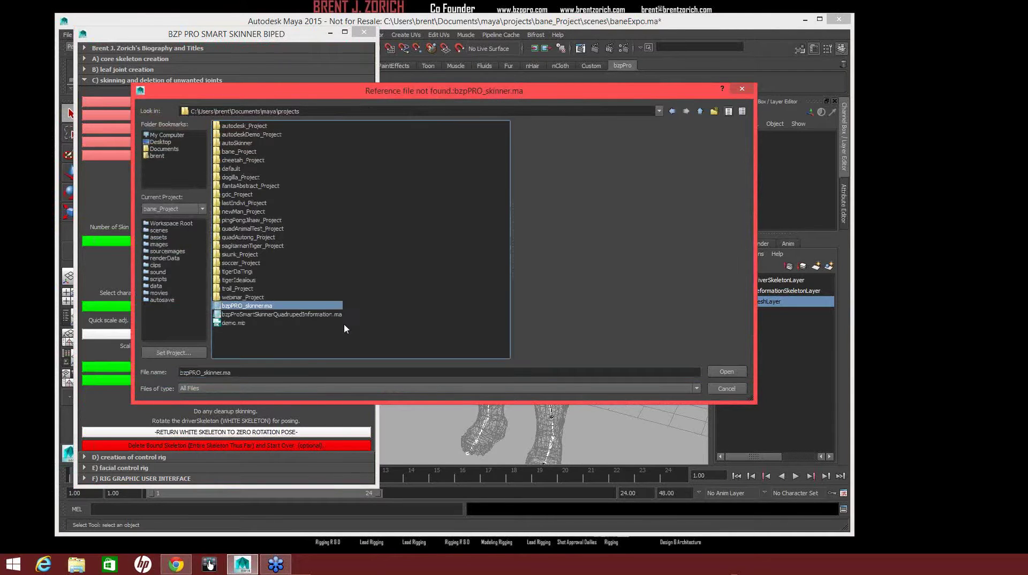
left_click(722, 371)
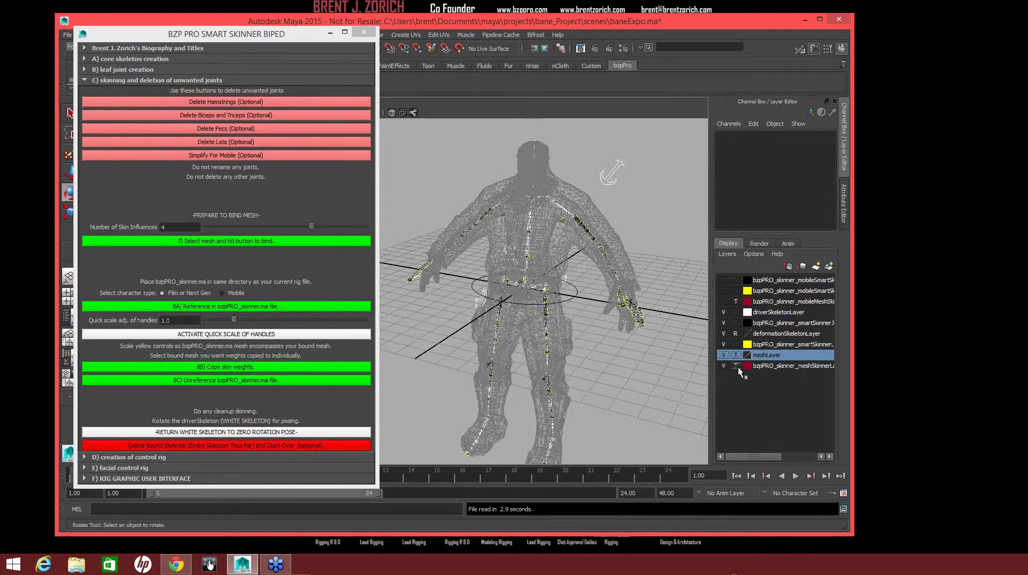
Switch the referenced skinner mesh layer from template to reference display and compare its body with the character mesh.
left_click(736, 366)
left_click_drag(581, 344, 538, 225, "alt")
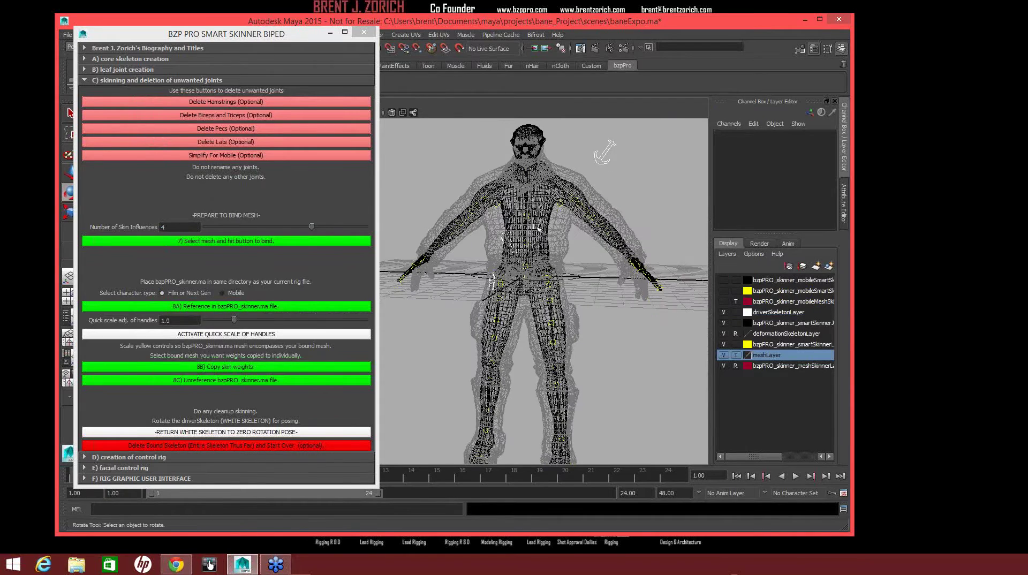
right_click_drag(527, 277, 549, 258, "alt")
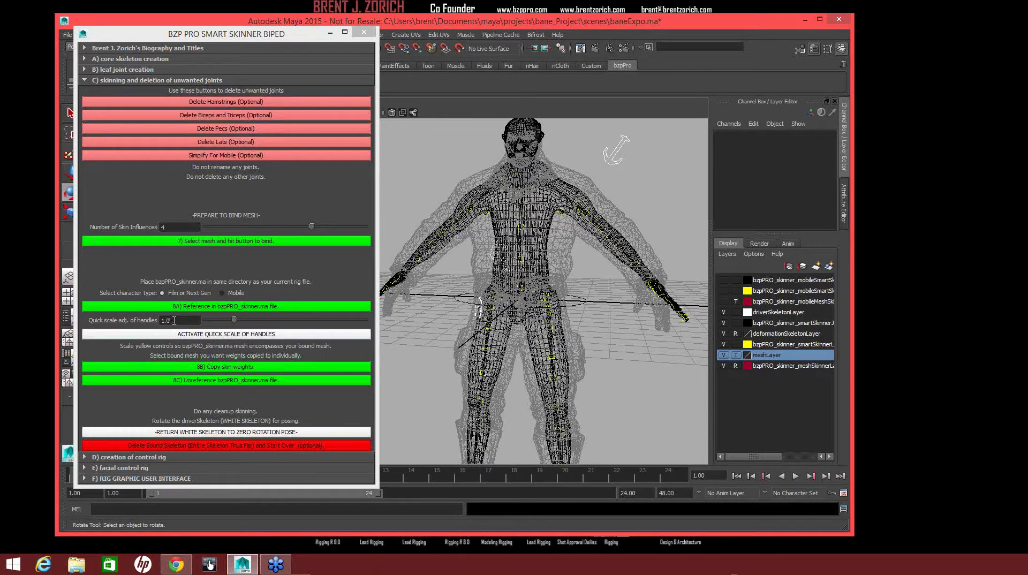
Set the quick scale adjustment of the handles to 1.5 and apply it to the skinner mesh.
left_click_drag(233, 320, 251, 320)
left_click(243, 334)
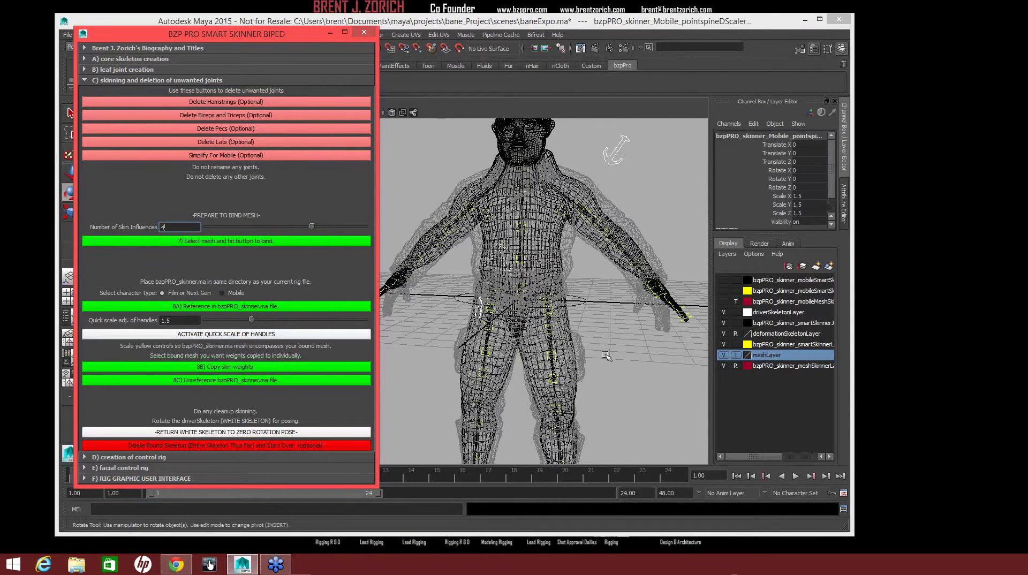
left_click(613, 343)
left_click_drag(594, 327, 512, 299, "alt")
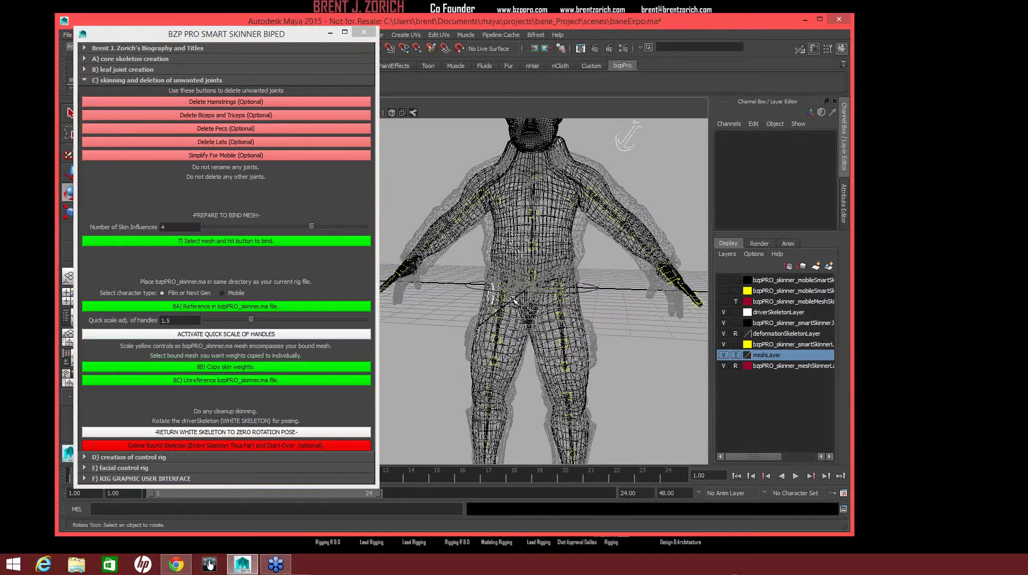
Close the Smart Skinner window and hide joints in the viewport so only the yellow scaler handles remain around the pelvis.
left_click(203, 25)
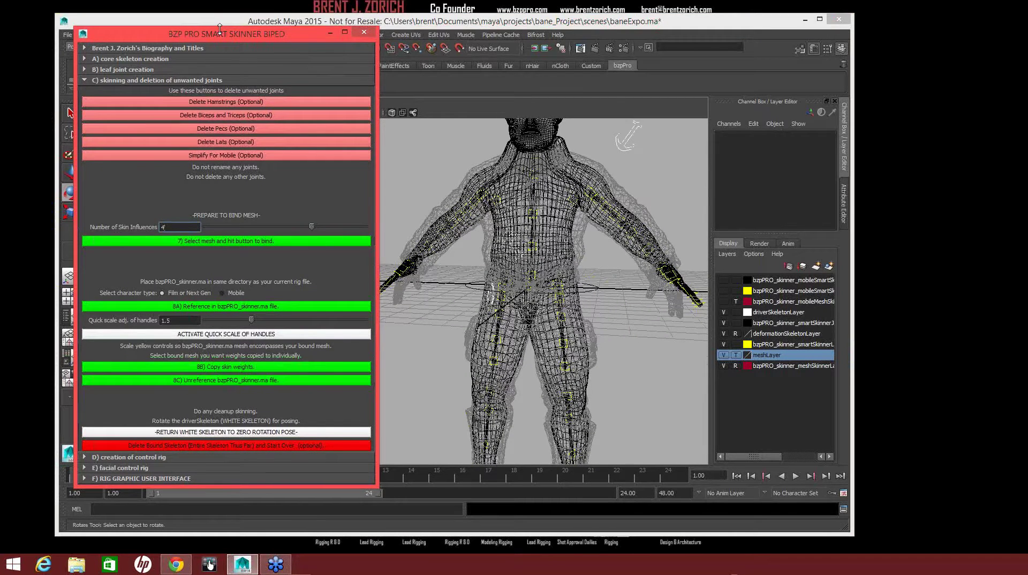
left_click(364, 33)
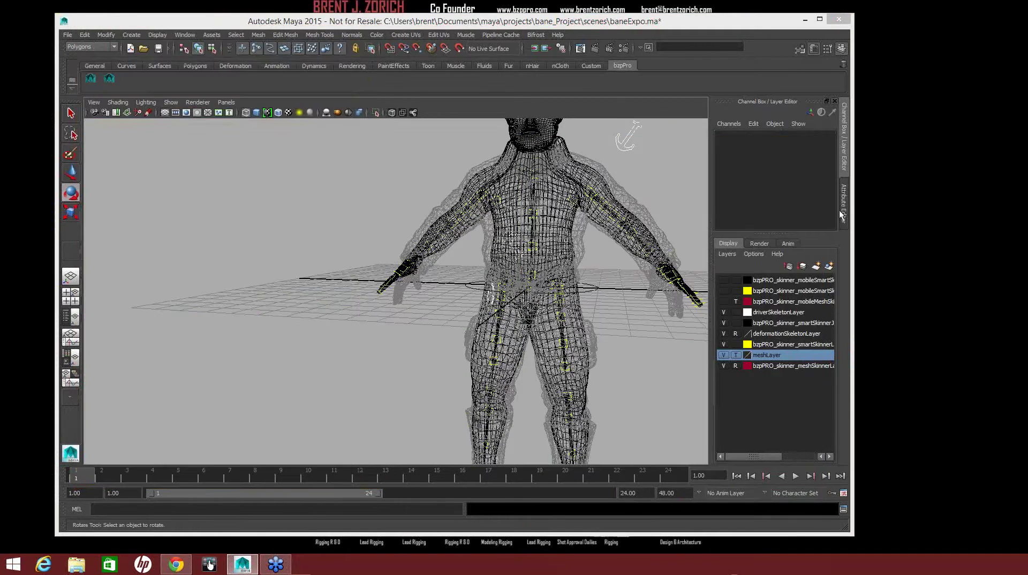
right_click_drag(604, 319, 504, 244, "alt")
left_click_drag(504, 245, 530, 279, "alt")
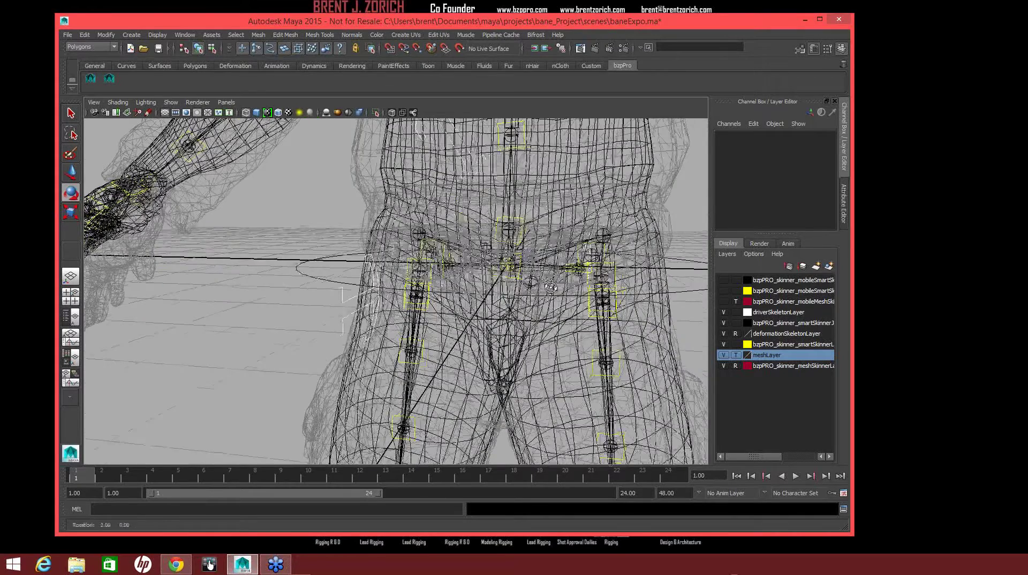
left_click(171, 102)
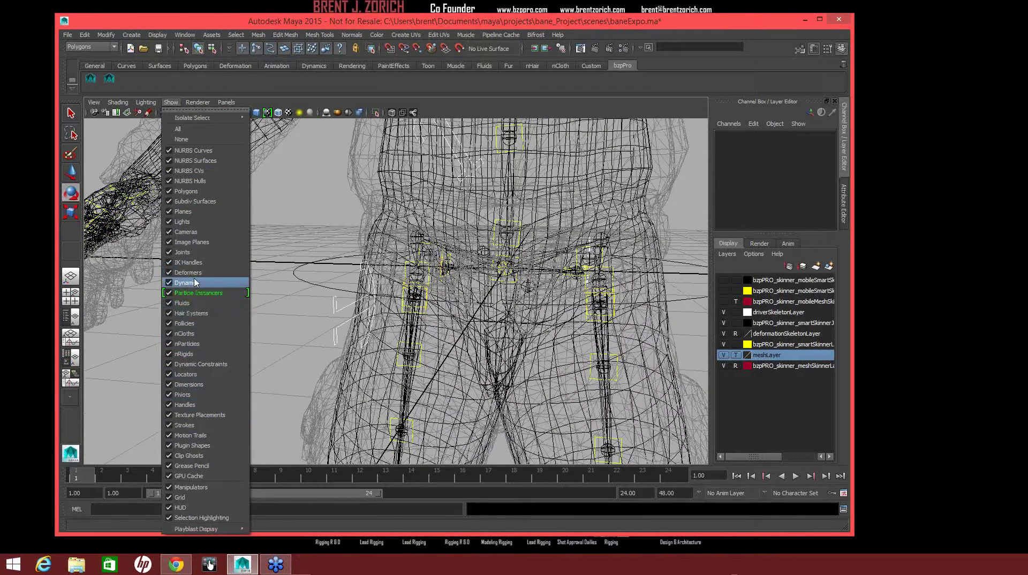
left_click(193, 252)
Adjust the root scaler handle at the pelvis to fit the skinner mesh around the character's hips.
left_click_drag(458, 339, 429, 329, "alt")
left_click(485, 221)
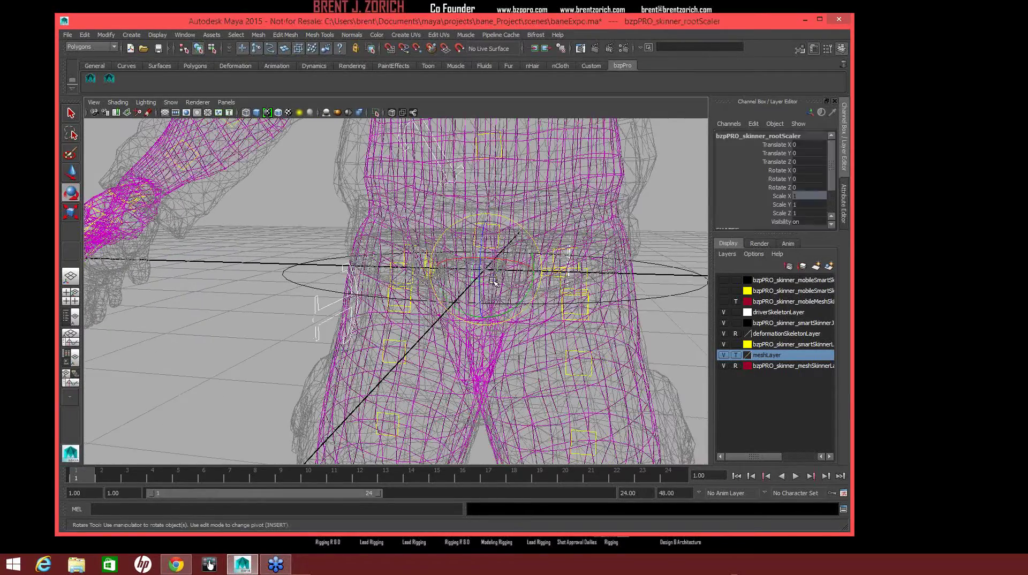
key("w")
middle_click_drag(485, 221, 671, 339)
left_click(679, 273)
left_click_drag(684, 271, 308, 342, "alt")
Scale the thigh twist handles on both legs to about 1.139 in Y and Z to fill out the character's thighs.
left_click(542, 417)
left_click(375, 295)
left_click_drag(389, 370, 560, 259, "alt")
left_click(463, 386)
left_click(611, 327)
key("r")
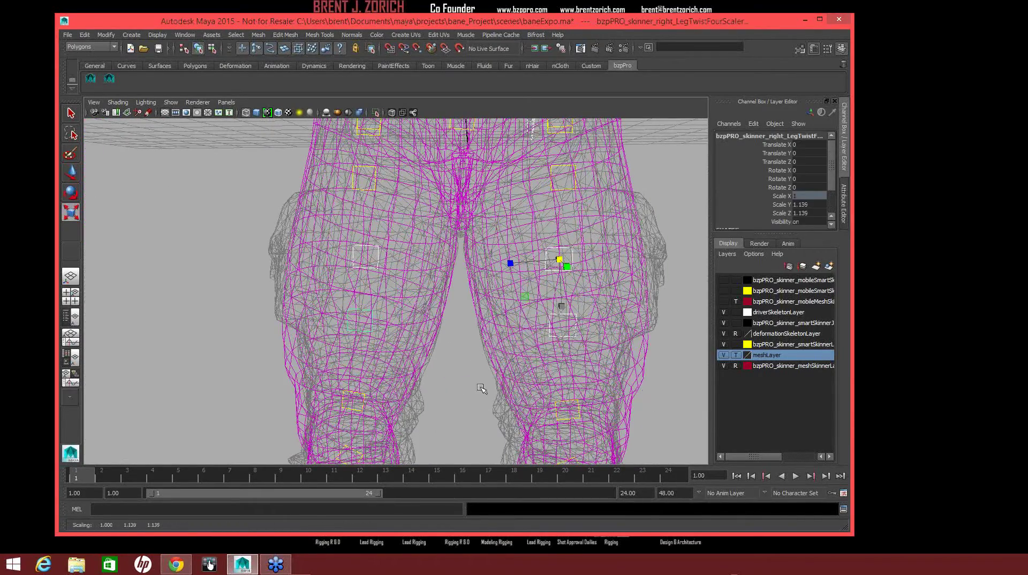
left_click(487, 380)
Scale the handles around both knees and upper shins to about 1.309 in Y and Z.
right_click_drag(487, 380, 542, 394, "alt")
middle_click_drag(541, 394, 538, 300, "alt")
left_click_drag(374, 264, 512, 332)
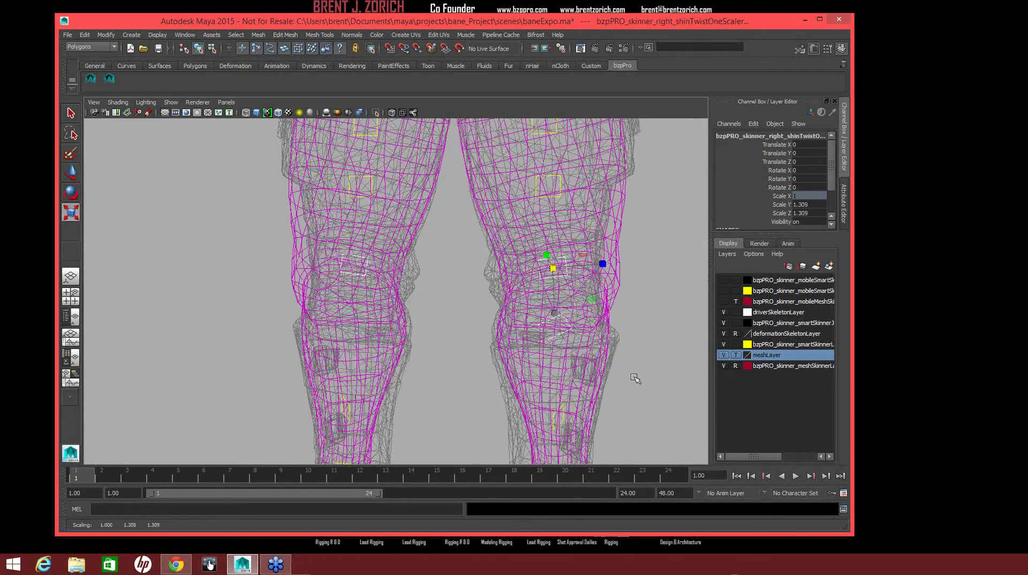
left_click(637, 375)
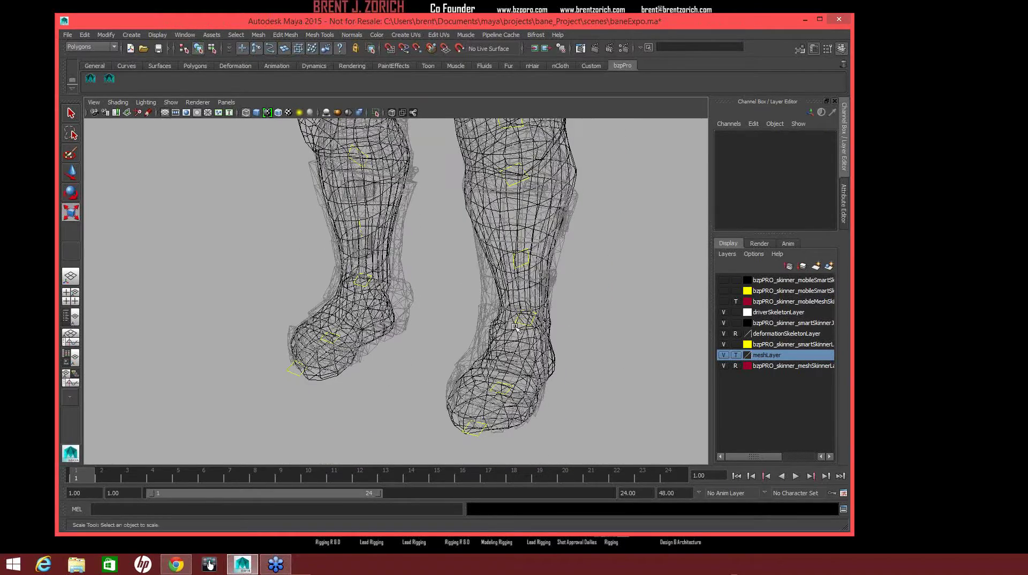
Scale both ankle handles to about 1.354 in Y and Z and shift them slightly to fit the skinner feet to the boots.
left_click(543, 333)
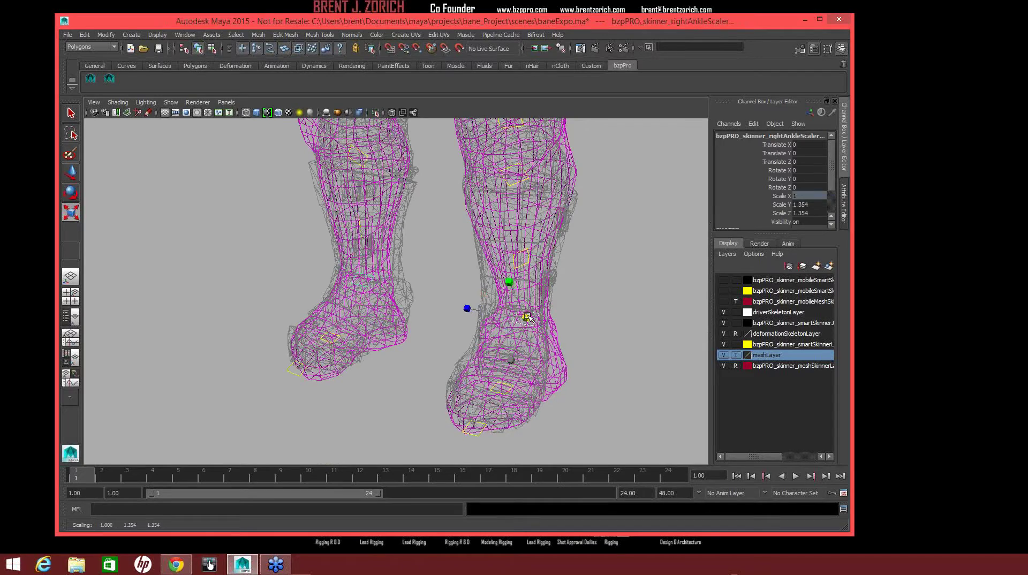
left_click(564, 426)
left_click_drag(563, 427, 492, 340, "alt")
left_click(494, 335)
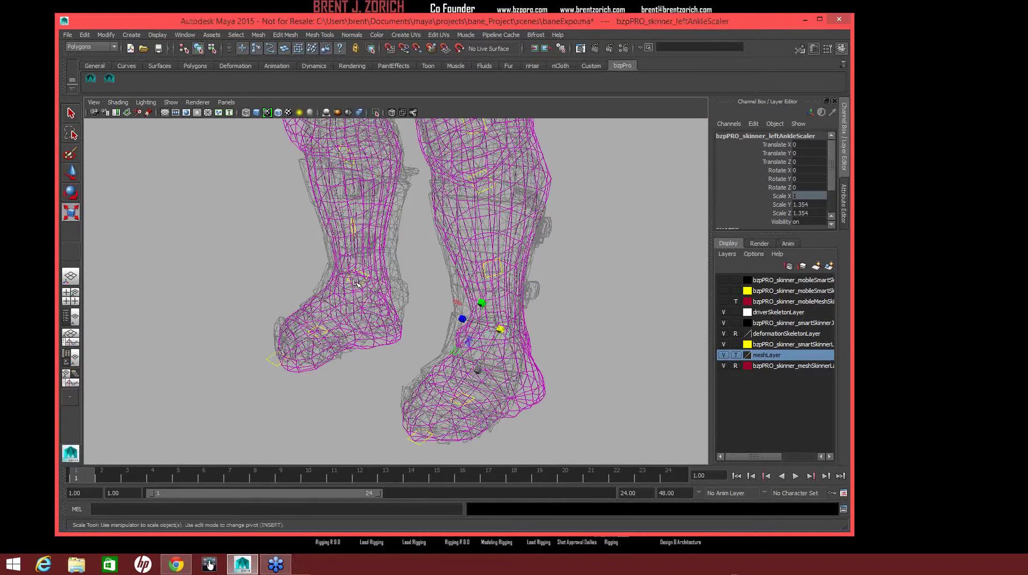
key("w")
left_click_drag(375, 302, 370, 295)
left_click(576, 367)
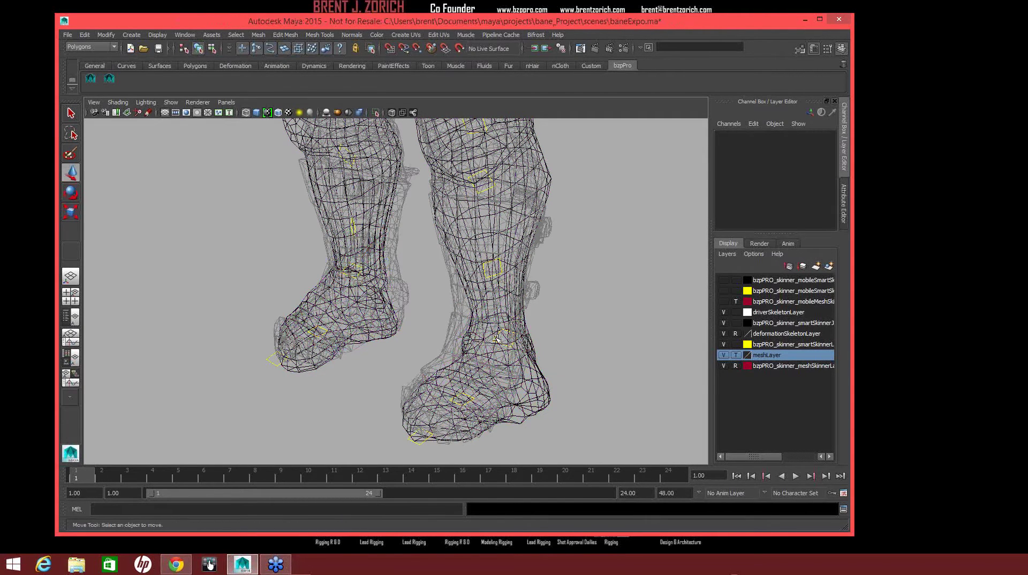
Nudge the left ankle handle toward the boot and set the Move tool's axis to World.
left_click(504, 344)
left_click_drag(476, 309, 471, 300)
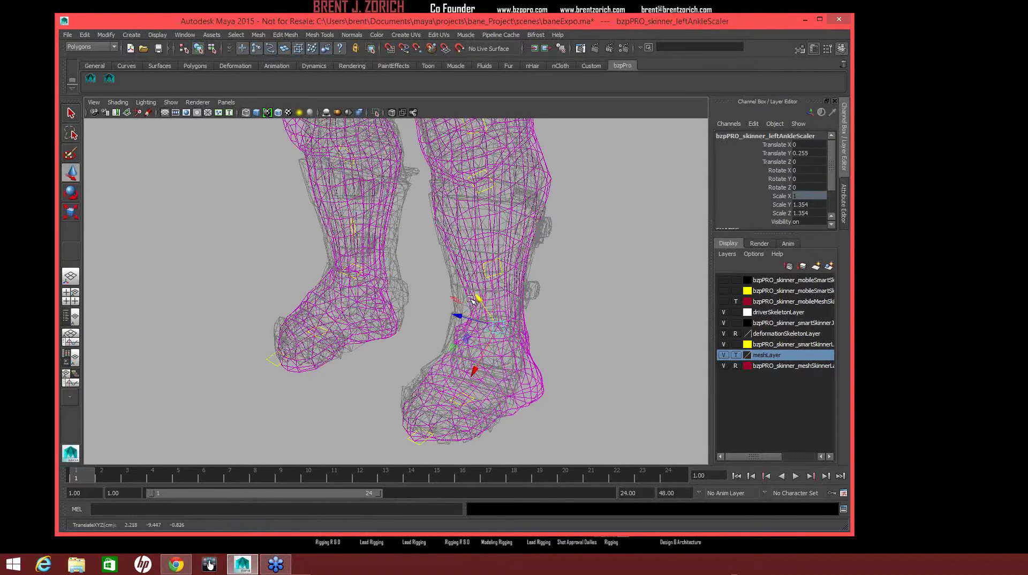
double_click(71, 173)
left_click(178, 156)
left_click(356, 202)
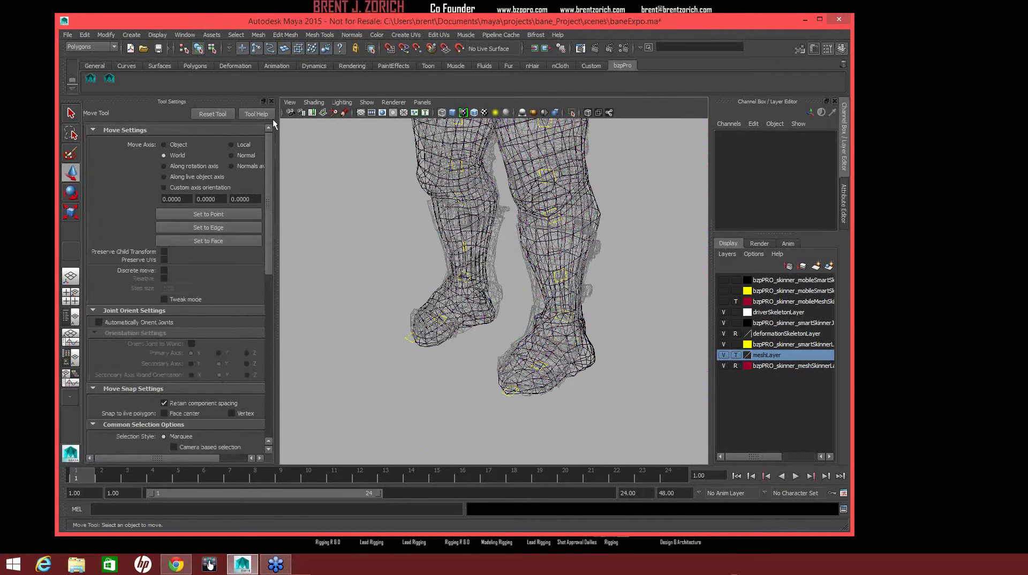
left_click(271, 102)
Refine the position of the left and right ankle handles to fit the skinner feet to the boots.
left_click_drag(582, 322, 511, 332, "alt")
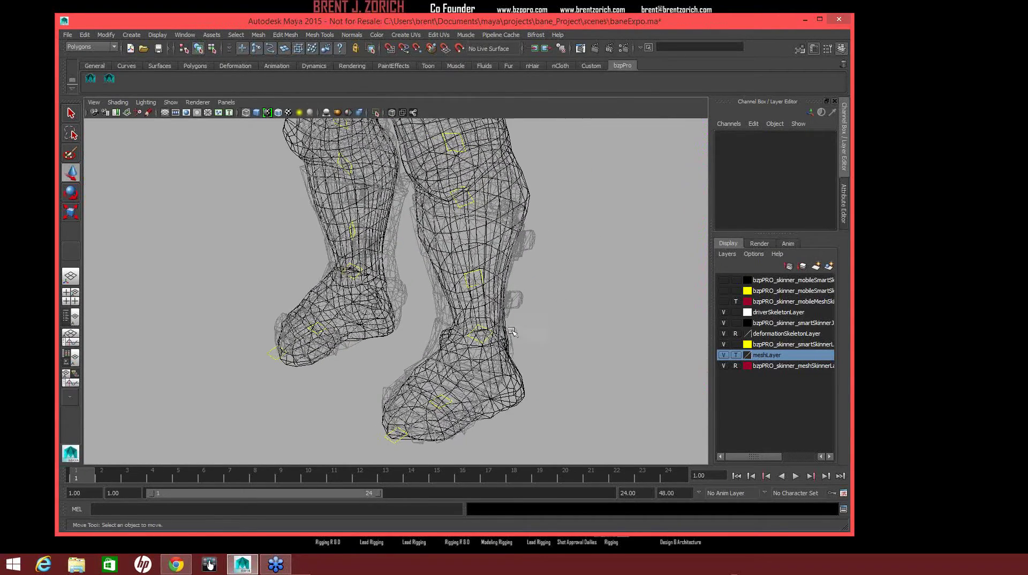
left_click(481, 338)
left_click(355, 276)
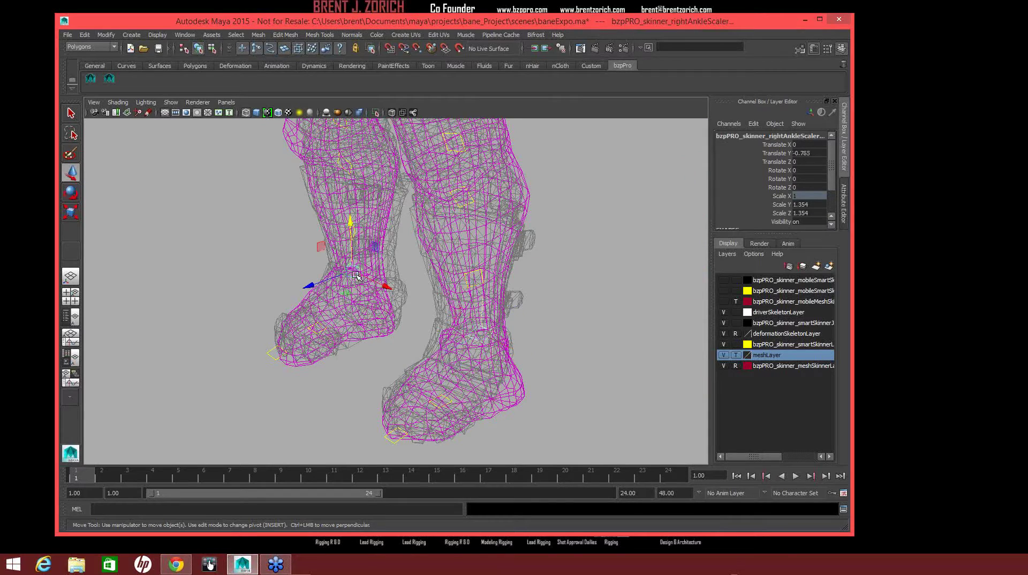
key("r")
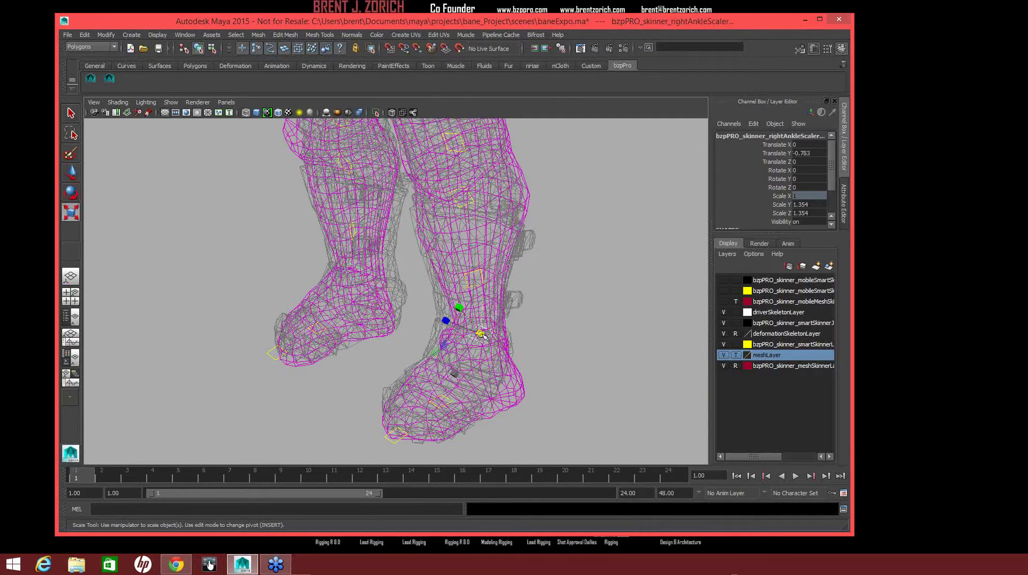
left_click(575, 331)
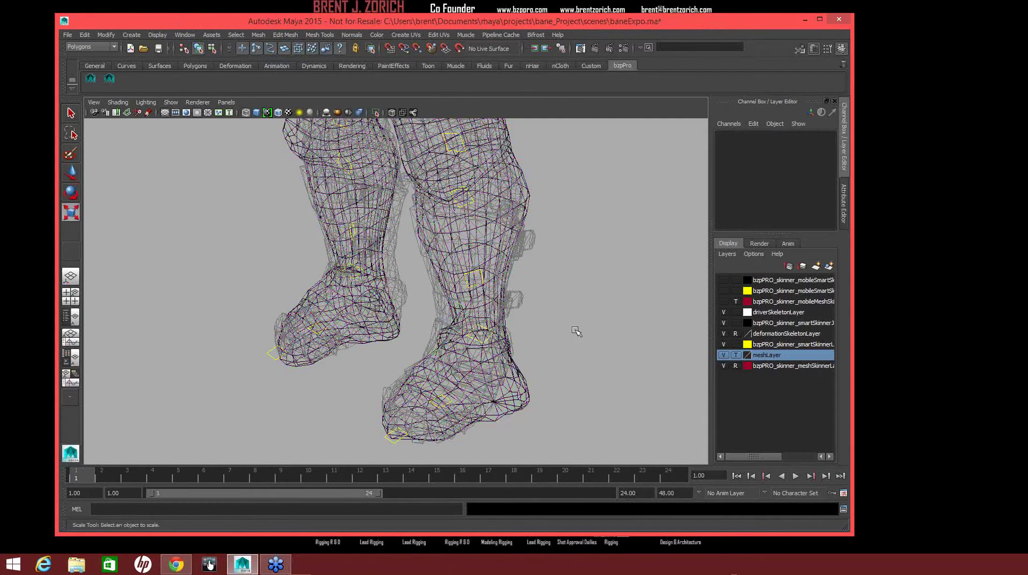
Scale the spine handles from the waist to the chest together to widen the skinner torso to the character's body.
scroll(575, 331, "down", 3)
middle_click_drag(512, 287, 493, 337, "alt")
left_click_drag(493, 337, 514, 367, "alt")
middle_click_drag(514, 367, 476, 439, "alt")
left_click_drag(476, 439, 486, 379, "alt")
middle_click_drag(486, 379, 431, 388, "alt")
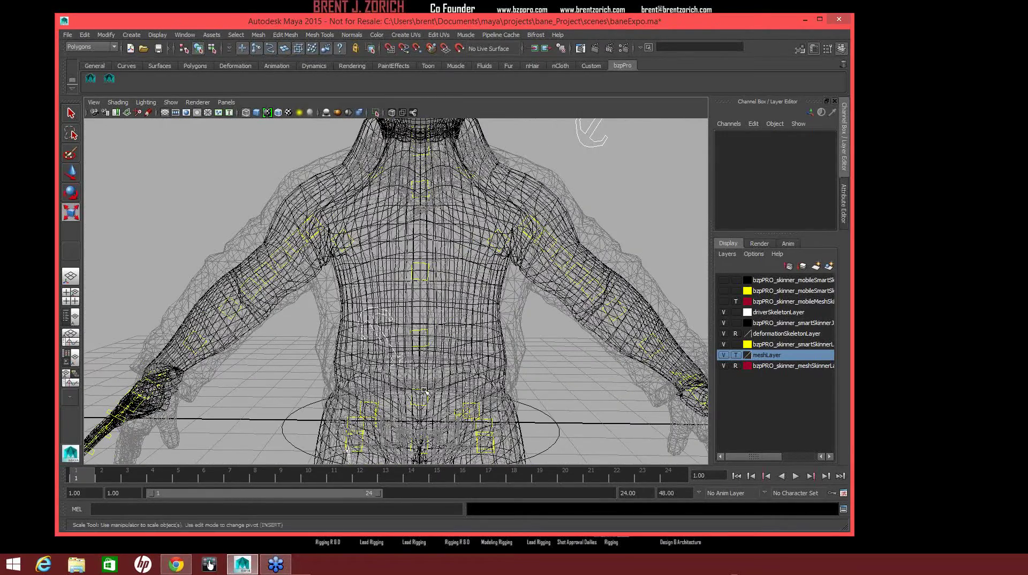
left_click_drag(423, 391, 431, 358, "alt")
left_click(431, 358)
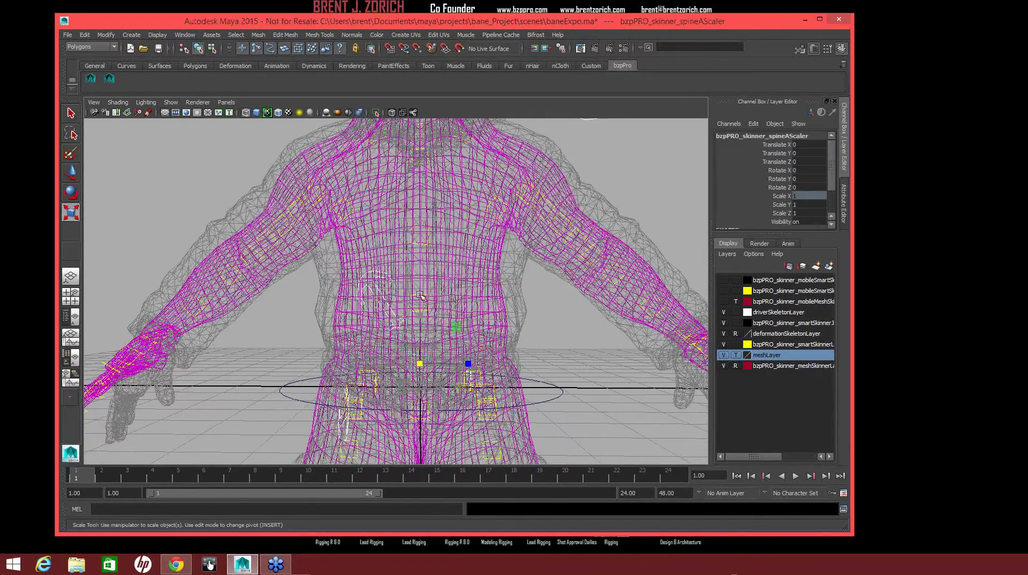
mouse_move(498, 262)
left_mouse_down("alt")
mouse_move(492, 270)
mouse_move(498, 262)
left_mouse_up("alt")
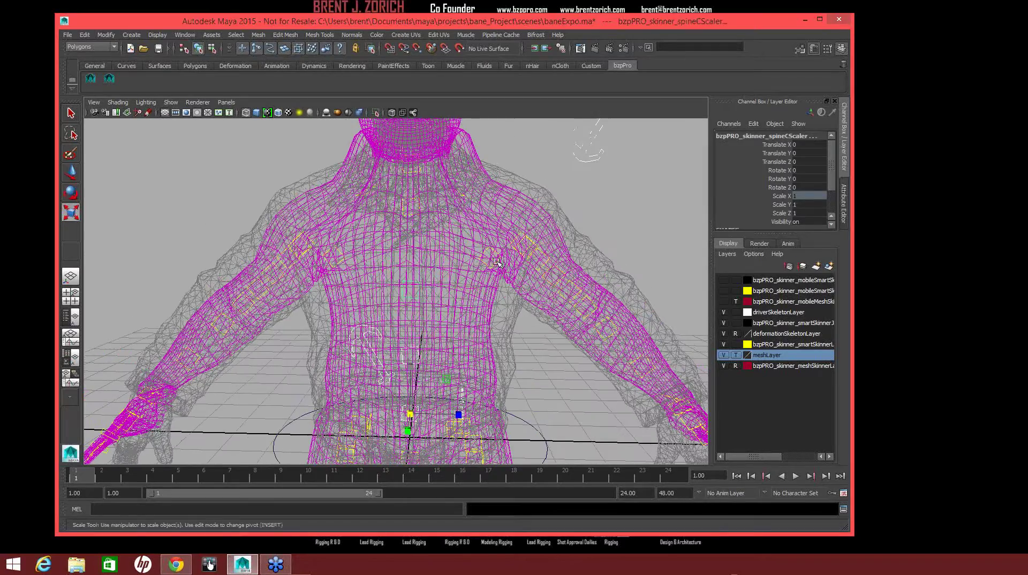
right_click_drag(504, 345, 495, 315, "alt")
left_click_drag(495, 315, 478, 298, "alt")
left_click_drag(372, 362, 482, 289)
left_click(509, 337)
Move the spine D handle at the upper chest to fit the skinner mesh to the character's chest.
middle_click_drag(385, 198, 396, 237, "alt")
left_click(410, 201)
key("w")
left_click_drag(396, 177, 396, 213)
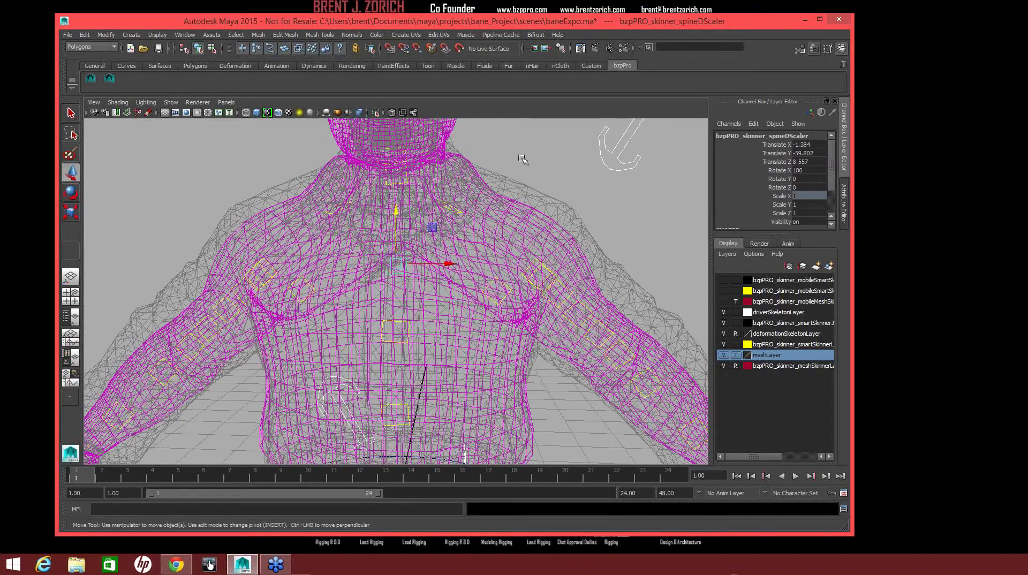
left_click(521, 158)
scroll(546, 217, "down", 2)
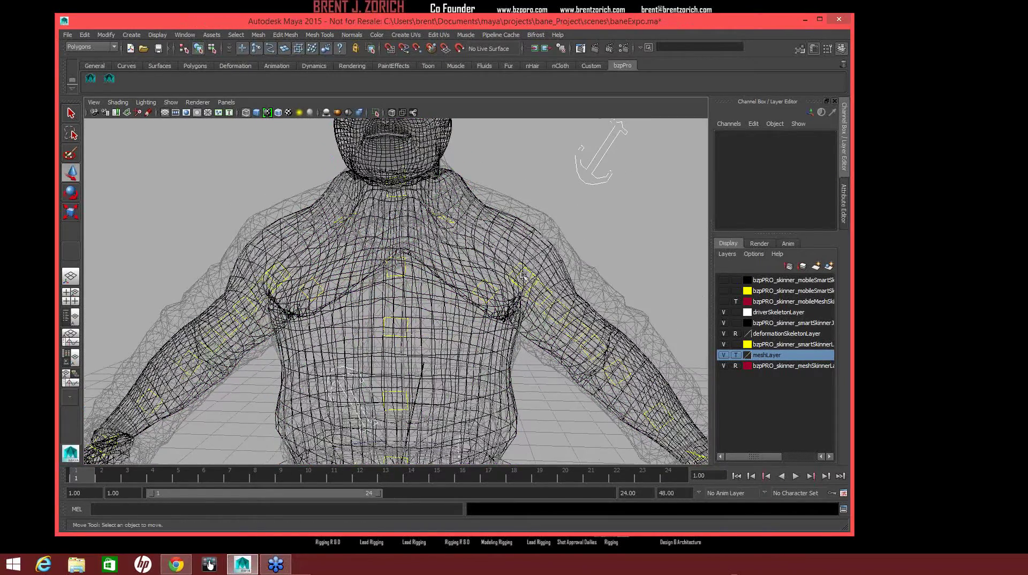
Scale the upper arm twist handles on both arms to about 1.44 in Y and Z to fill out the character's arms.
left_click(613, 372)
middle_click_drag(409, 286, 475, 276, "alt")
left_click(266, 332)
key("r")
left_click_drag(583, 257, 593, 264)
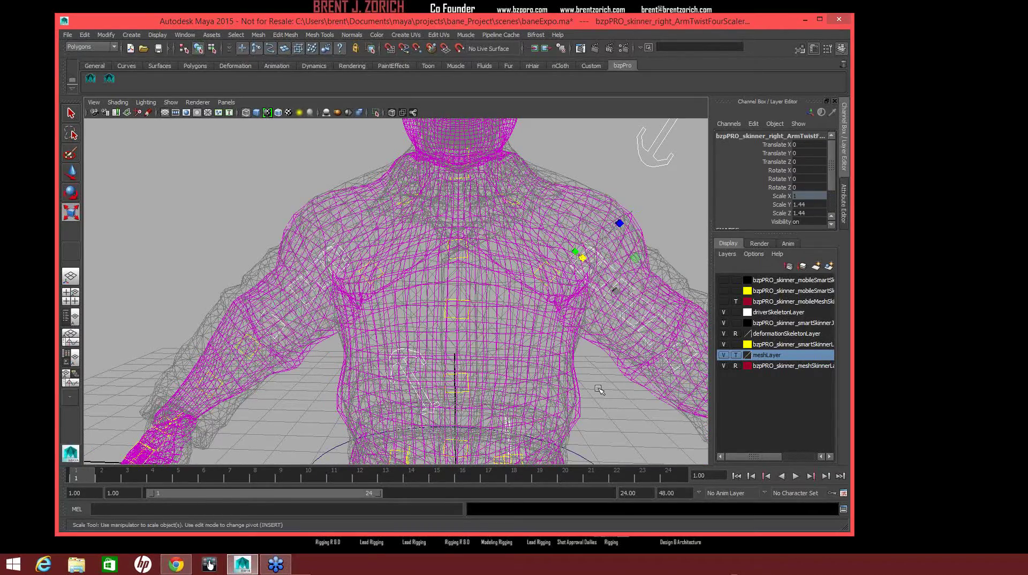
left_click(598, 390)
Shift the second arm twist handles on both arms slightly upward to fit the character's shoulders.
left_click_drag(598, 390, 584, 233, "alt")
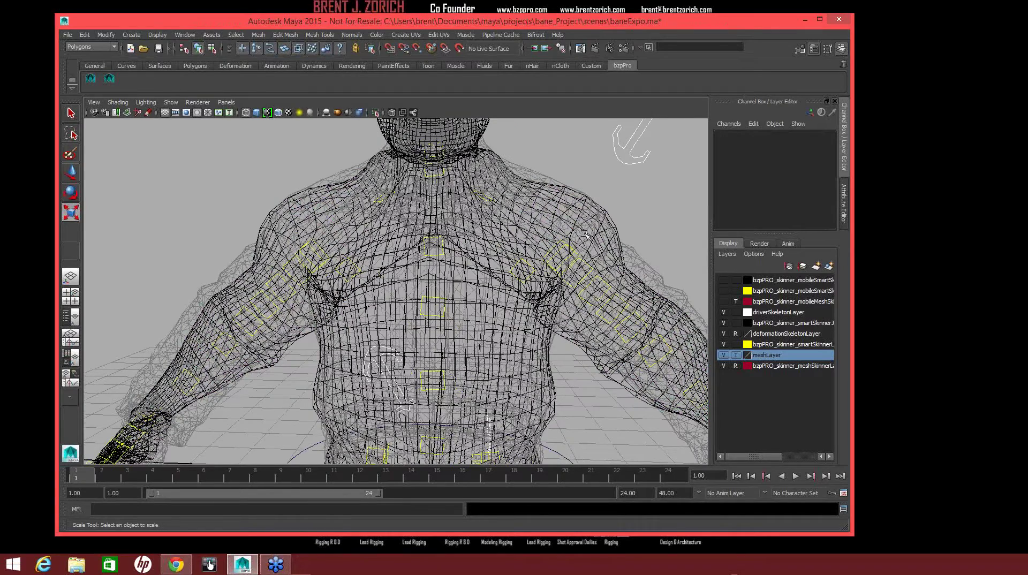
left_click(557, 276)
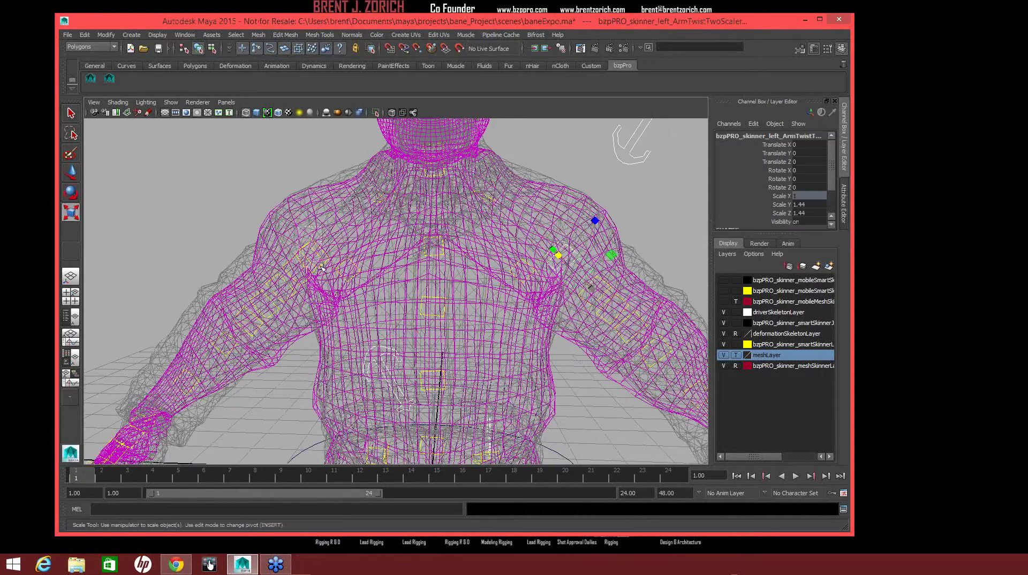
key("w")
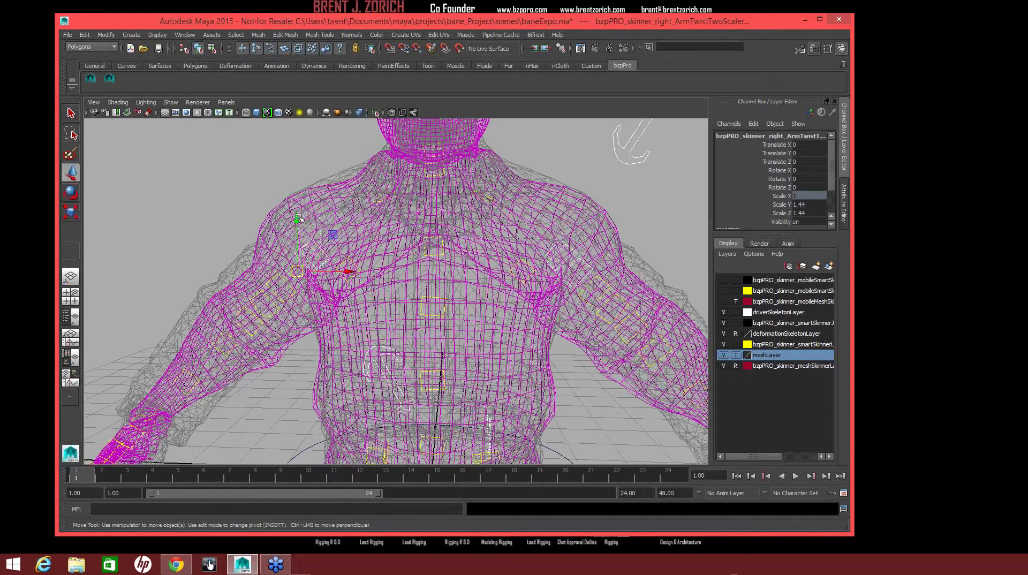
left_click_drag(295, 220, 295, 211)
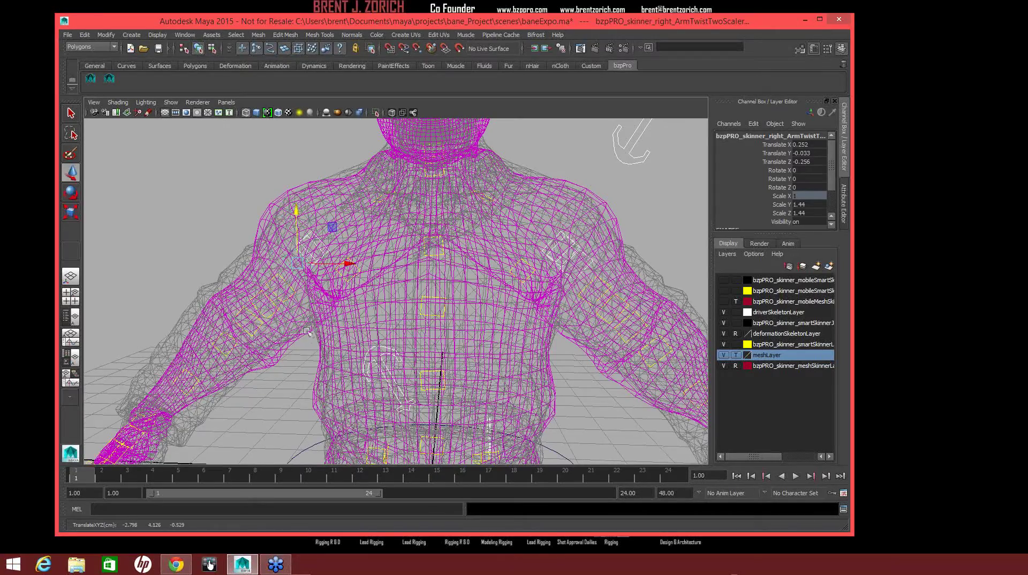
Move the left and right clavicle handles together to fit the skinner mesh to the tops of the shoulders.
left_click(380, 205)
left_click(486, 197)
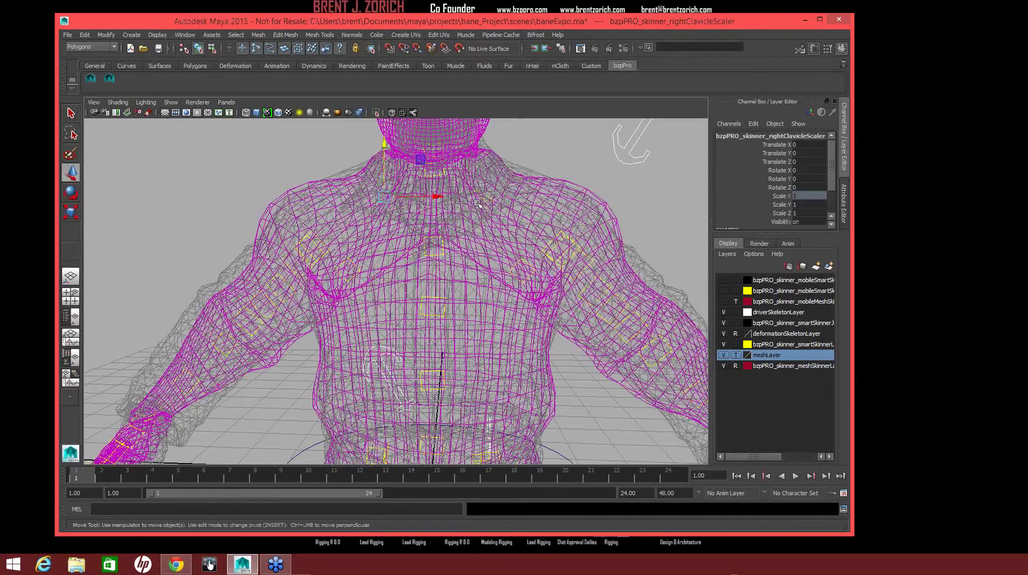
left_click_drag(482, 157, 553, 153)
left_click(552, 153)
Scale the forearm twist handles on both arms to about 1.301 in Y and Z to fill out the forearms.
left_click_drag(532, 217, 386, 303, "alt")
left_click(386, 304)
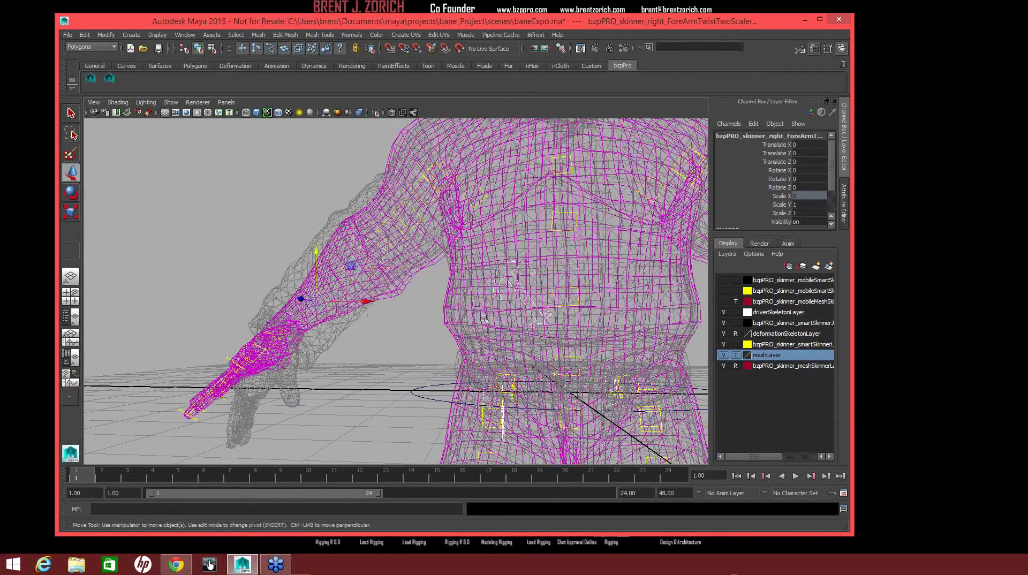
left_click_drag(523, 321, 552, 318, "alt")
left_click(593, 304)
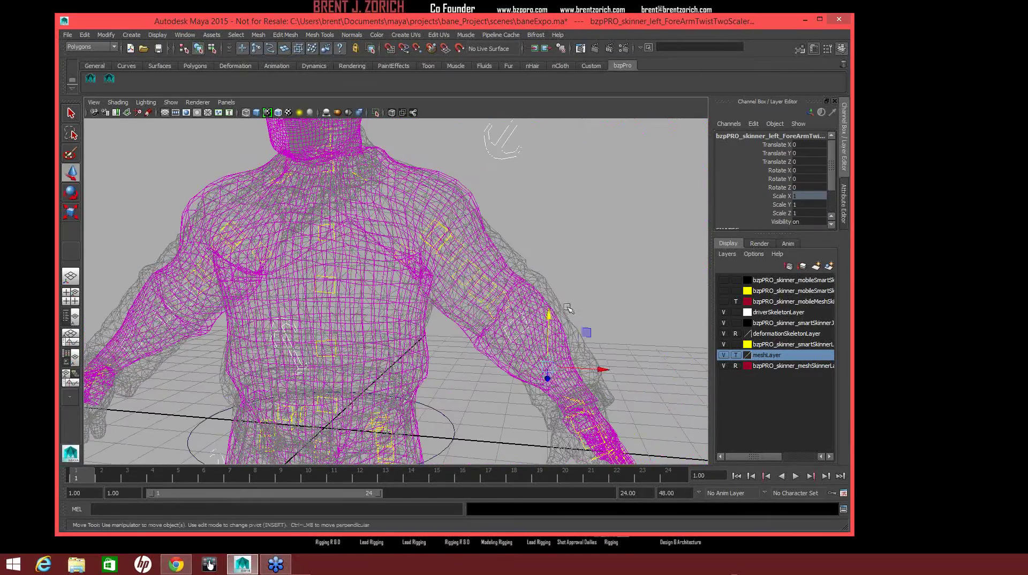
key("r")
middle_click_drag(349, 264, 473, 227, "alt")
left_click_drag(305, 261, 313, 259)
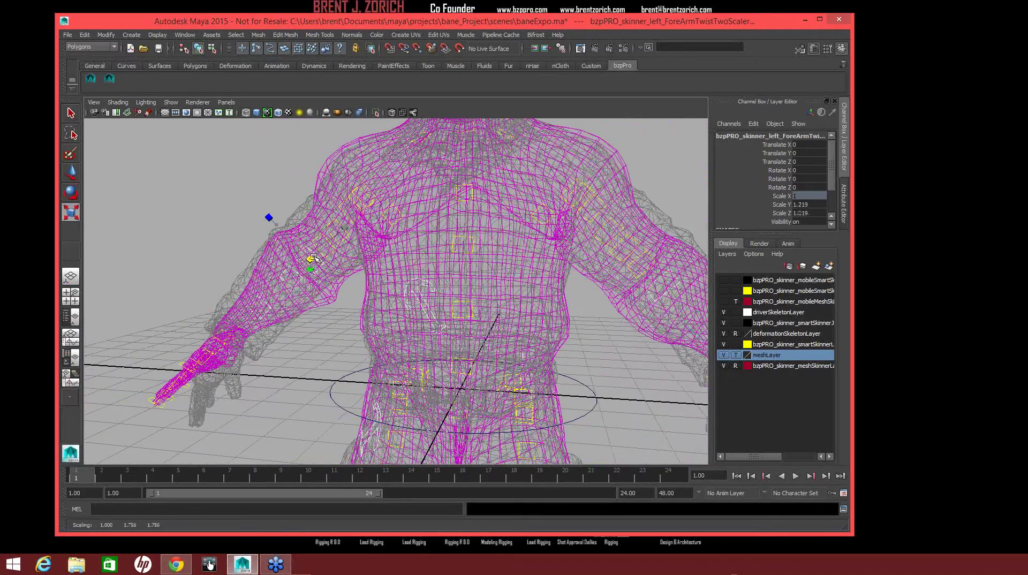
left_click(298, 328)
Shift the first forearm twist handles on both arms slightly upward to fit the mesh around the elbows.
left_click_drag(298, 328, 581, 250, "alt")
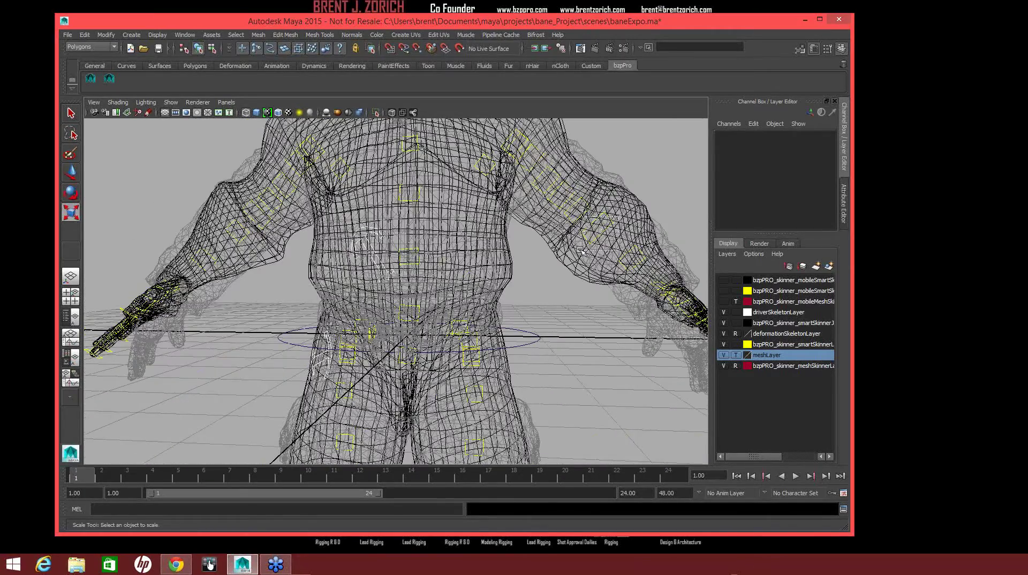
left_click(580, 250)
left_click(250, 236)
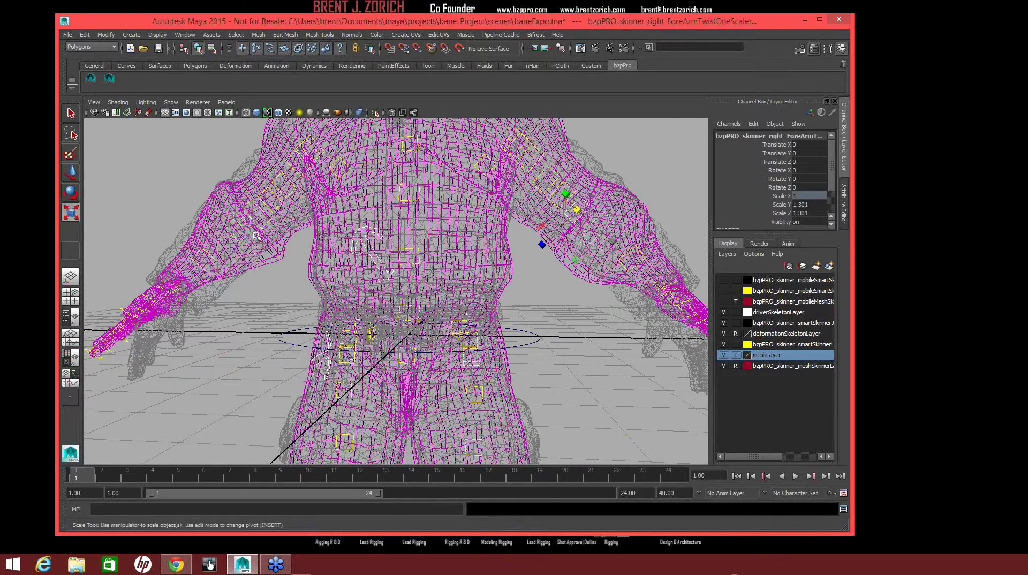
key("w")
middle_click_drag(257, 236, 257, 286)
left_click(261, 289)
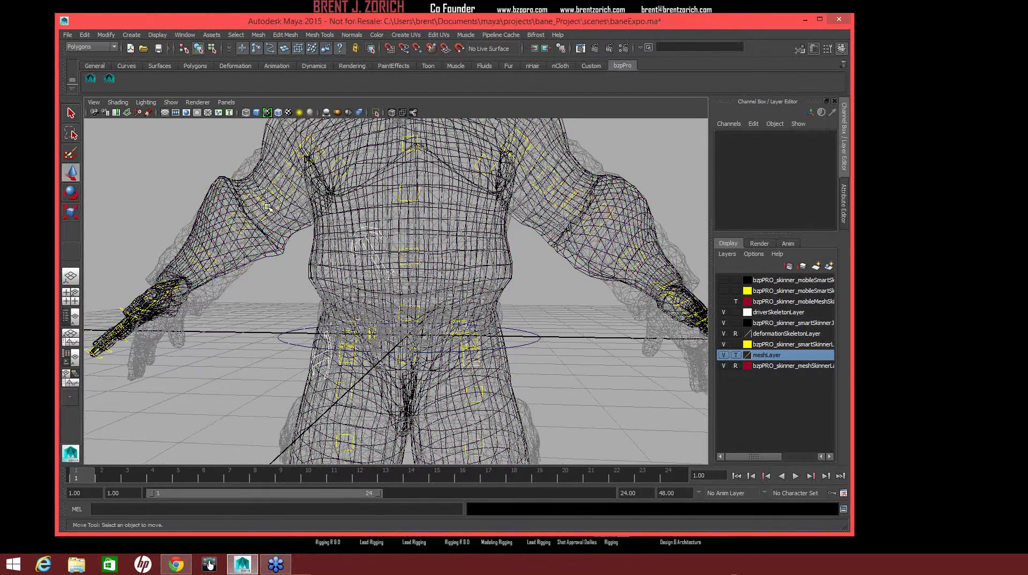
Raise the fourth arm twist handles on both arms slightly to fit the lower upper arms.
left_click(265, 203)
left_click(561, 196)
left_click(563, 152)
left_click_drag(563, 151, 553, 263)
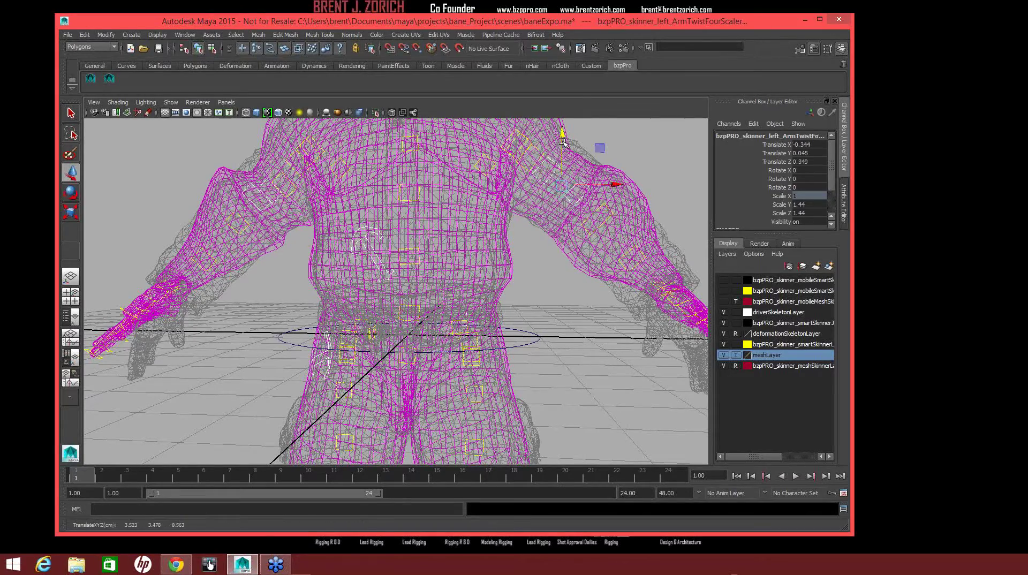
left_click(555, 259)
Move the neck base handle to fit the skinner mesh to the base of the character's neck.
right_click_drag(558, 255, 524, 241, "alt")
left_click_drag(525, 241, 450, 236, "alt")
right_click_drag(450, 236, 471, 222, "alt")
left_click_drag(471, 222, 404, 222, "alt")
left_click(404, 222)
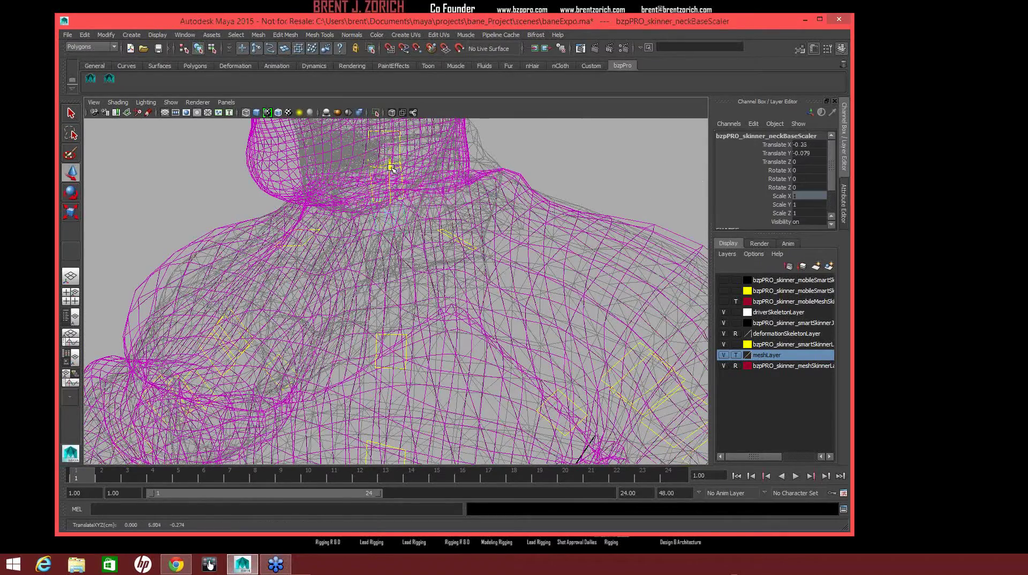
left_click_drag(452, 210, 484, 254, "alt")
left_click(509, 206)
Select the neck end handle and try to scale it to widen the neck.
left_click(483, 247)
left_click_drag(552, 281, 565, 244, "alt")
left_click(566, 240)
left_click(567, 238)
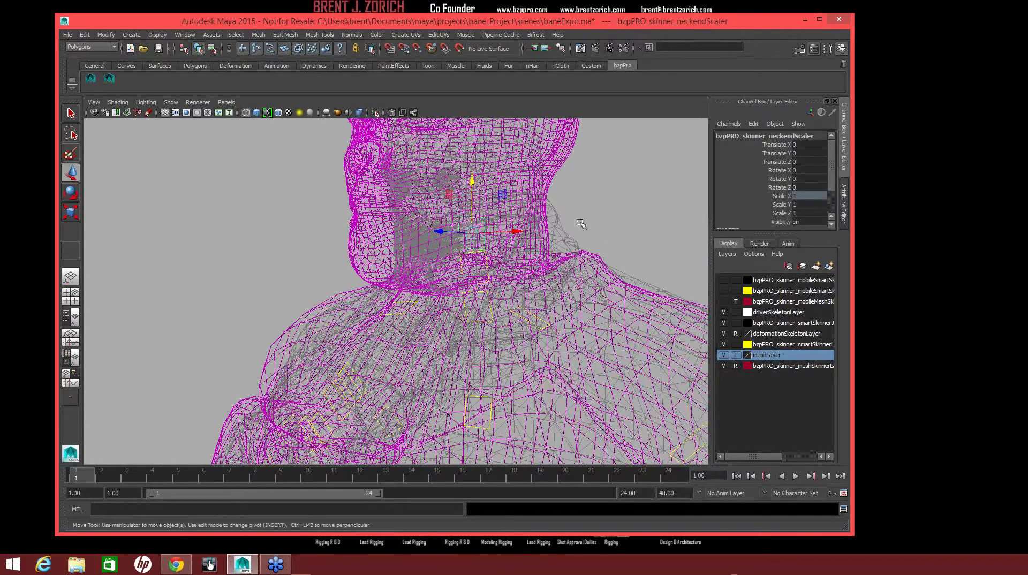
key("r")
left_click(472, 234)
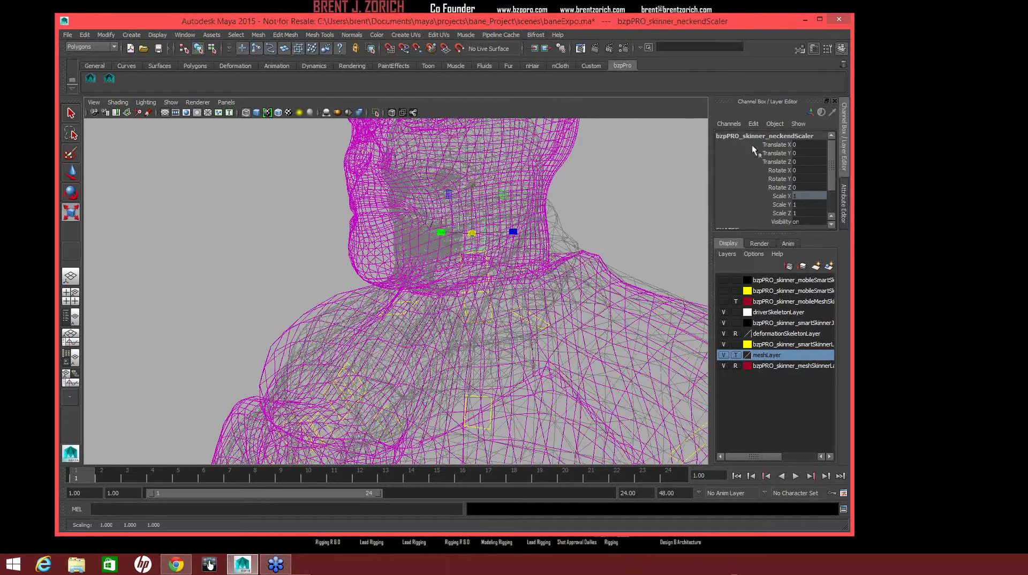
Turn off the minimum and maximum scale limits in X, Y and Z for the neck end handle.
left_click(813, 48)
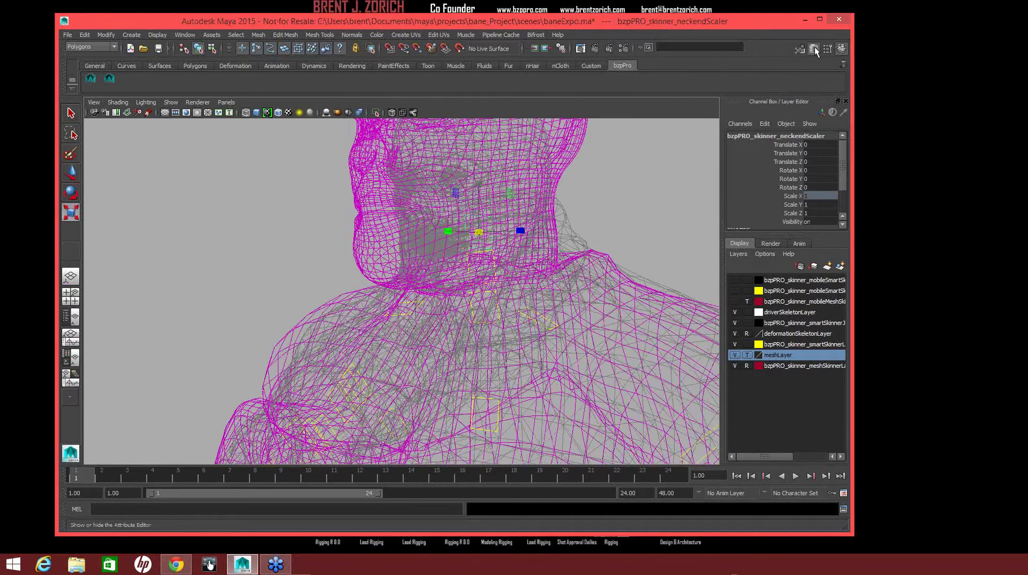
left_click(814, 48)
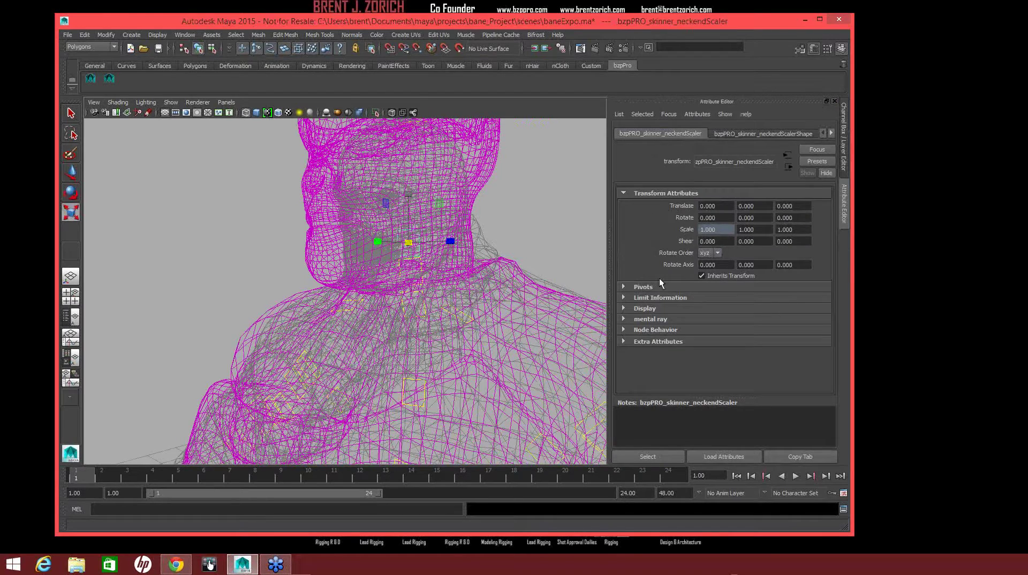
left_click(624, 297)
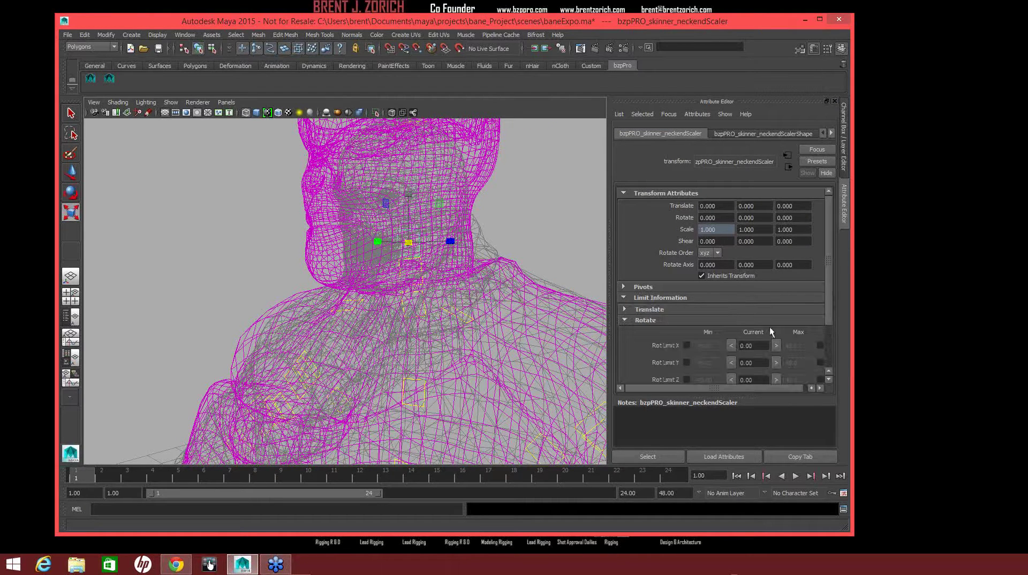
scroll(819, 355, "down", 3)
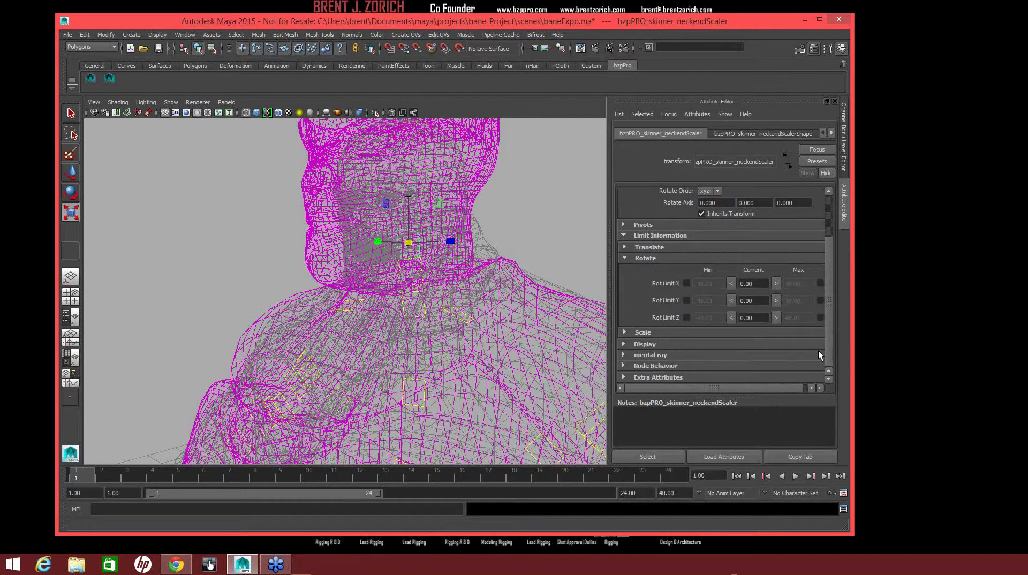
left_click(624, 333)
scroll(803, 321, "down", 3)
left_click(687, 294)
left_click(686, 310)
left_click(687, 328)
left_click(820, 294)
left_click(820, 311)
left_click(820, 328)
scroll(443, 305, "up", 2)
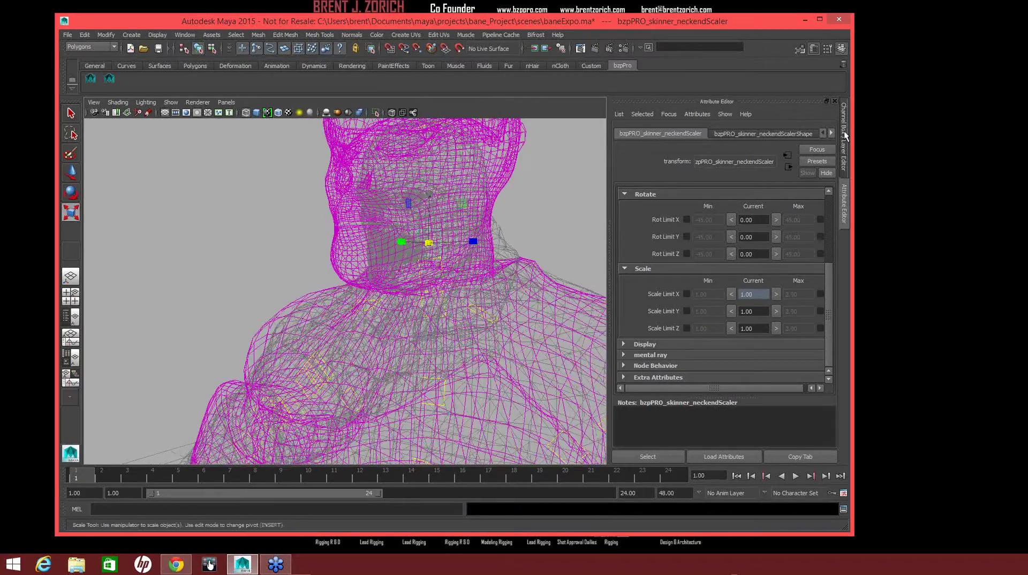
key("ctrl+a")
Move the head handle to about -0.178 in Y and 0.03 in Z to fit the top of the character's head.
middle_click_drag(531, 233, 559, 221, "alt")
left_click_drag(559, 222, 544, 248)
middle_click_drag(544, 248, 507, 247, "alt")
left_click_drag(507, 246, 368, 200)
right_click_drag(367, 200, 470, 248, "alt")
left_click(470, 248)
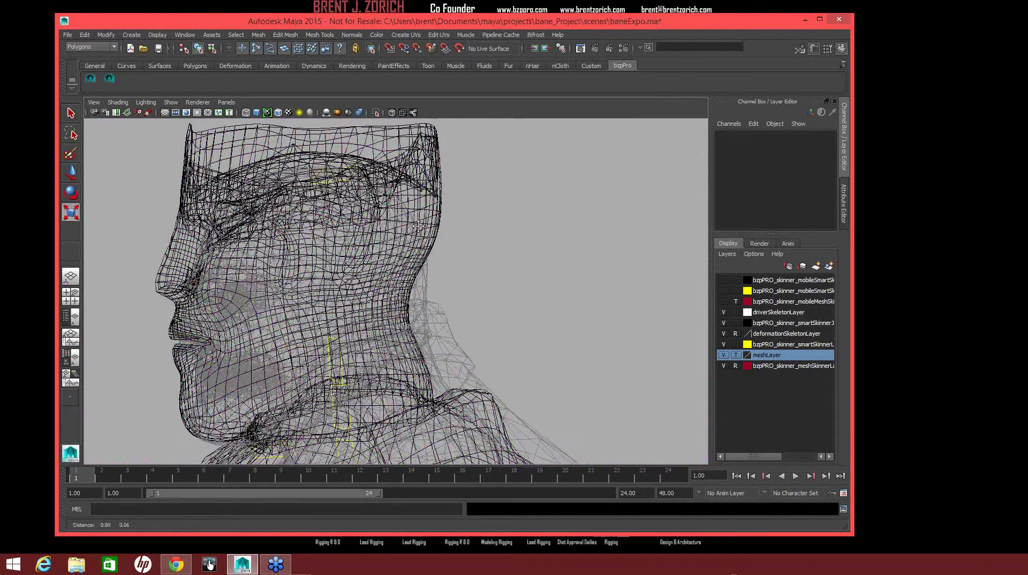
left_click_drag(469, 248, 357, 178, "alt")
left_click(357, 179)
key("w")
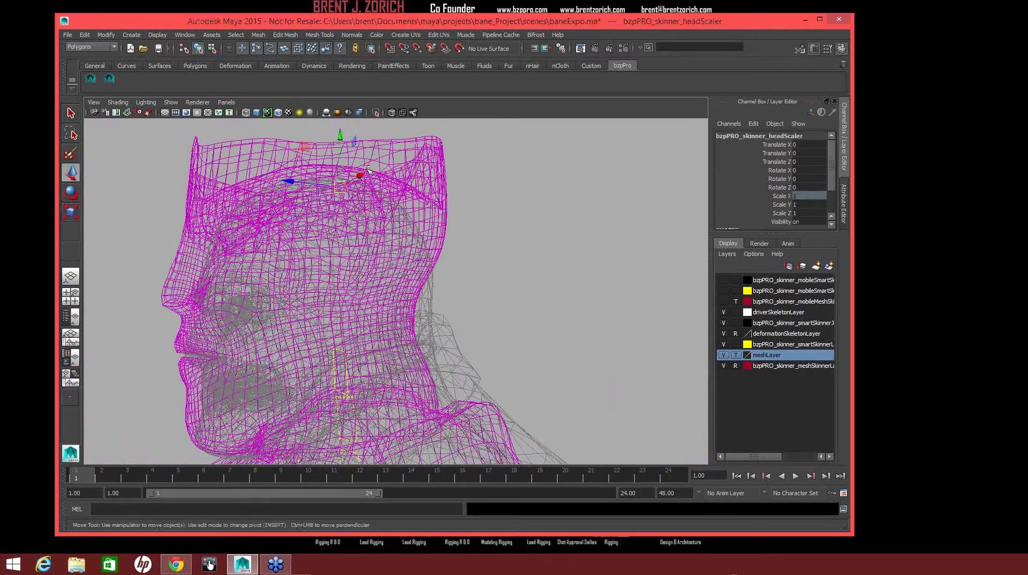
left_click_drag(340, 134, 340, 137)
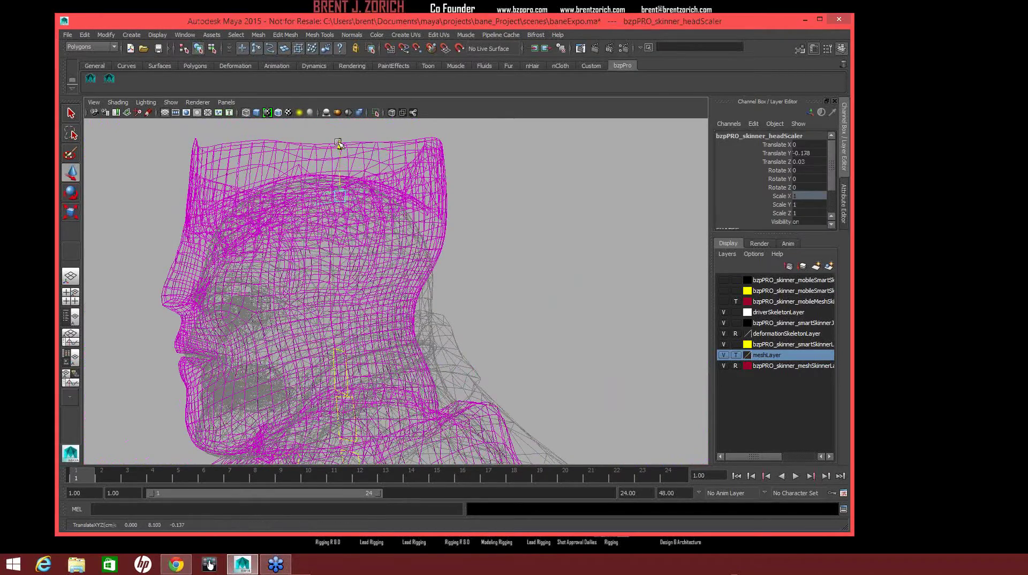
Scale the neck end handle to 0.87 in Y and move it to -0.342 in Y to cover the back of the neck.
left_click(503, 240)
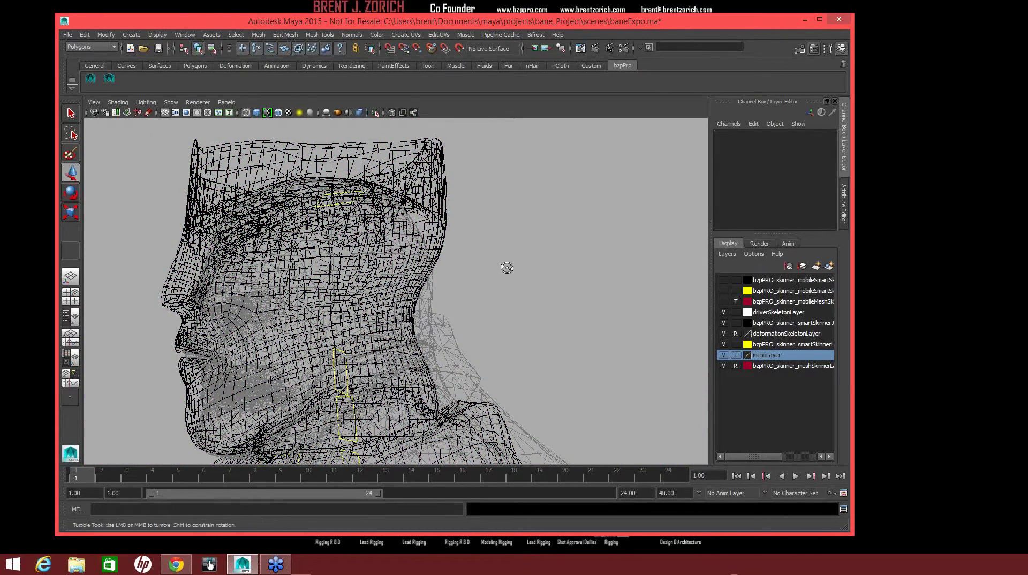
middle_click_drag(507, 268, 507, 266, "alt")
left_click(341, 322)
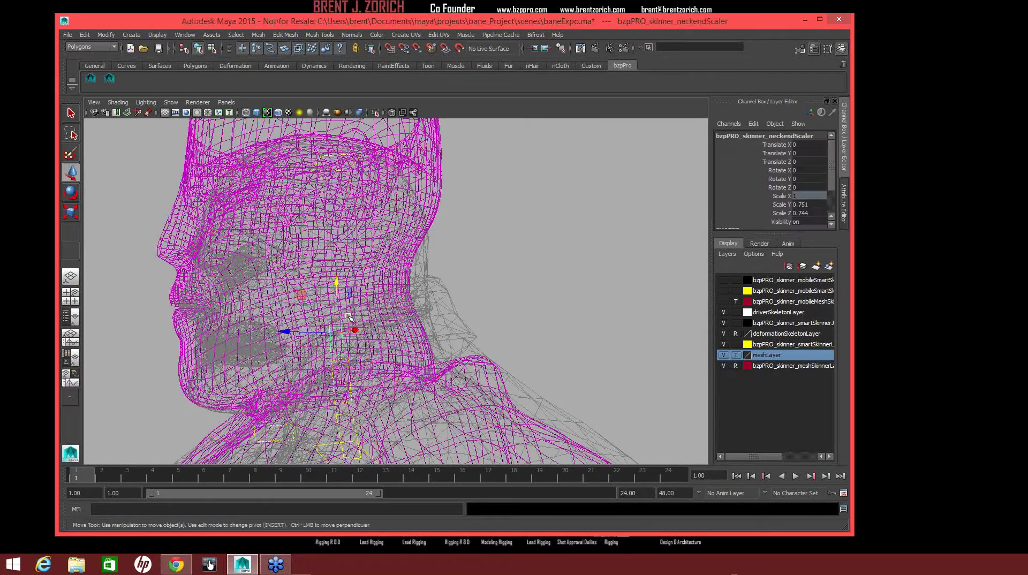
key("r")
left_click_drag(289, 332, 300, 332)
key("w")
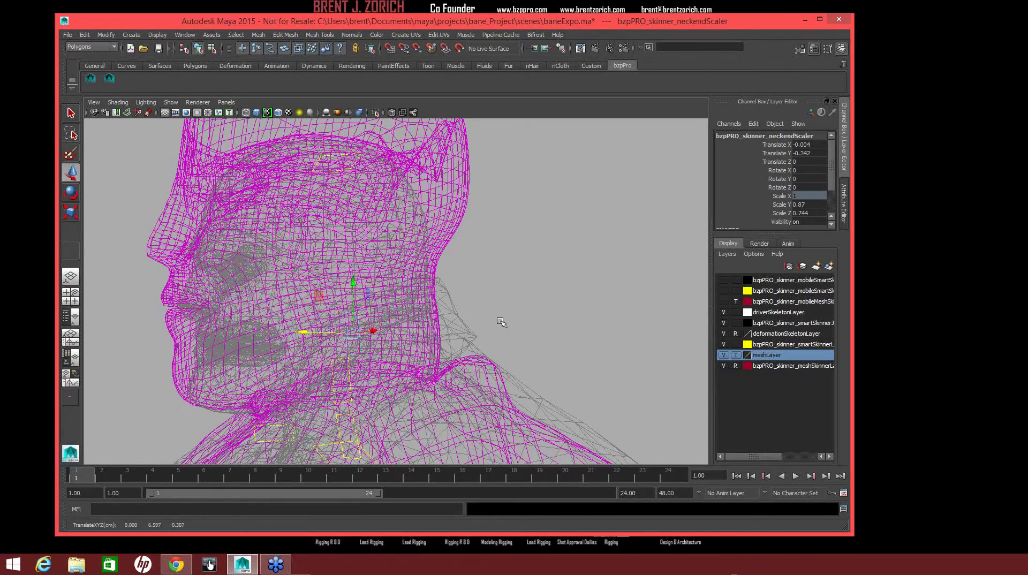
left_click(550, 292)
Scale the skinner mesh's hand handles to 1.368 in Y and Z to enclose the character's wrists.
right_click_drag(550, 291, 524, 270, "alt")
middle_click_drag(524, 271, 532, 229, "alt")
right_click_drag(532, 230, 513, 230, "alt")
middle_click_drag(514, 231, 514, 204, "alt")
right_click_drag(514, 203, 543, 252, "alt")
left_click_drag(543, 252, 594, 300, "alt")
middle_click_drag(594, 300, 518, 239, "alt")
left_click(406, 192)
left_click_drag(518, 239, 328, 278, "alt")
left_click(330, 275)
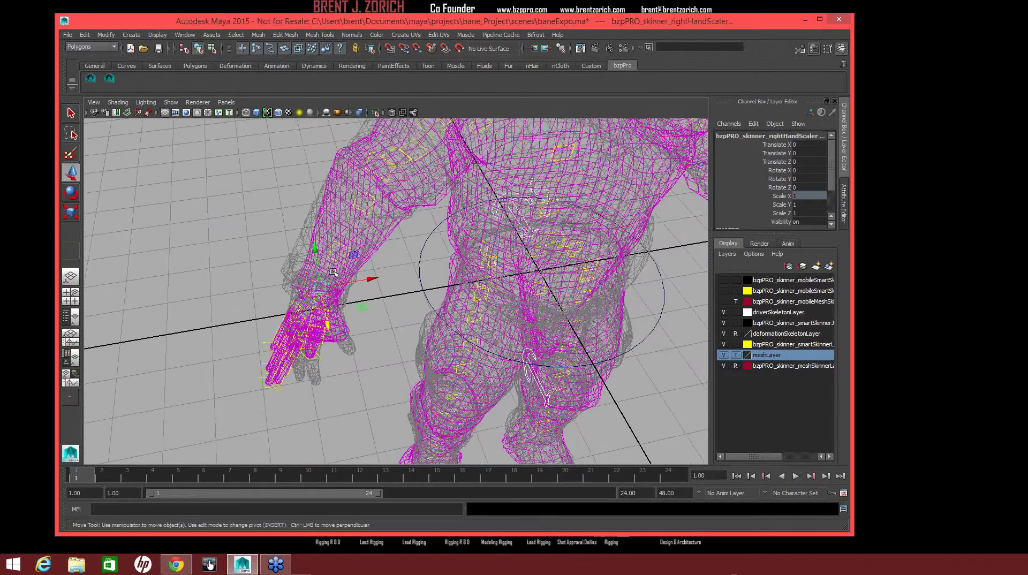
key("r")
left_click_drag(490, 266, 667, 289, "alt")
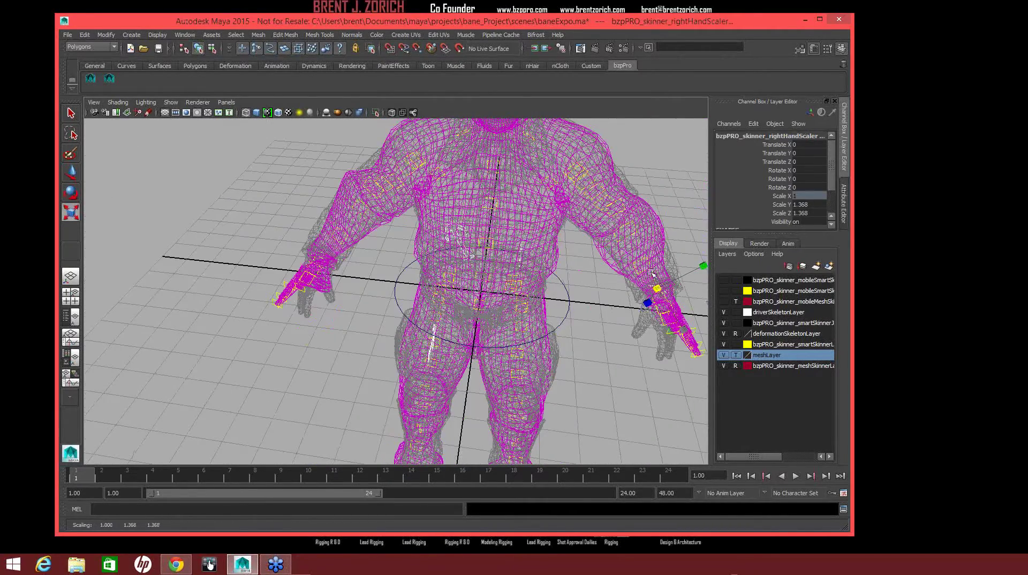
Enlarge the second twist handles of both forearms in Y and Z so the skinner mesh encloses the sleeves.
left_click(650, 269)
left_click(346, 240)
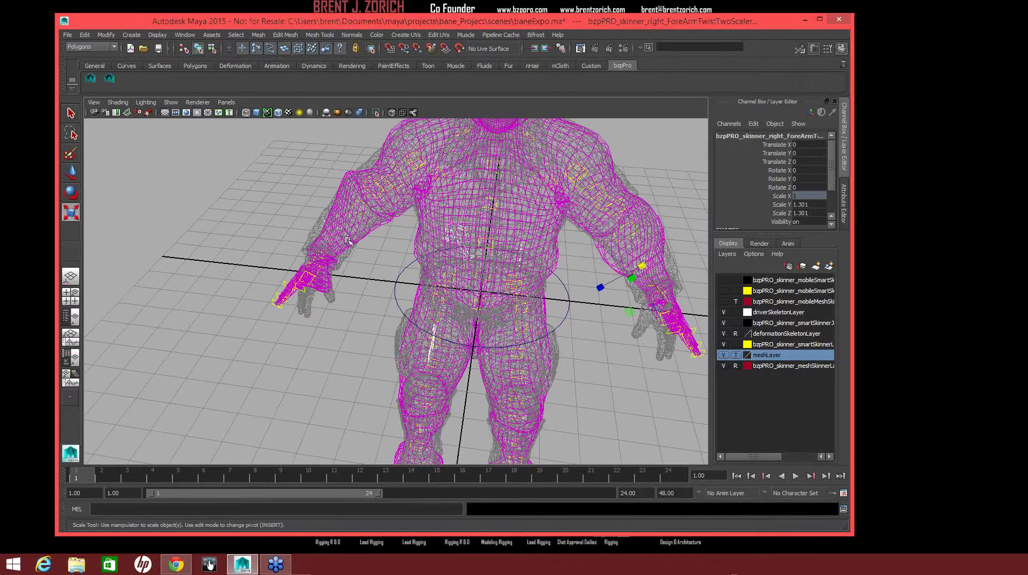
mouse_move(644, 265)
left_mouse_down()
mouse_move(653, 262)
mouse_move(637, 278)
left_mouse_up()
left_click(594, 338)
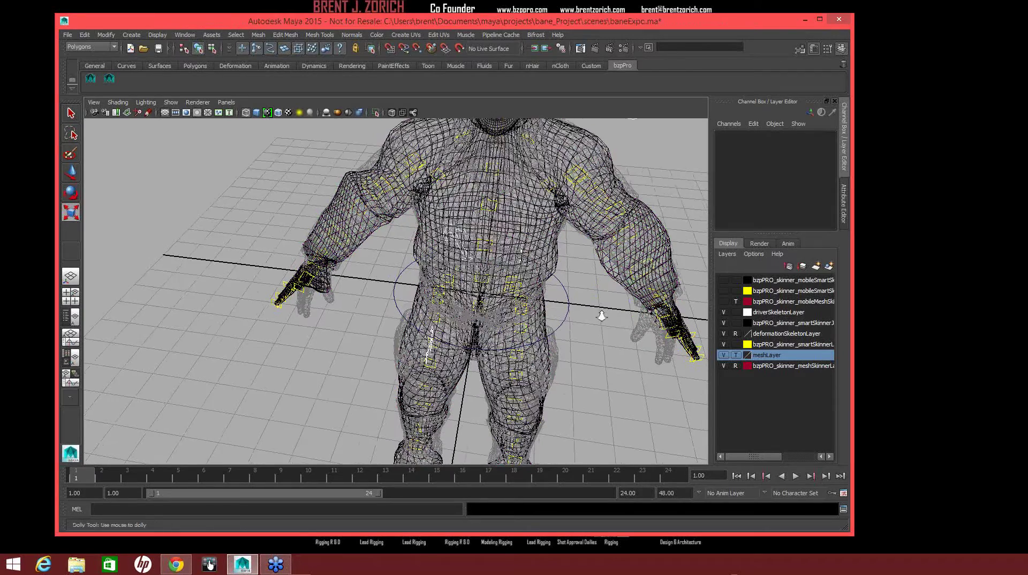
Make the mesh layer selectable again and copy the skin weights onto the character mesh with Smart Skinner.
scroll(608, 315, "down", 3)
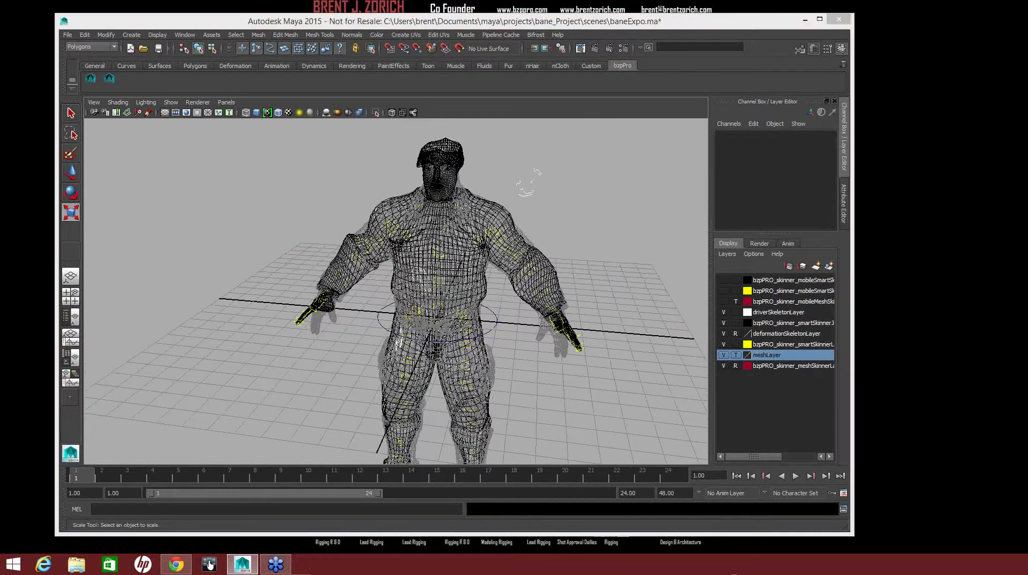
left_click_drag(833, 6, 268, 41)
middle_click_drag(523, 330, 567, 316, "alt")
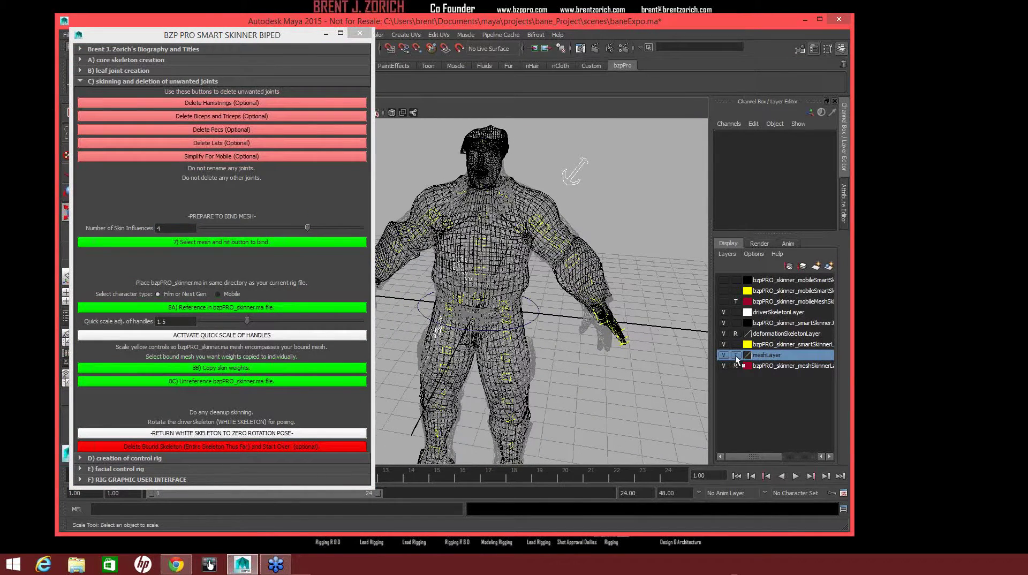
left_click(736, 356)
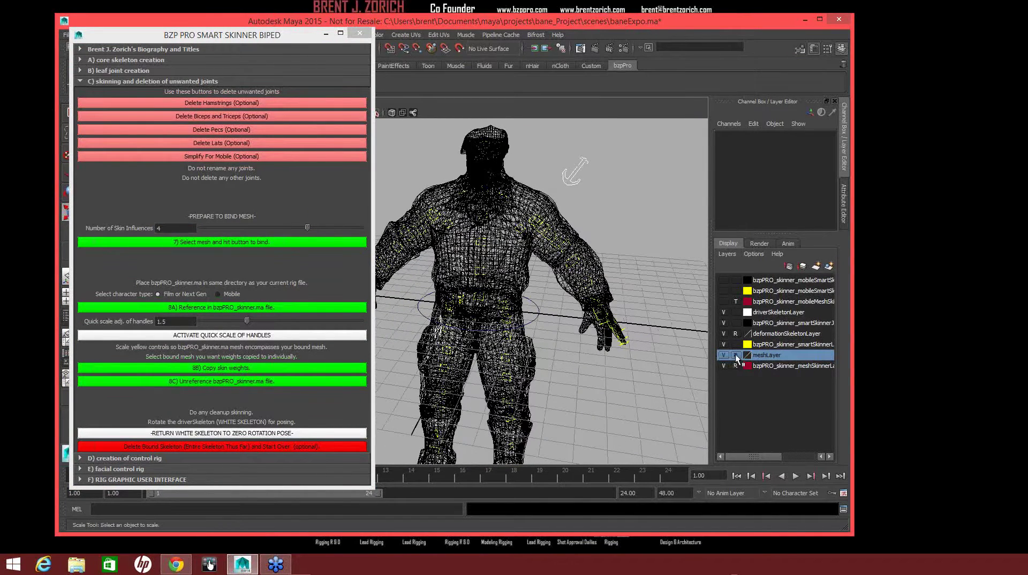
left_click(547, 203)
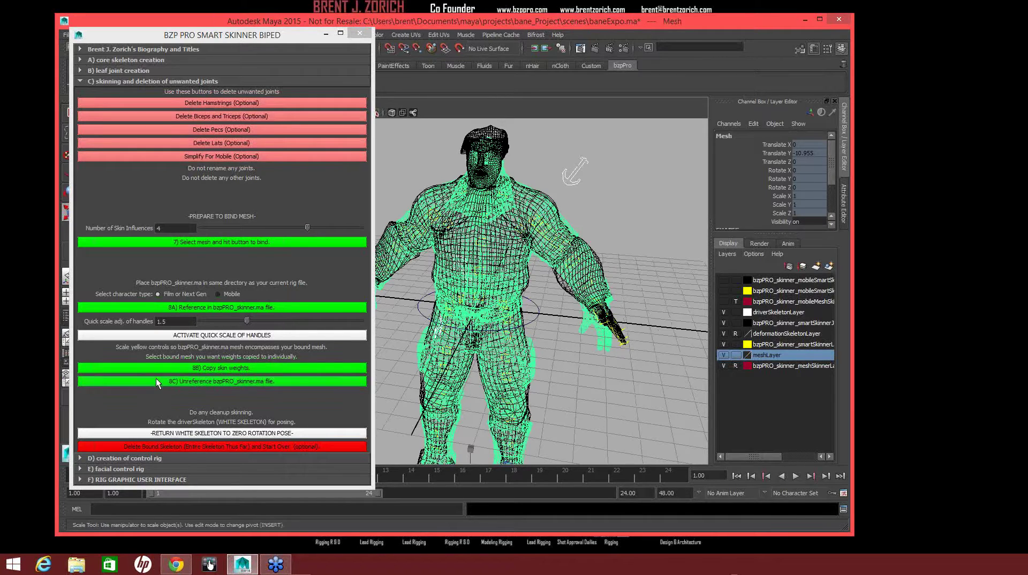
left_click(190, 368)
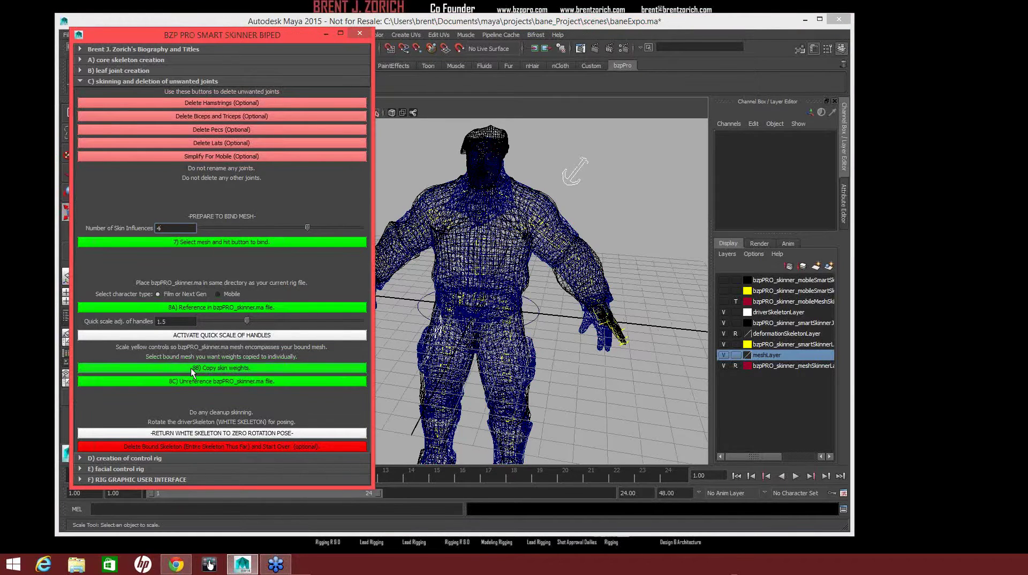
Hide the skinner mesh layer and turn on the display of joints in the viewport.
left_click(724, 366)
left_click_drag(270, 41, 1027, 171)
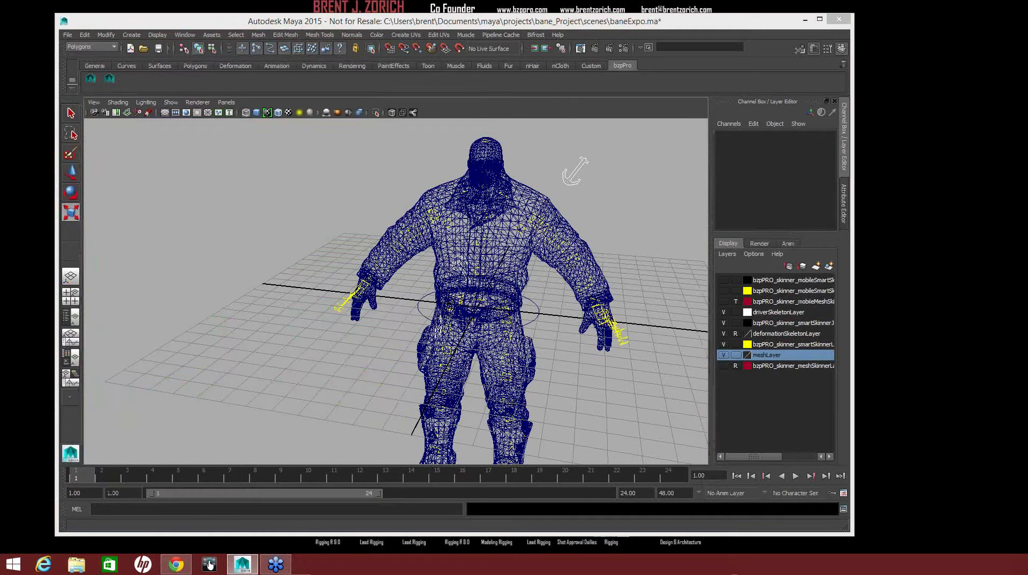
left_click(170, 103)
left_click(191, 255)
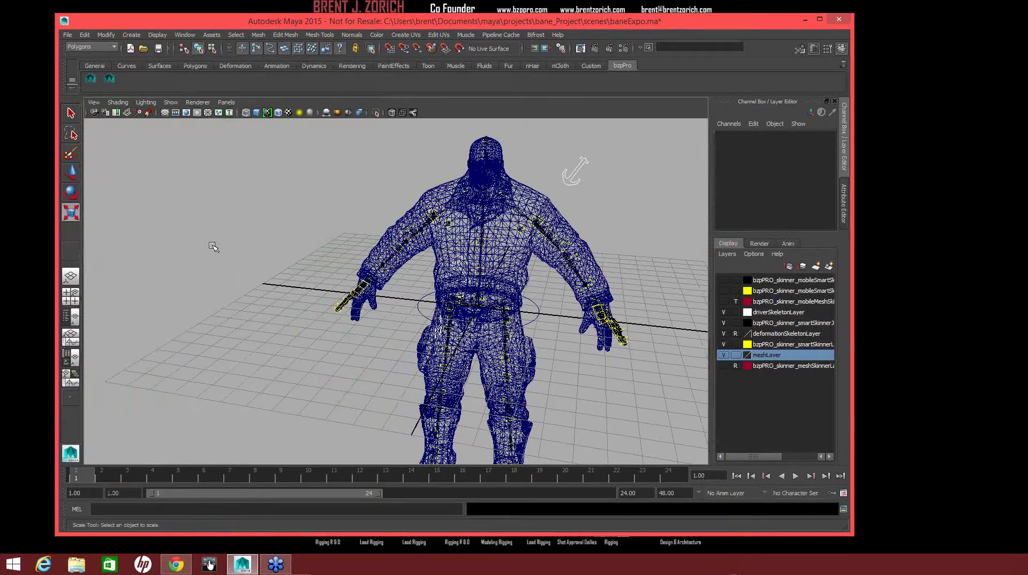
Test-rotate the LeftArm joint to check the shoulder deformation and undo the rotation.
left_click_drag(295, 245, 369, 274, "alt")
right_click_drag(367, 274, 491, 245, "alt")
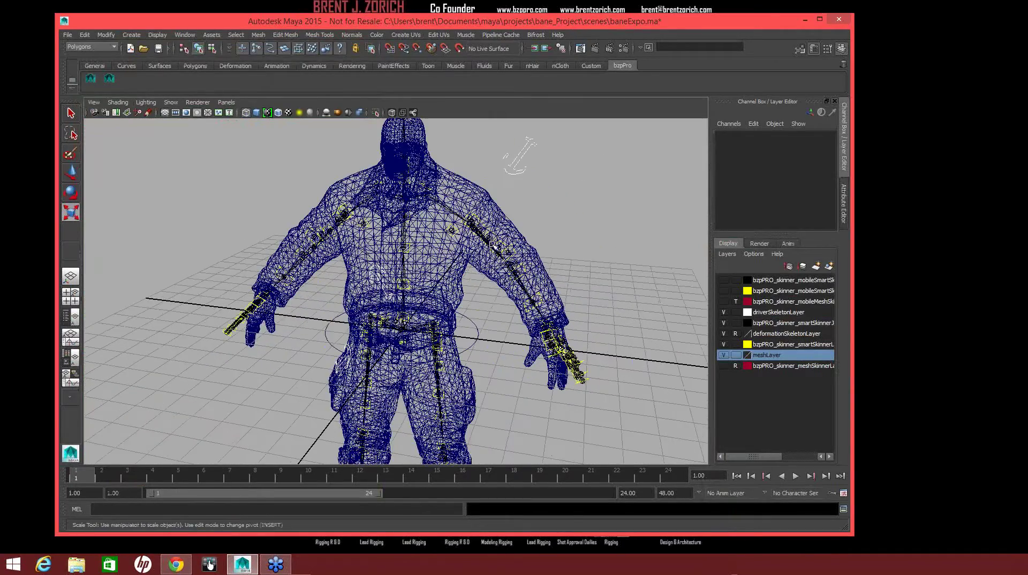
left_click(492, 245)
key("e")
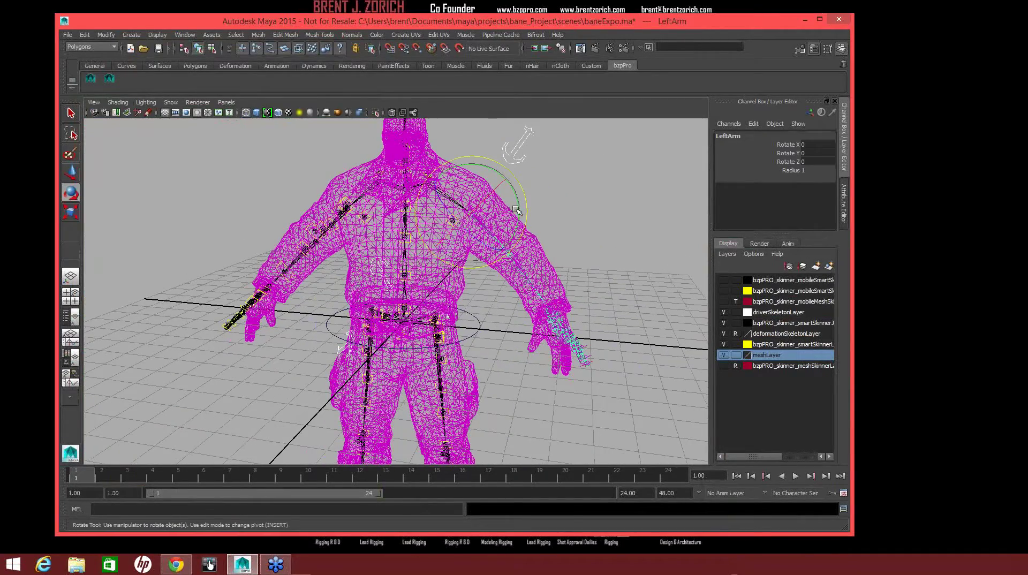
mouse_move(519, 205)
left_mouse_down()
mouse_move(505, 213)
mouse_move(520, 199)
mouse_move(516, 208)
left_mouse_up()
key("ctrl+z")
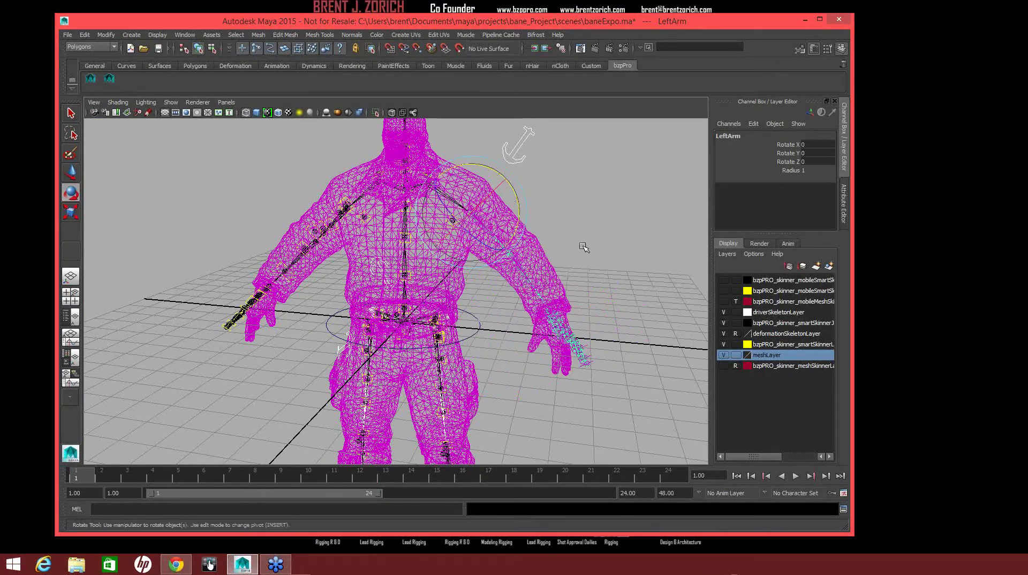
Test-rotate the left leg's driver joints from two viewing angles and undo each rotation.
left_click(578, 256)
left_click_drag(566, 279, 460, 406, "alt")
left_click(467, 397)
middle_click_drag(495, 373, 488, 266, "alt")
mouse_move(434, 283)
left_mouse_down()
mouse_move(409, 266)
mouse_move(428, 279)
left_mouse_up()
key("ctrl+z")
left_click(589, 343)
left_click_drag(509, 321, 425, 311, "alt")
left_click(432, 298)
left_click_drag(387, 281, 392, 310)
key("ctrl+z")
key("ctrl+z")
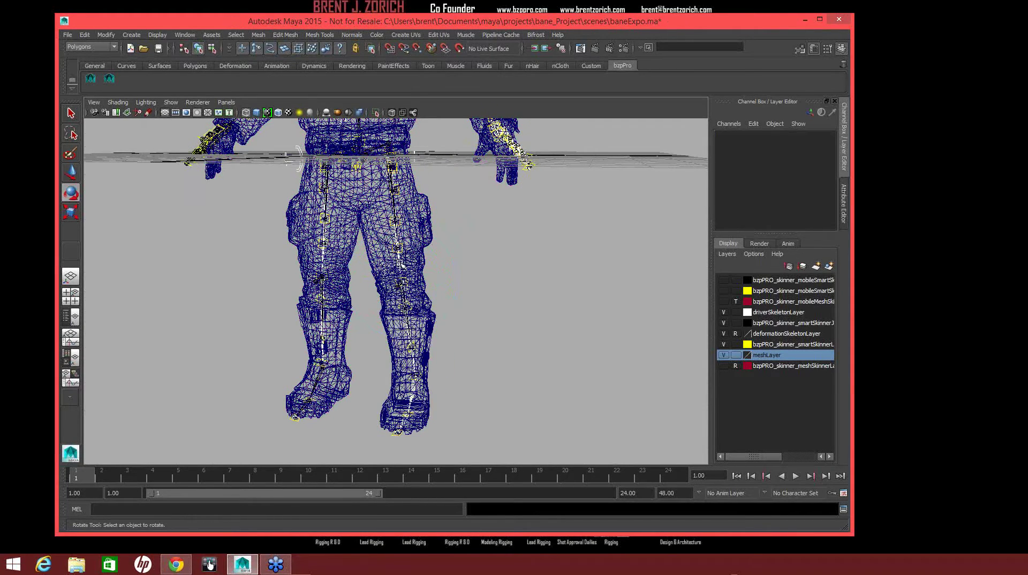
Test-rotate the left upper leg joint, undo it, and try rotating the LeftFoot joint.
left_click(399, 262)
left_click_drag(375, 189, 367, 155)
key("ctrl+z")
key("ctrl+z")
left_click(416, 396)
left_click_drag(416, 396, 413, 402)
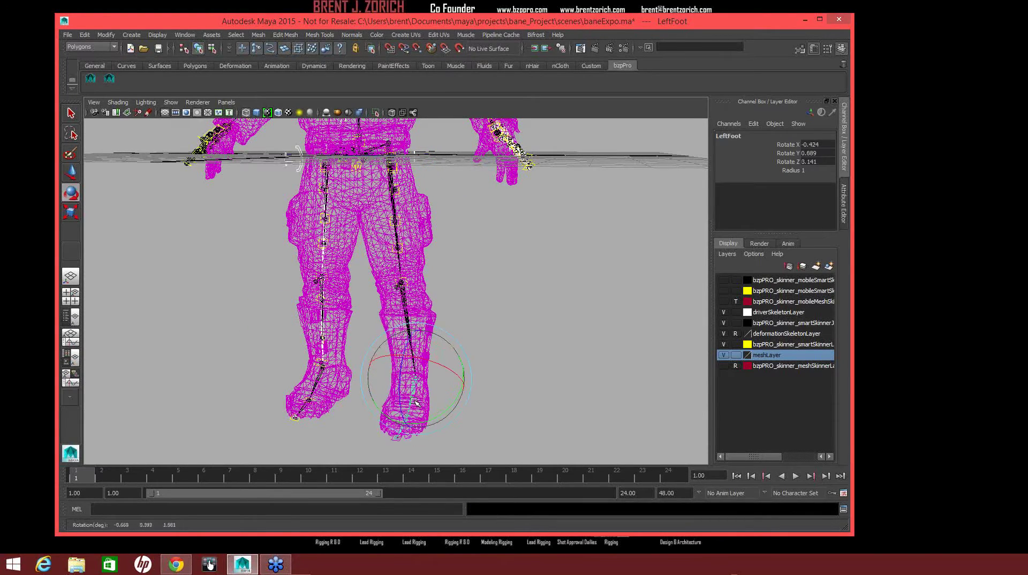
left_click(516, 362)
Test-rotate Spine1 and the spine joint above it to check the torso deformation, undoing the rotations.
left_click_drag(516, 362, 466, 364, "alt")
scroll(461, 353, "up", 5)
left_click(381, 313)
left_click_drag(396, 304, 382, 297)
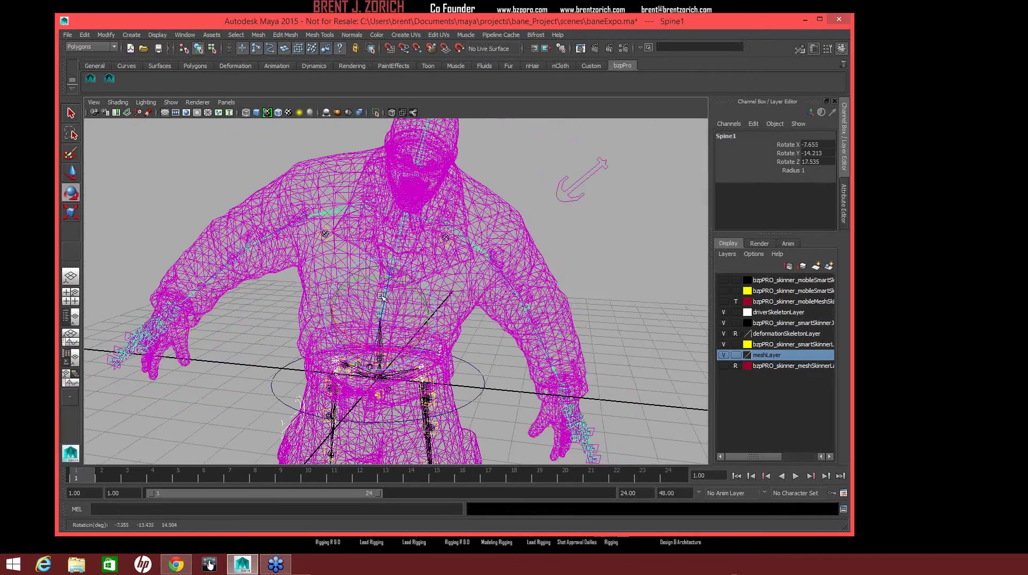
key("ctrl+z")
key("ctrl+z")
key("ctrl+z")
key("ctrl+z")
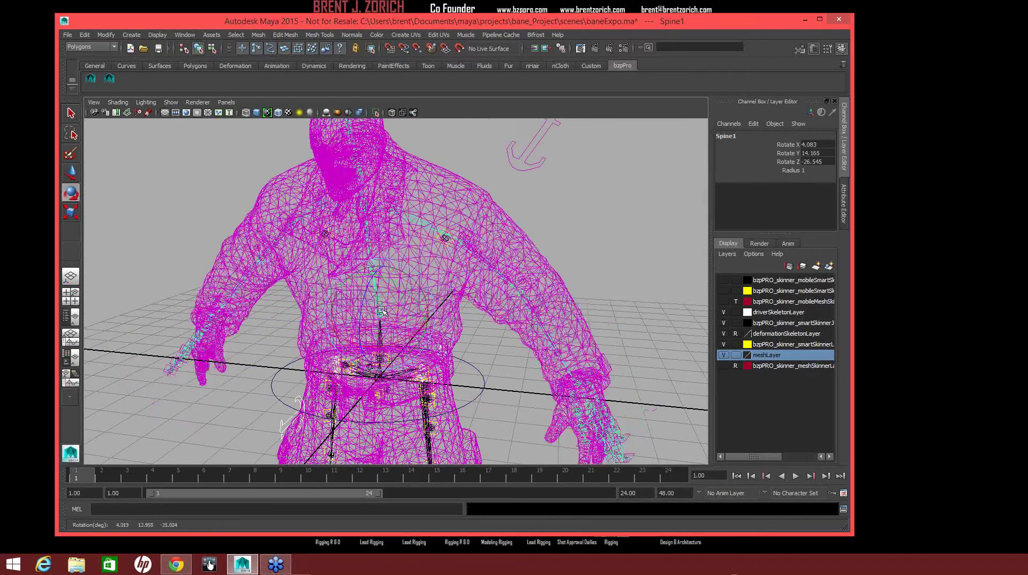
left_click(378, 263)
mouse_move(381, 257)
left_mouse_down()
mouse_move(394, 265)
mouse_move(387, 260)
left_mouse_up()
key("ctrl+z")
left_click(513, 338)
Unreference the bzpPRO_skinner.ma file and set the mesh layer's display type to Reference.
right_click_drag(513, 338, 412, 300, "alt")
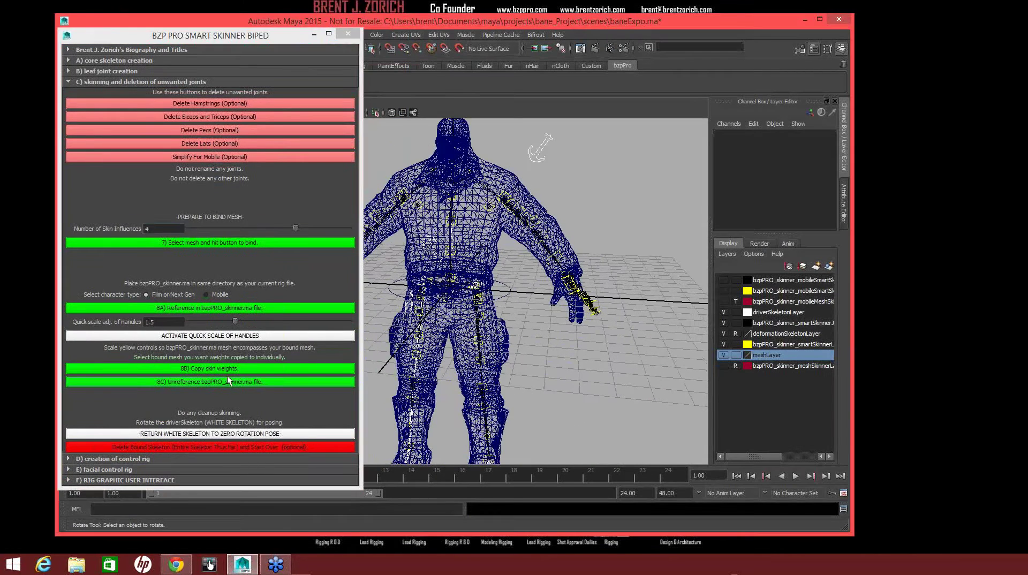
left_click(723, 365)
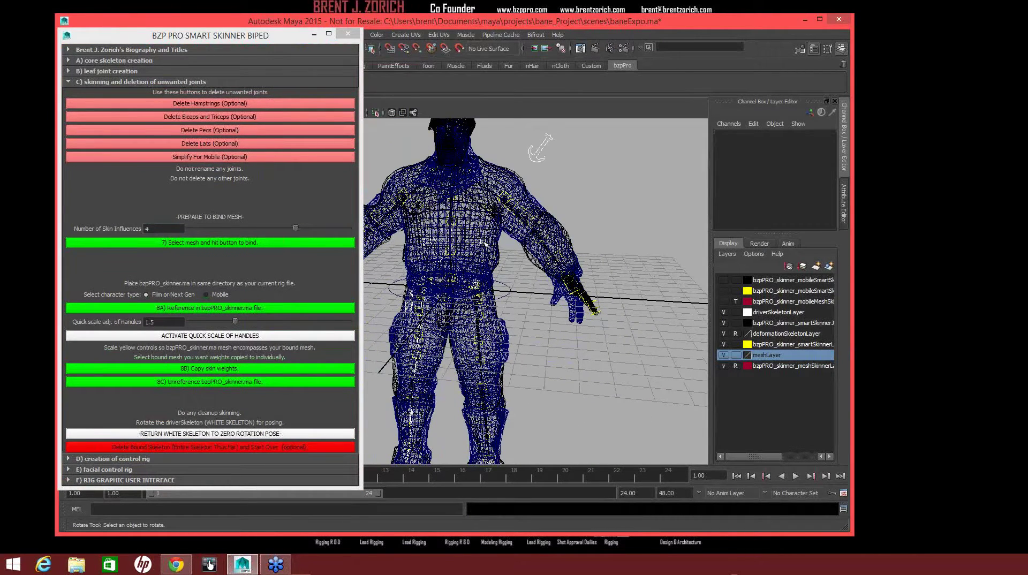
left_click(210, 381)
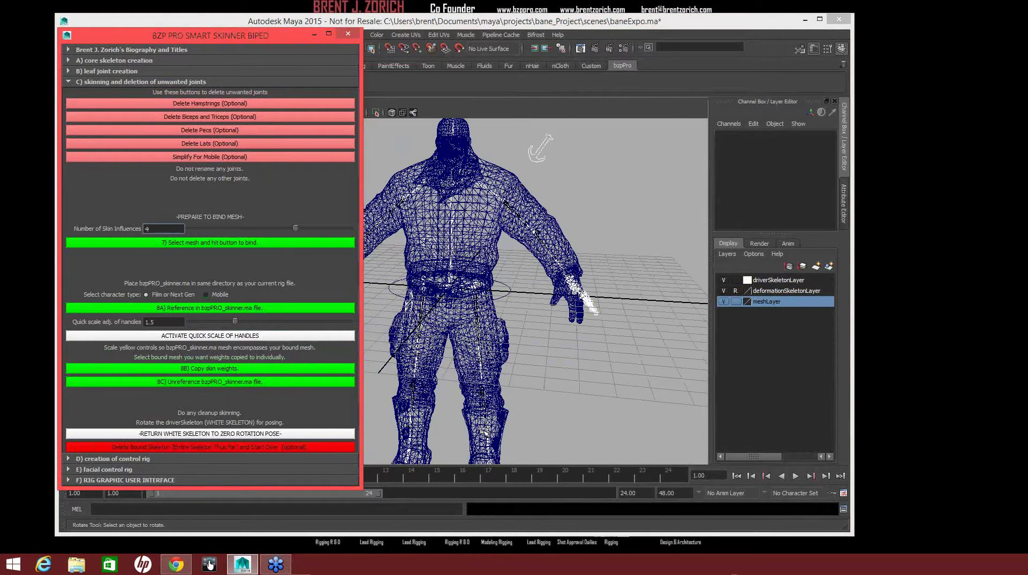
left_click(737, 300)
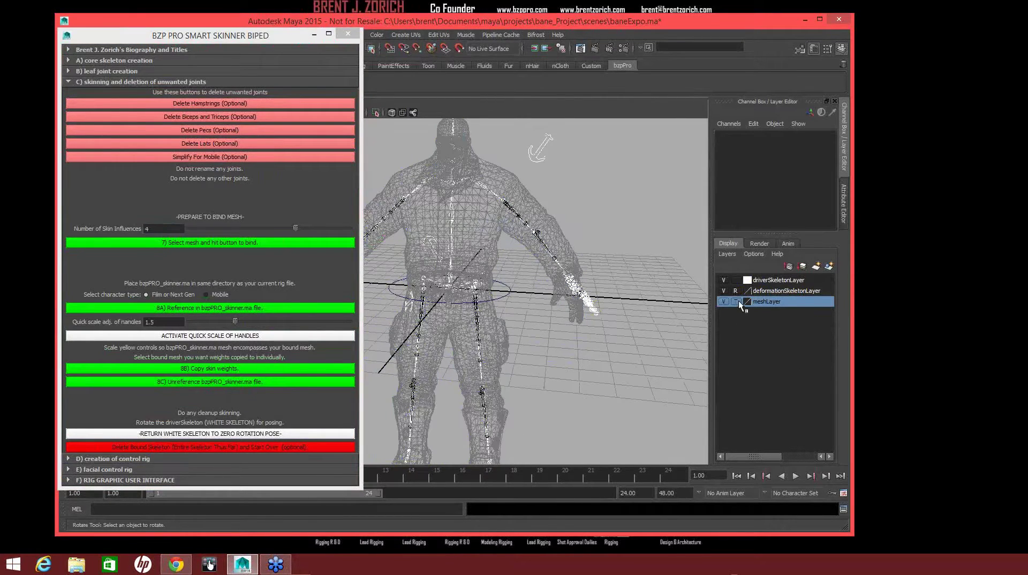
left_click(737, 300)
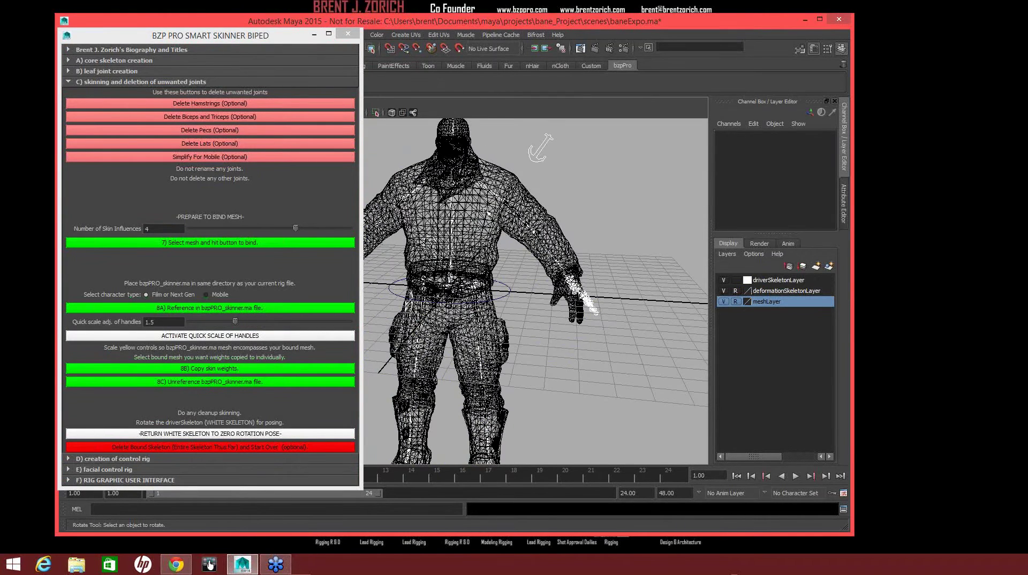
Create the control rig with Smart Skinner and set the mesh layer's display type to Template.
left_click(131, 81)
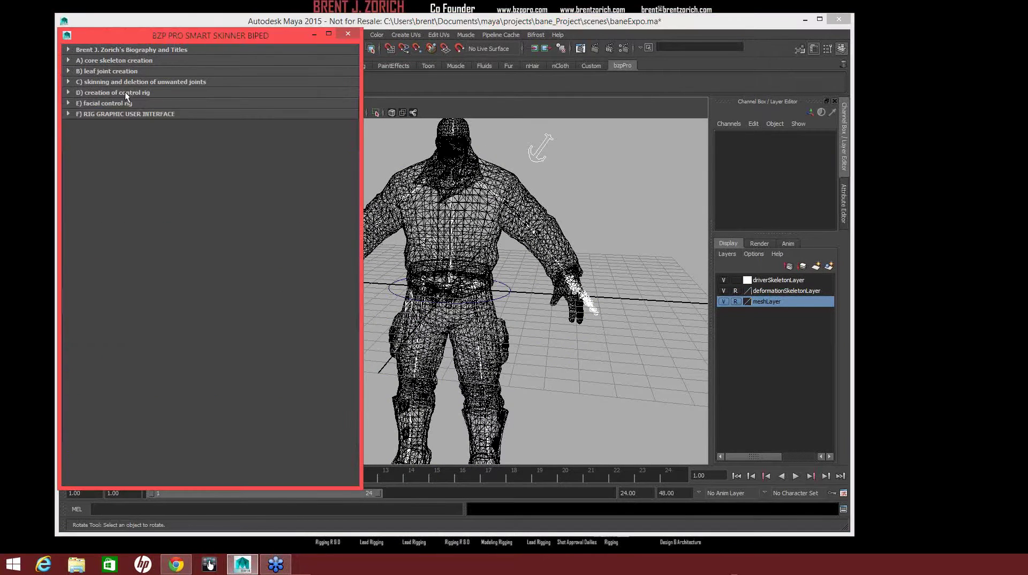
left_click(123, 92)
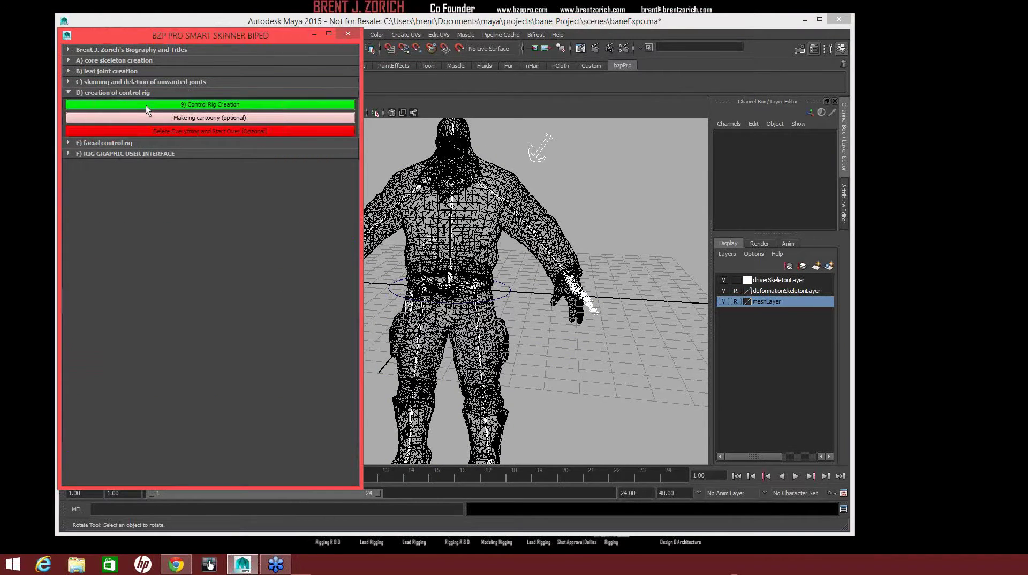
left_click(145, 105)
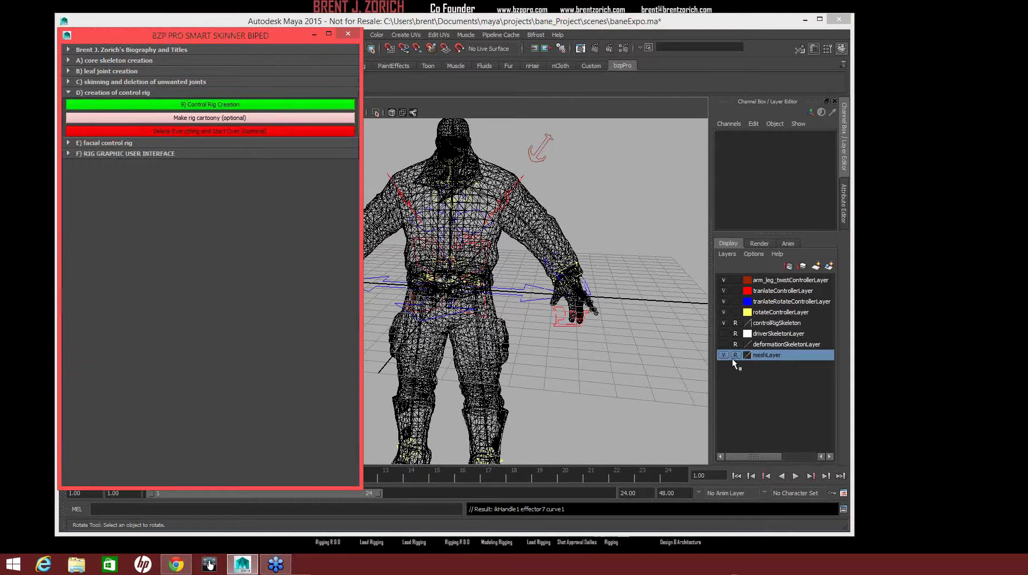
left_click(735, 355)
left_click(735, 355)
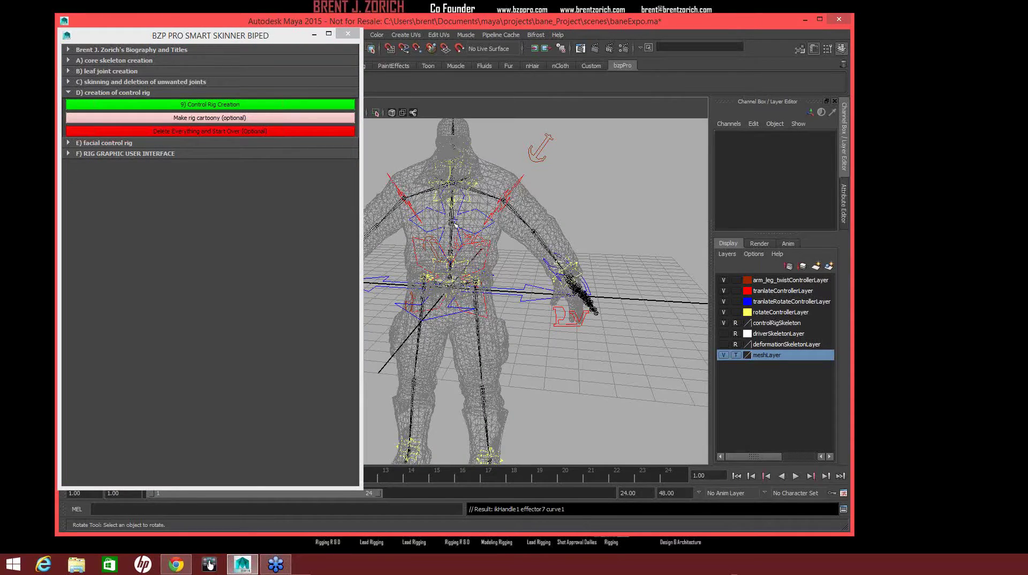
Make the rig cartoony and create the default facial control GUI.
left_click(225, 118)
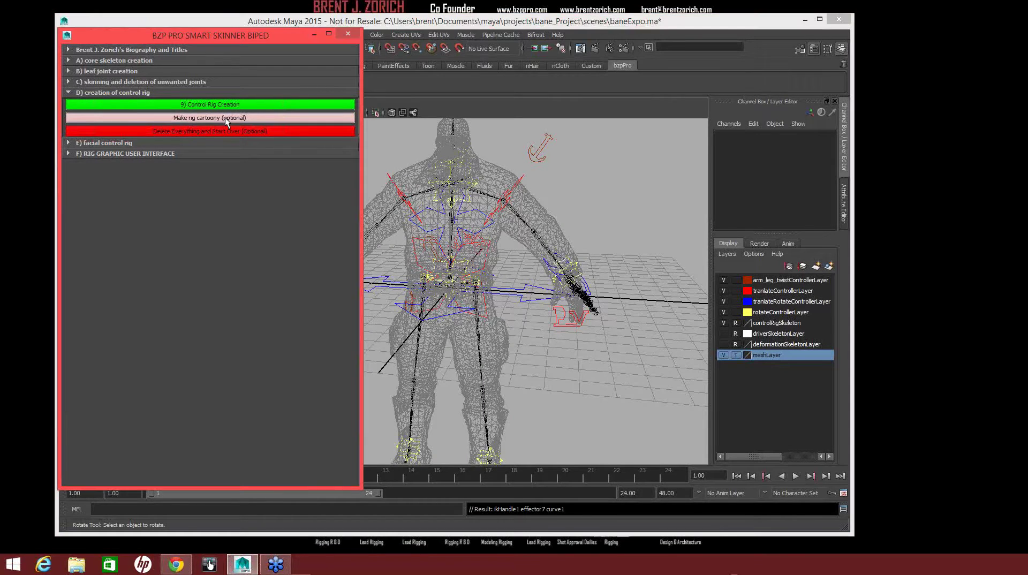
left_click(184, 141)
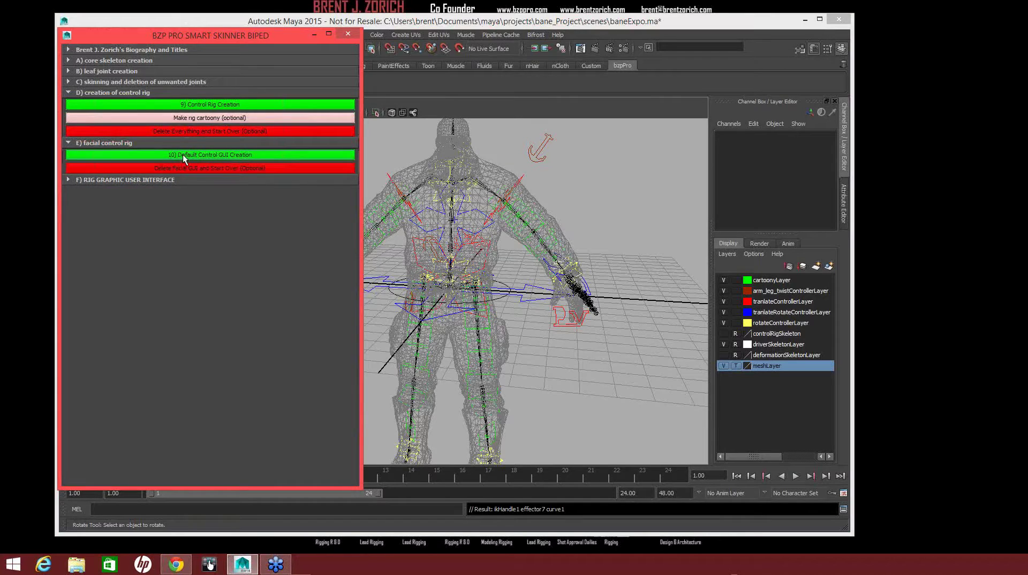
left_click(182, 154)
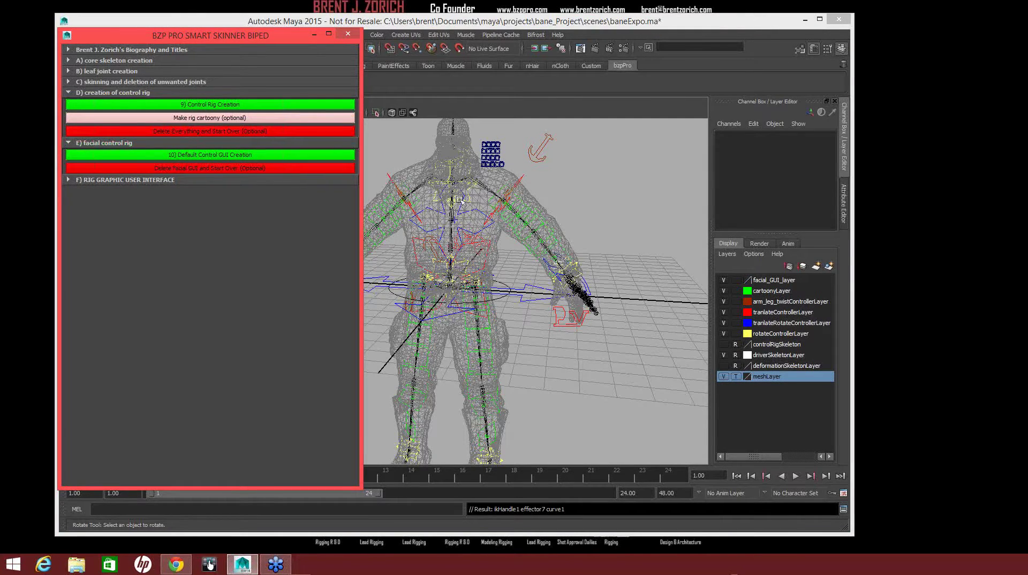
Close the BZP PRO Smart Skinner Biped window with the whole rigged character in view.
right_click_drag(580, 320, 530, 290, "alt")
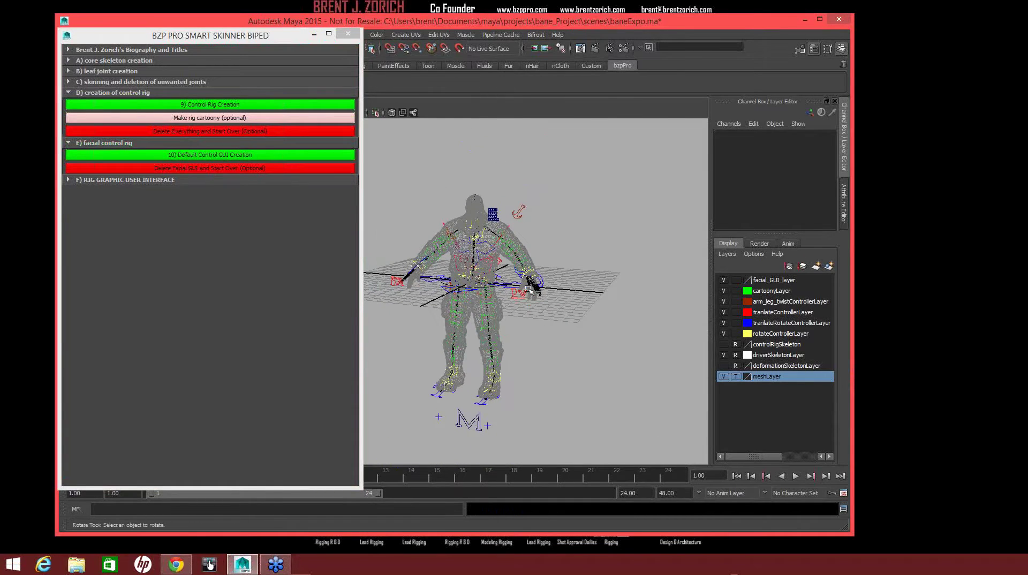
left_click(213, 39)
left_click(348, 33)
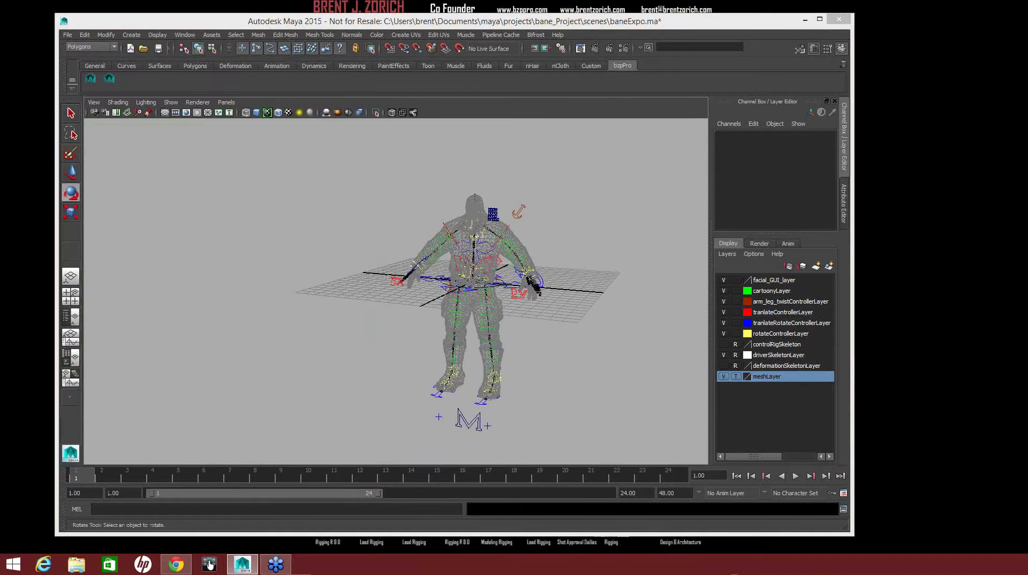
Try moving the left hand control to test the arm, and undo the move.
scroll(576, 364, "up", 5)
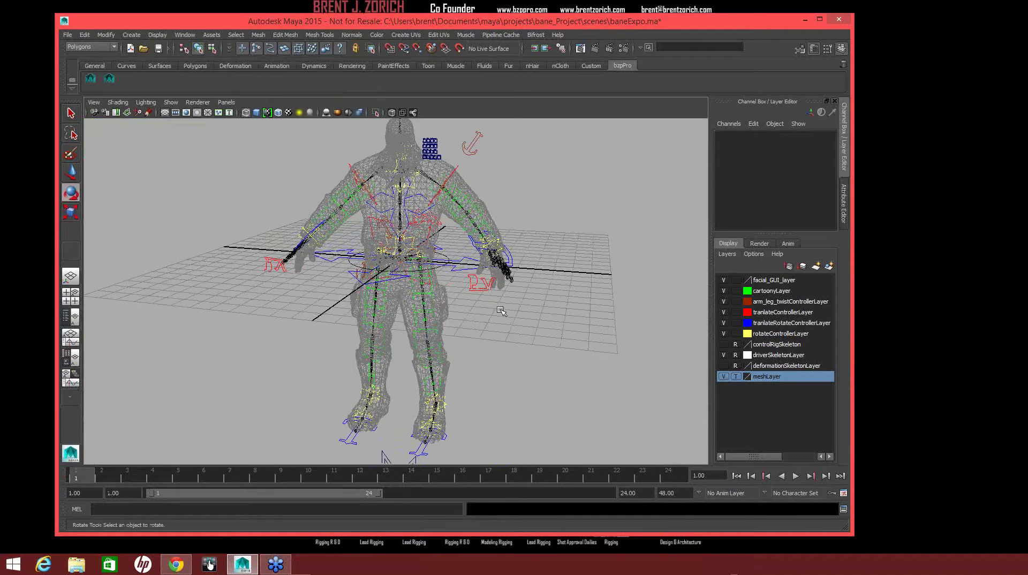
scroll(535, 342, "down", 3)
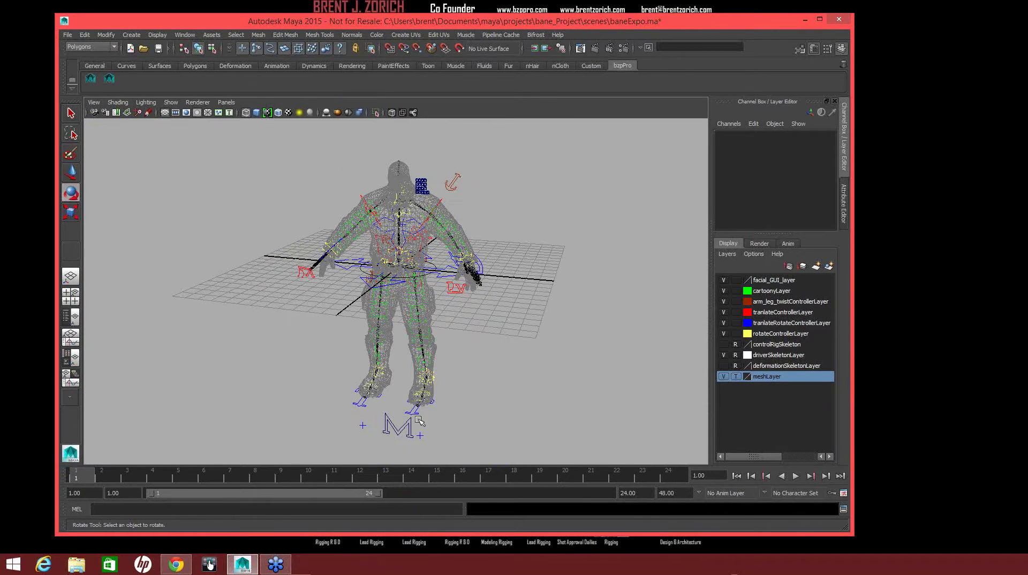
left_click(417, 412)
key("w")
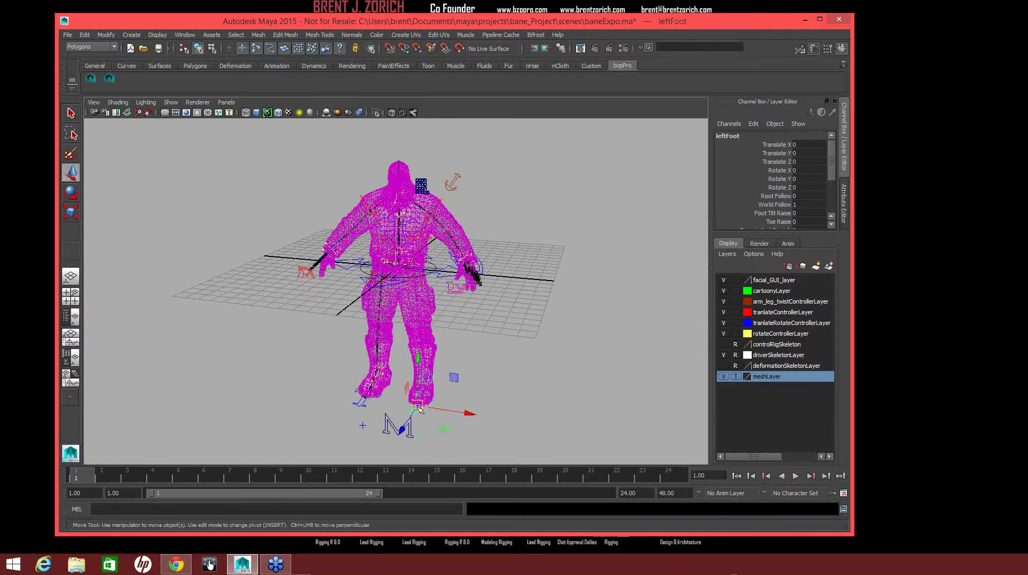
left_click(477, 367)
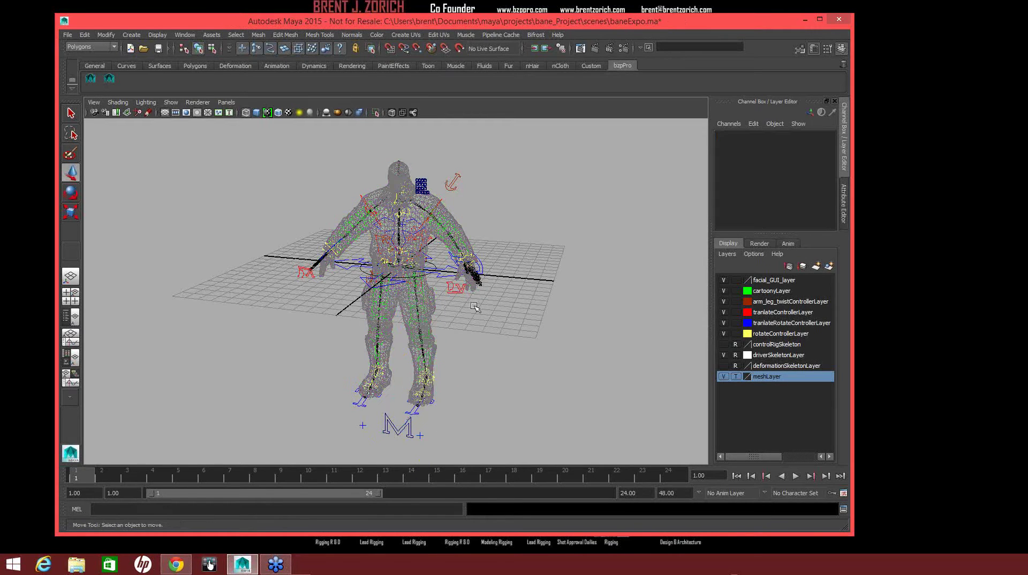
left_click(479, 268)
left_click_drag(479, 269, 450, 263)
key("ctrl+z")
key("ctrl+z")
Bring back the BZP PRO Smart Skinner Biped window and expand only its Rig Graphic User Interface section.
left_click(210, 564)
left_click_drag(979, 140, 225, 46)
left_click_drag(558, 367, 589, 289, "alt")
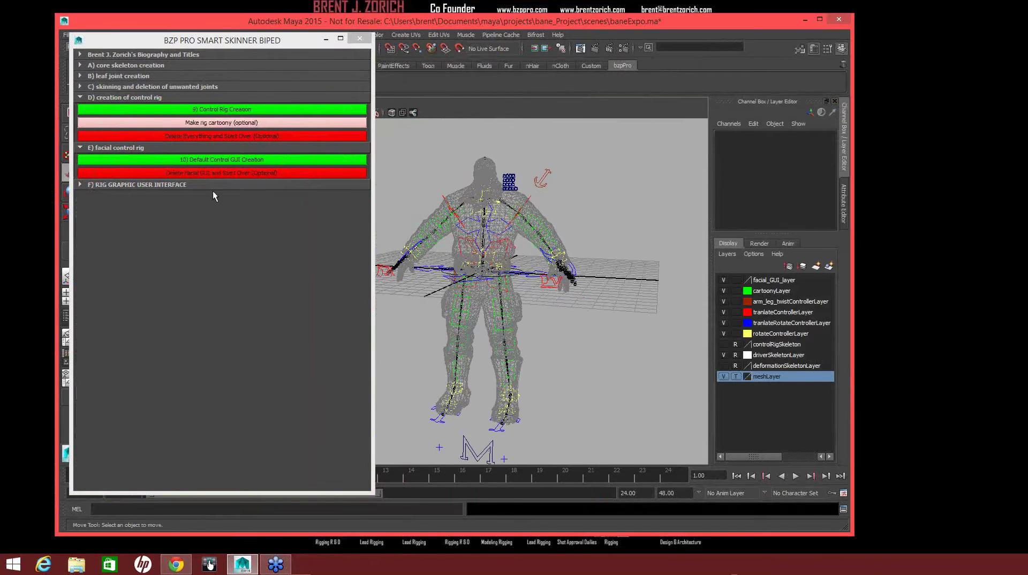
left_click(270, 97)
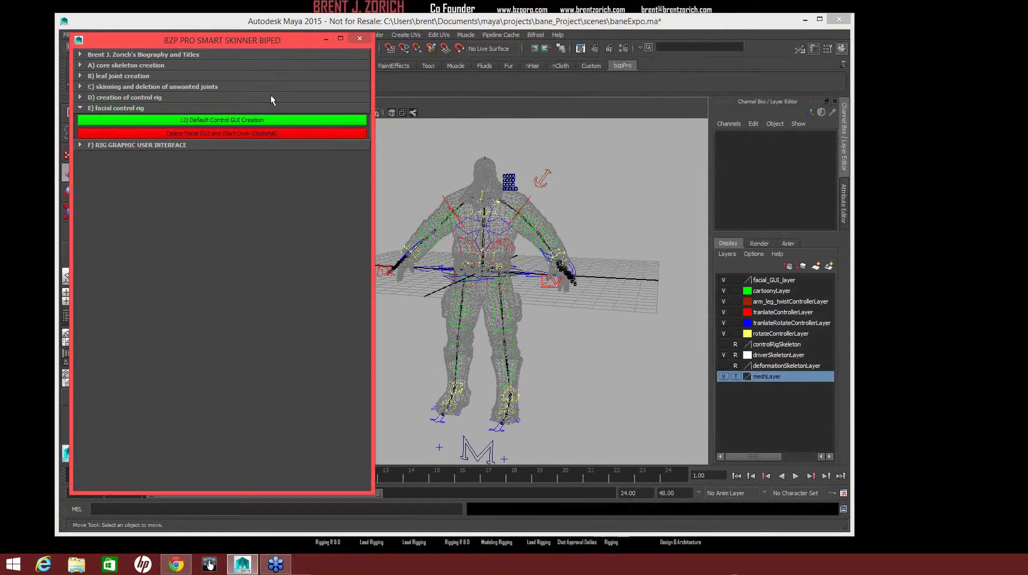
left_click(190, 109)
left_click(188, 120)
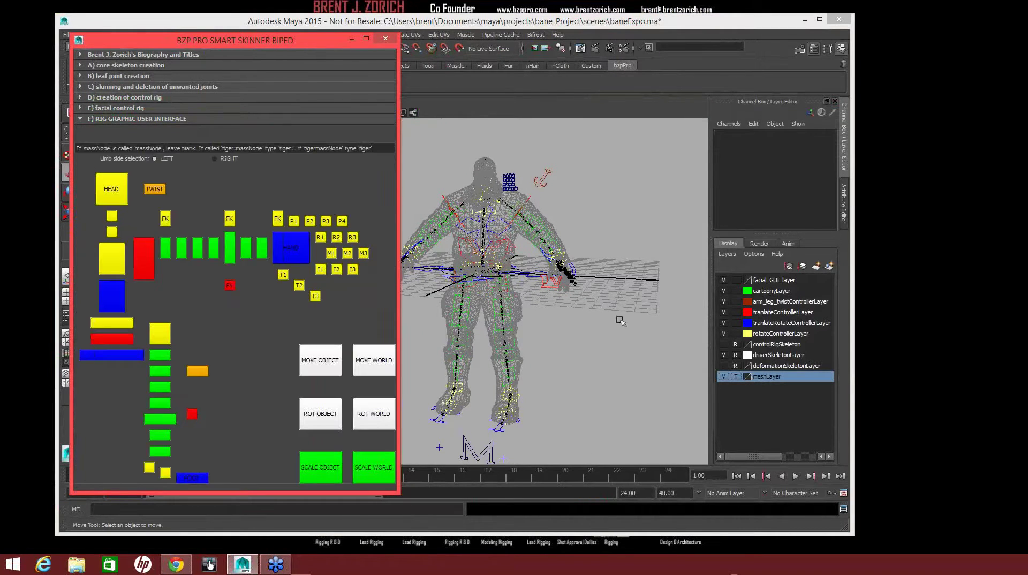
Select the massNode control at the character's feet and leave the rig interface's name prefix blank.
left_click_drag(598, 319, 522, 406, "alt")
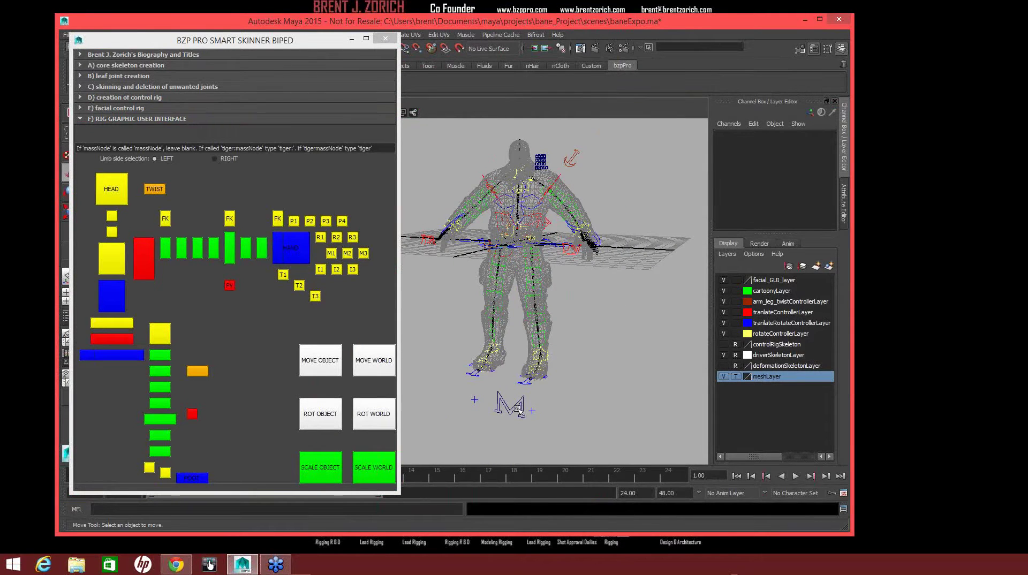
left_click(517, 407)
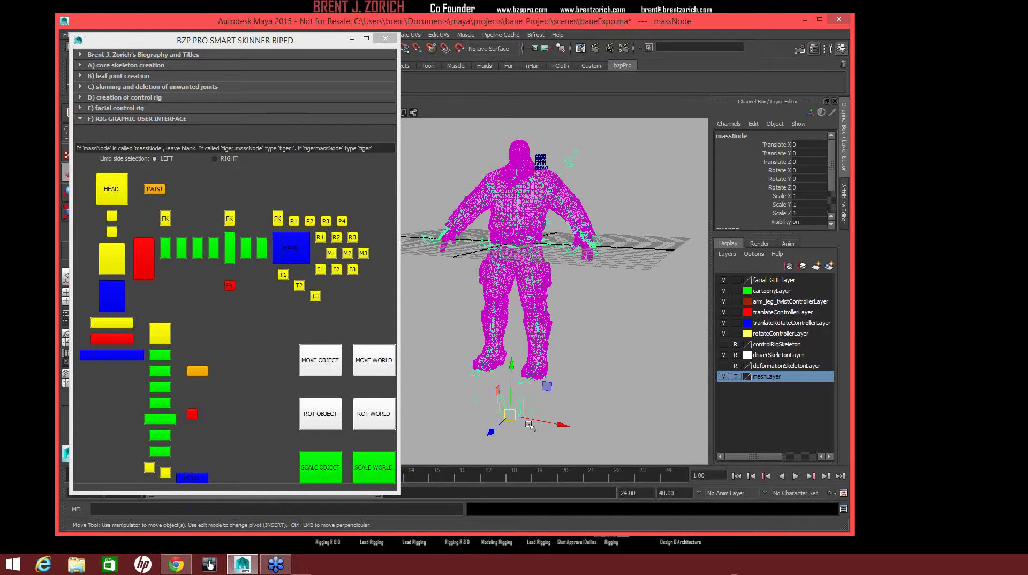
left_click(597, 416)
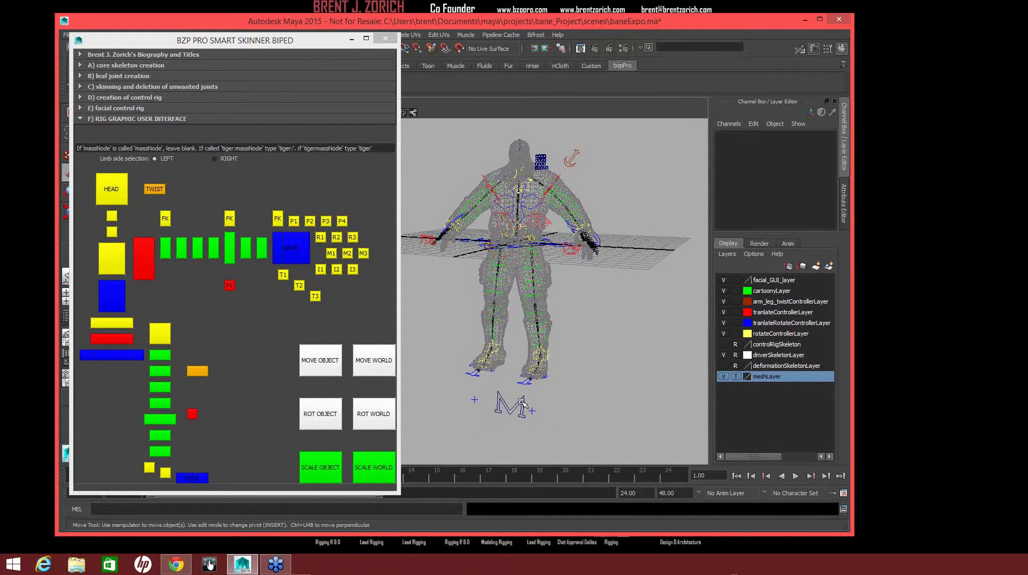
left_click(523, 407)
left_click(348, 153)
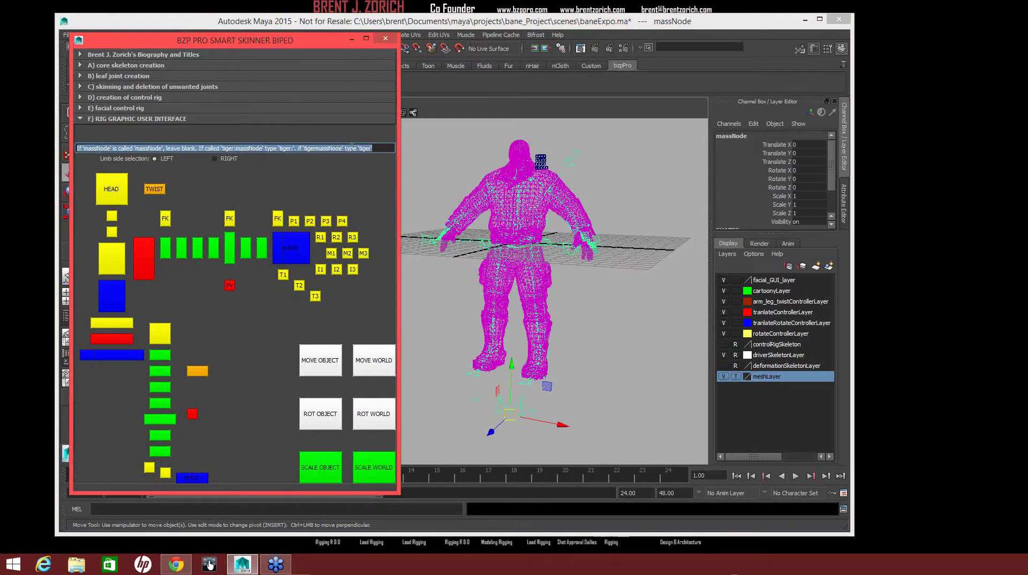
key("BackSpace")
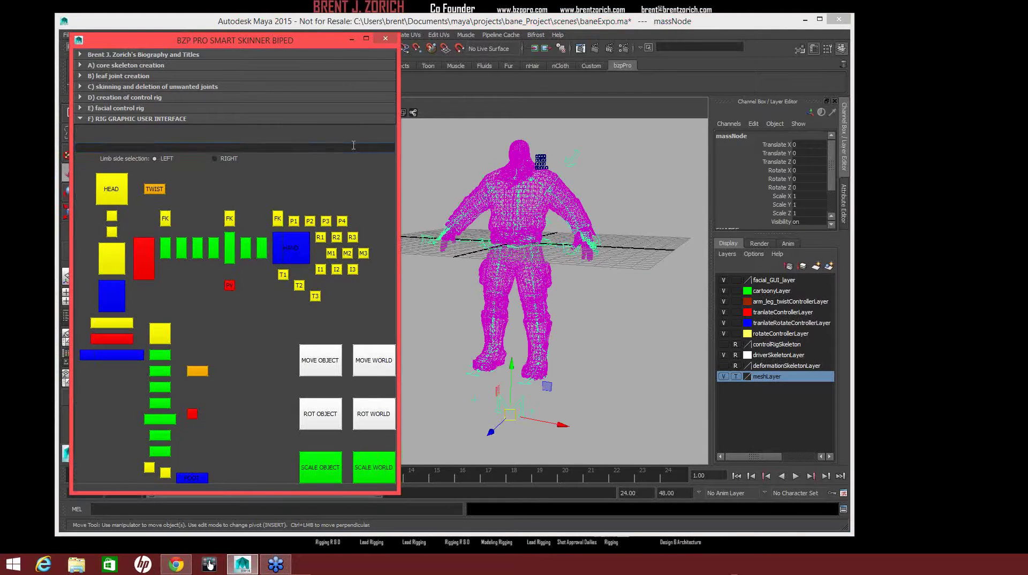
left_click(645, 328)
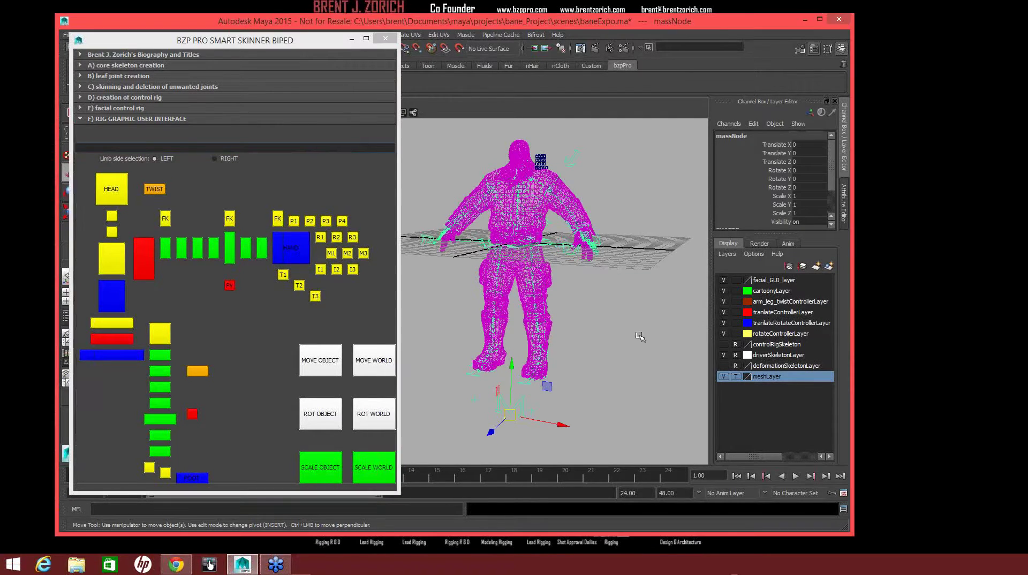
Select the left hand control from the rig interface and try object-space move plus object- and world-space rotate modes.
left_click(284, 255)
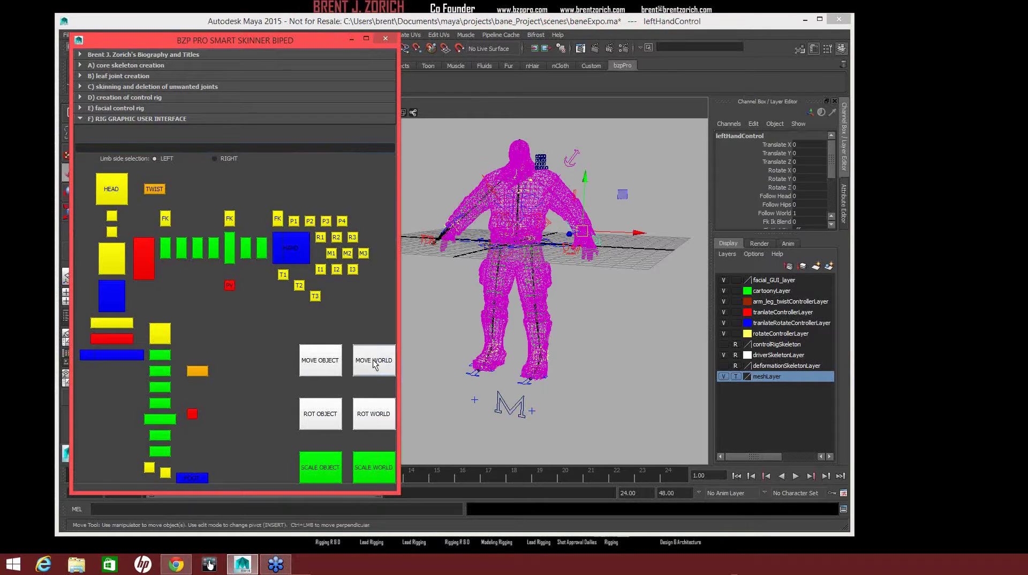
left_click(320, 362)
left_click(322, 418)
left_click(372, 414)
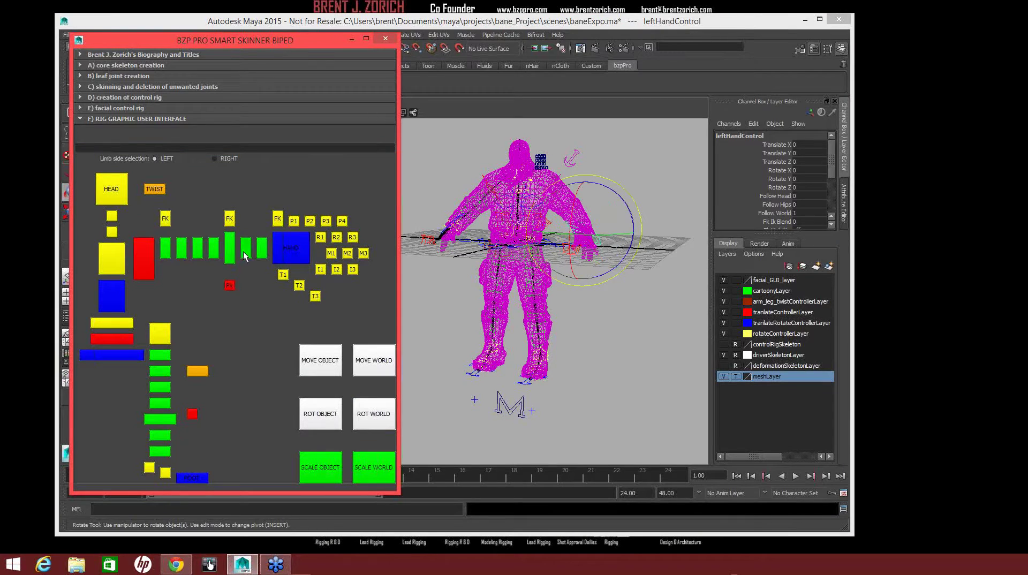
Move the first left forearm twist control slightly in object space and rotate it about 18.5, -19.2, -3.9 degrees.
left_click(245, 252)
left_click(320, 369)
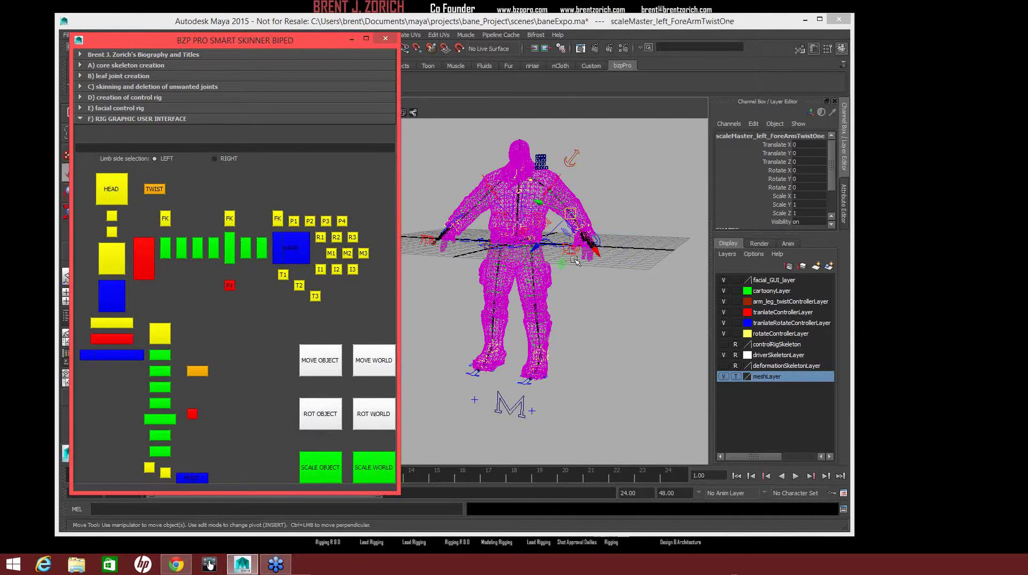
left_click_drag(571, 213, 578, 212)
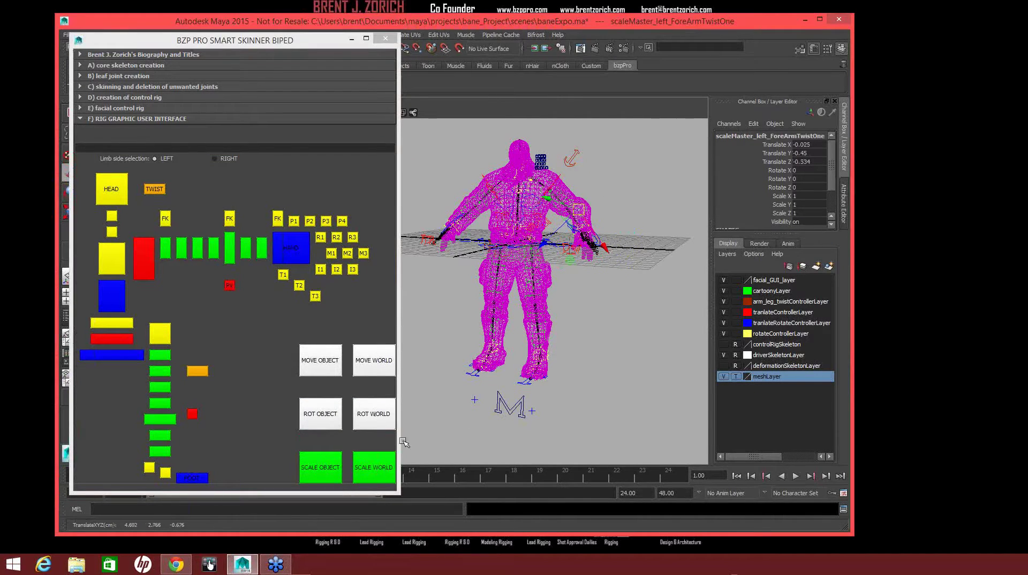
left_click(371, 422)
left_click_drag(604, 197, 586, 217)
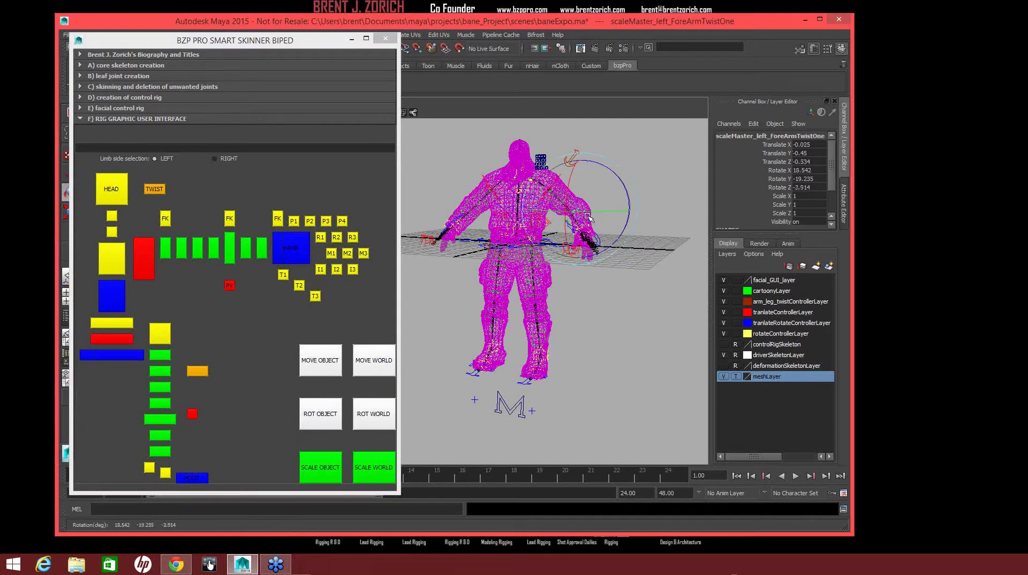
Select the left clavicle control from the rig interface and move it about -0.735 along Z in object space.
left_click(139, 277)
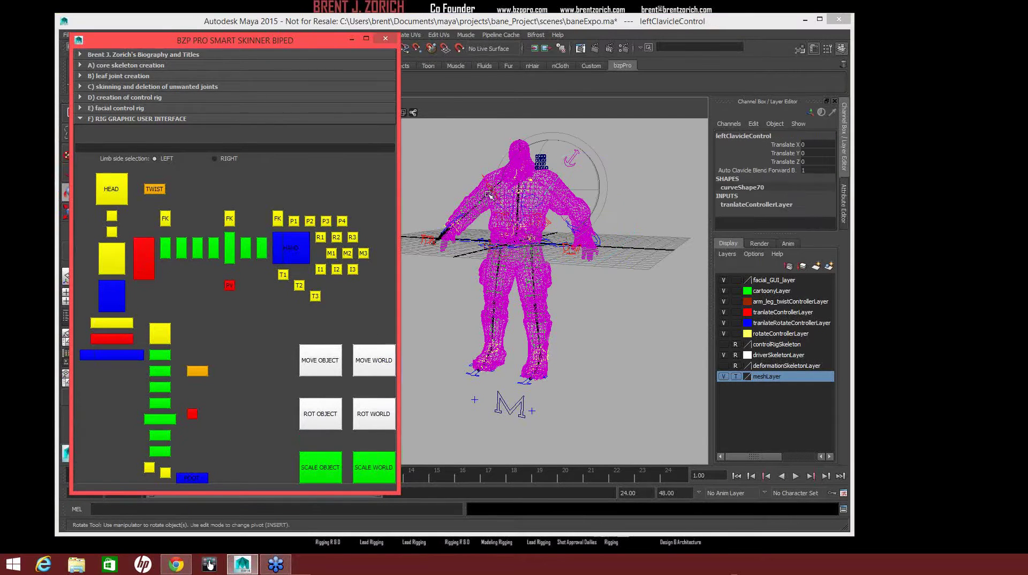
left_click(326, 362)
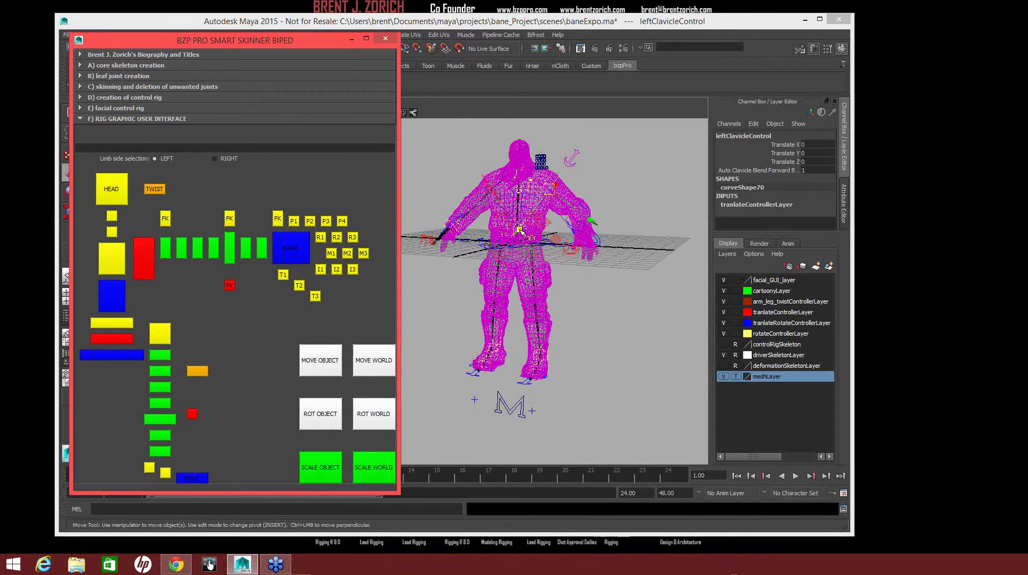
left_click_drag(519, 230, 561, 231)
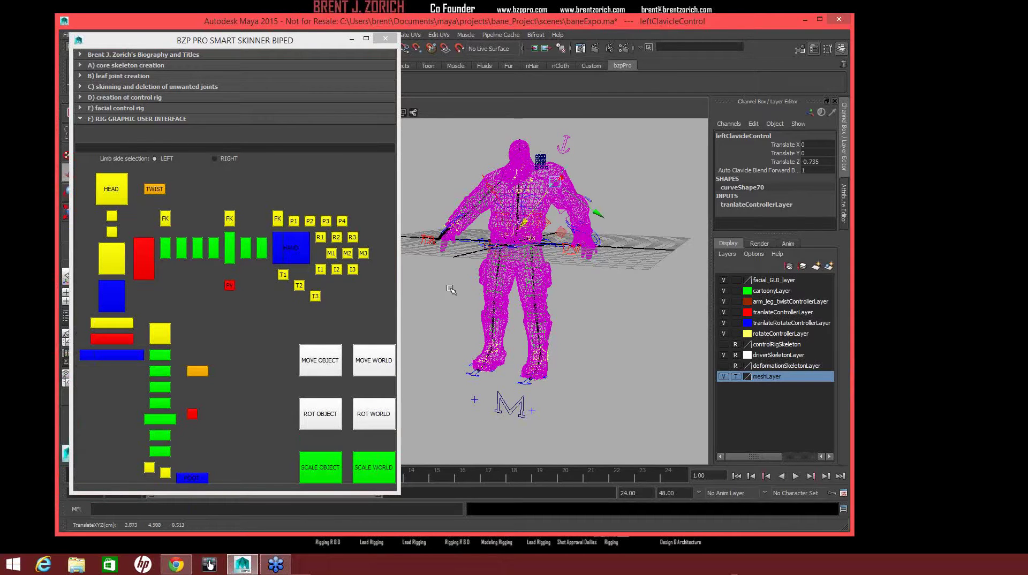
Select the left foot control from the rig interface and move it about 0.858 in X and 1.653 in Y.
left_click(194, 476)
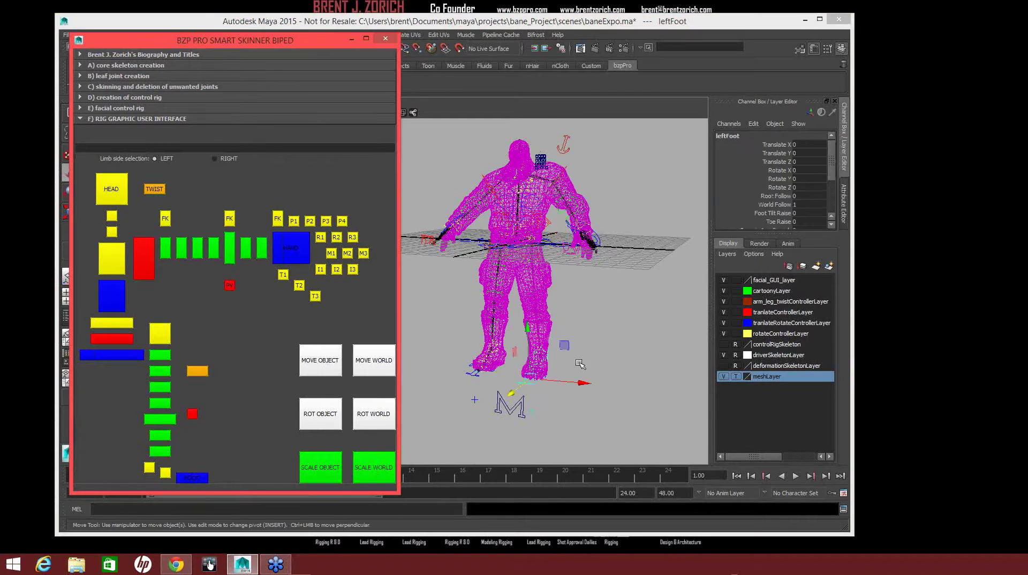
left_click_drag(528, 327, 529, 308)
left_click_drag(581, 362, 589, 375)
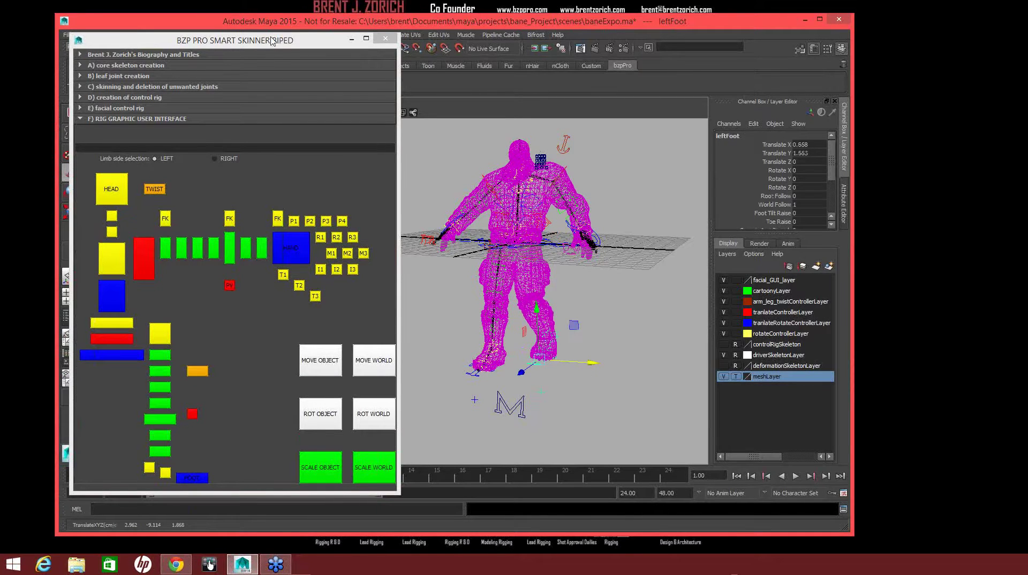
Clear the Smart Skinner window away and show the Outliner beside the perspective view with non-DAG nodes listed.
left_click_drag(264, 42, 271, 41)
left_click(449, 75)
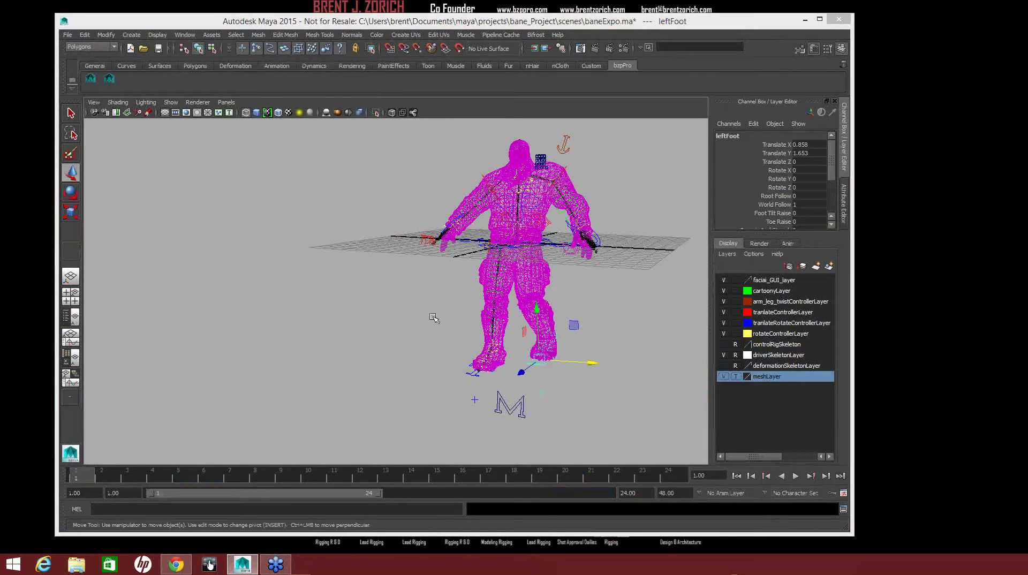
left_click_drag(467, 336, 471, 348, "alt")
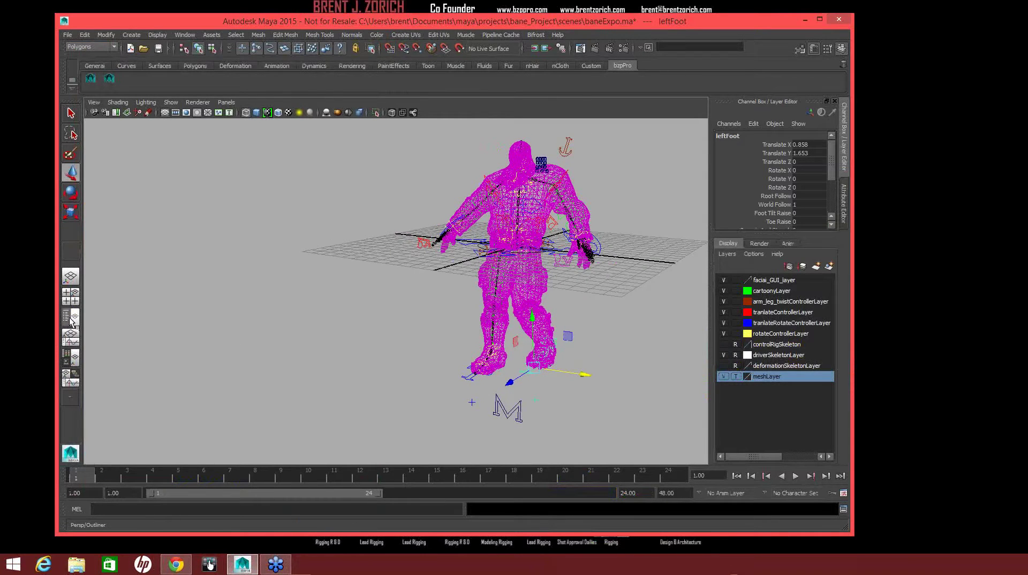
left_click(71, 318)
right_click(107, 238)
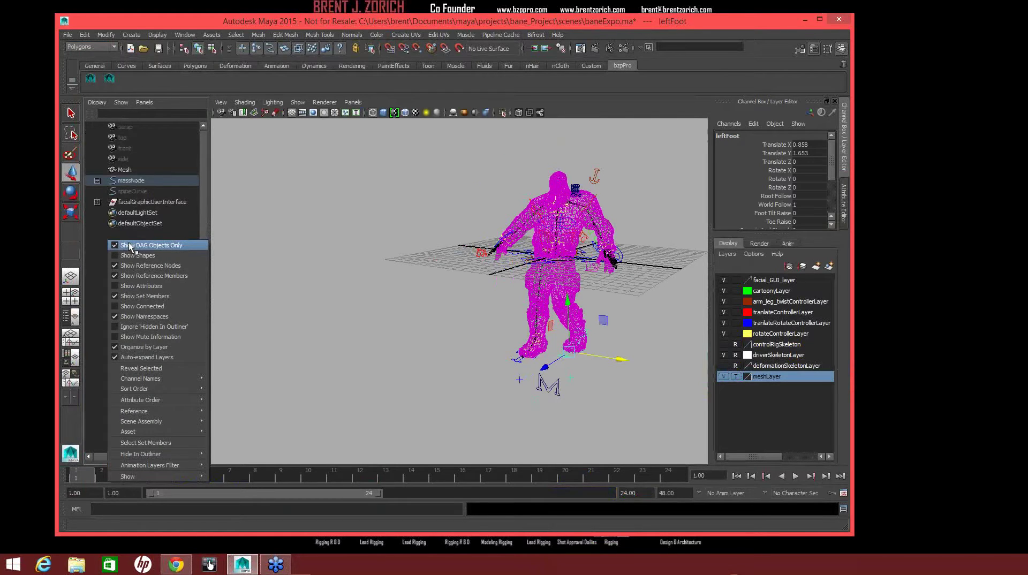
left_click(128, 244)
left_click_drag(210, 262, 227, 263)
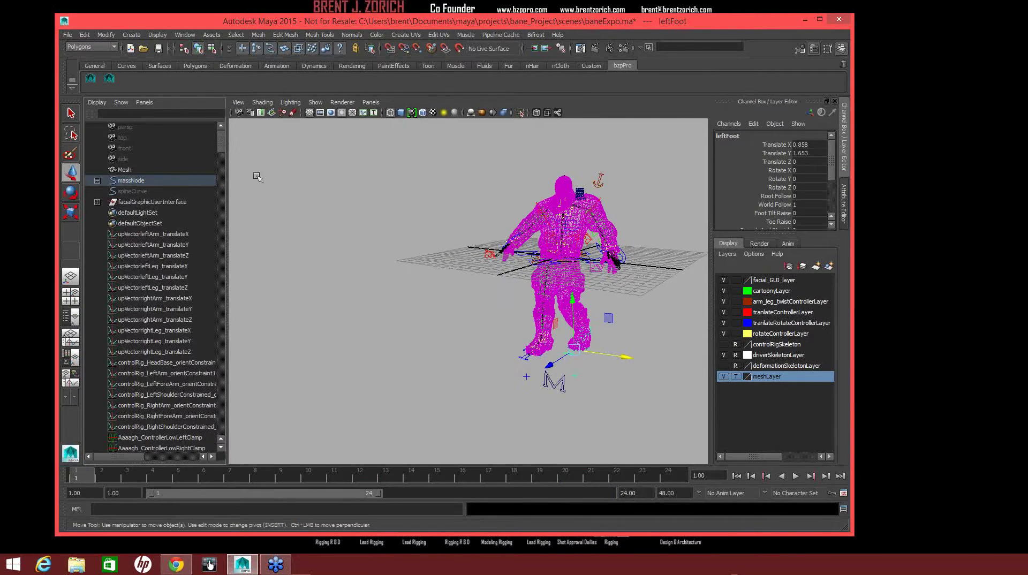
Examine the scene nodes in the Outliner, from the Mesh and the expanded massNode hierarchy to the end of the list.
left_click(125, 170)
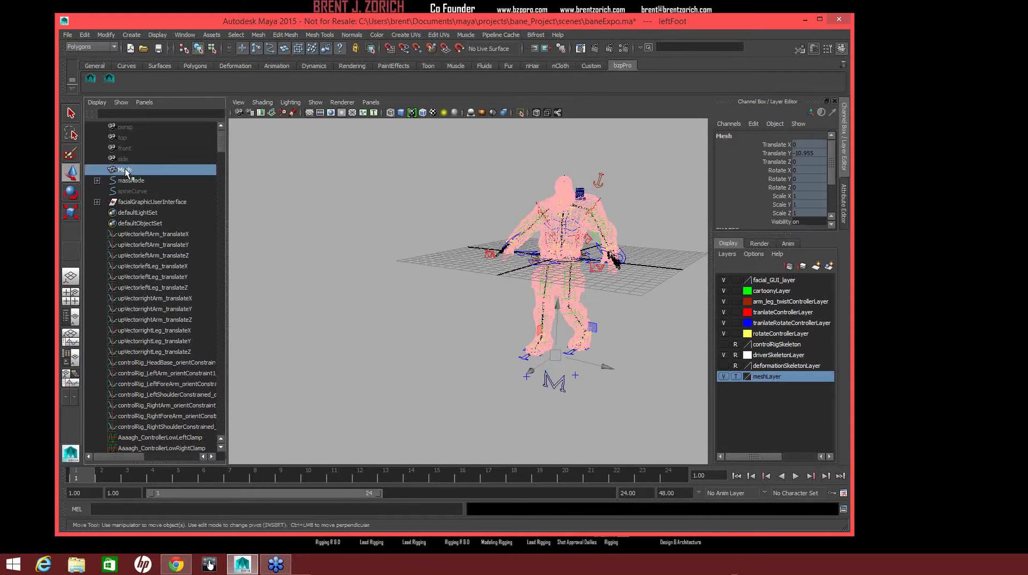
left_click(296, 215)
left_click(97, 202)
left_click(97, 180)
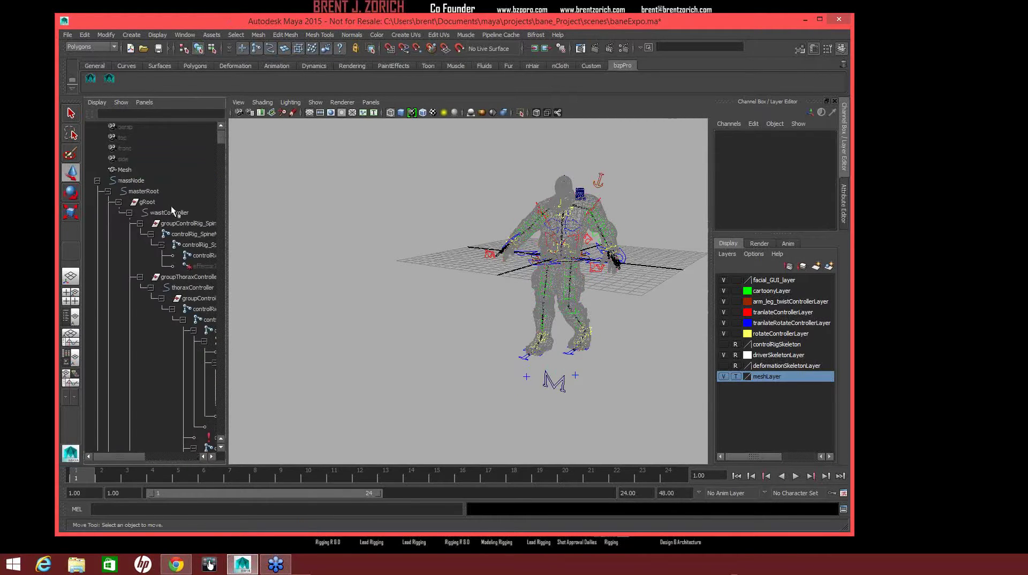
left_click_drag(226, 200, 341, 208)
left_click_drag(338, 136, 230, 434)
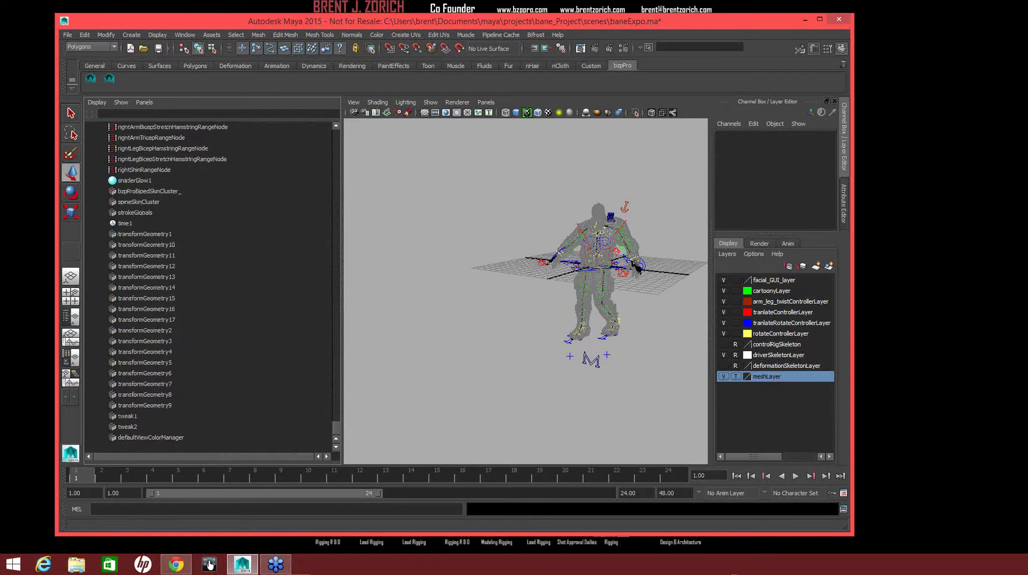
Switch to the Chrome window, open the website's demo reel page, enlarge the window and go to the seven-rig case study.
left_click_drag(1027, 23, 379, 51)
left_click(500, 95)
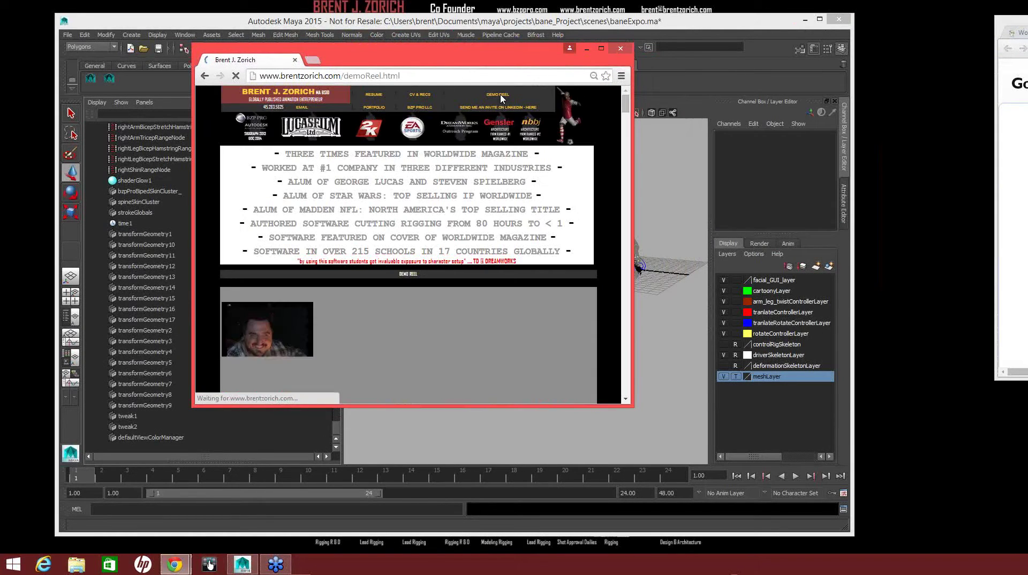
left_click_drag(427, 55, 392, 21)
left_click_drag(605, 380, 741, 532)
left_click_drag(729, 96, 690, 410)
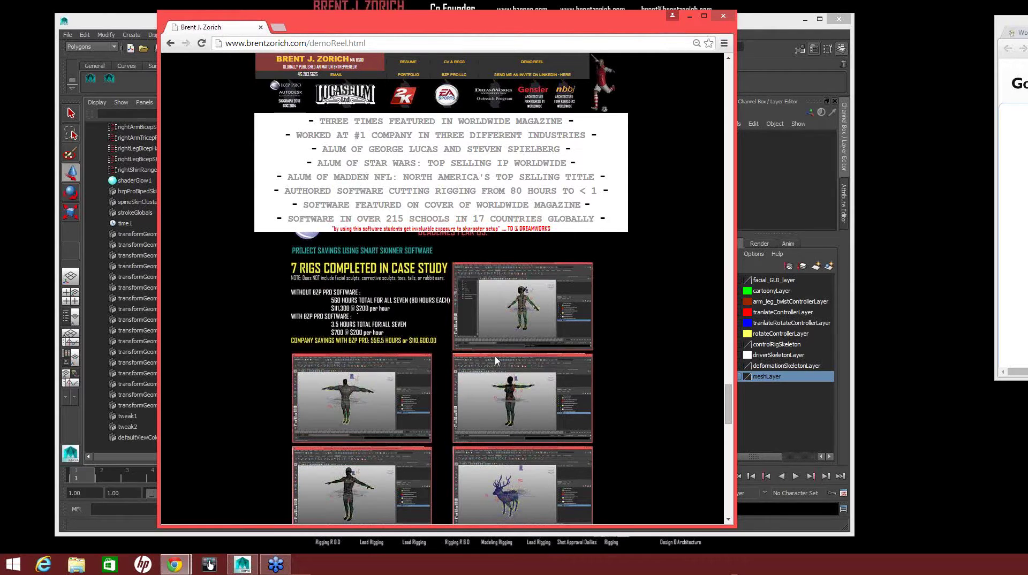
Read the Smart Skinner project savings case study, comparing hours and costs with the example rig images.
scroll(487, 361, "down", 3)
scroll(480, 367, "up", 4)
scroll(494, 333, "down", 3)
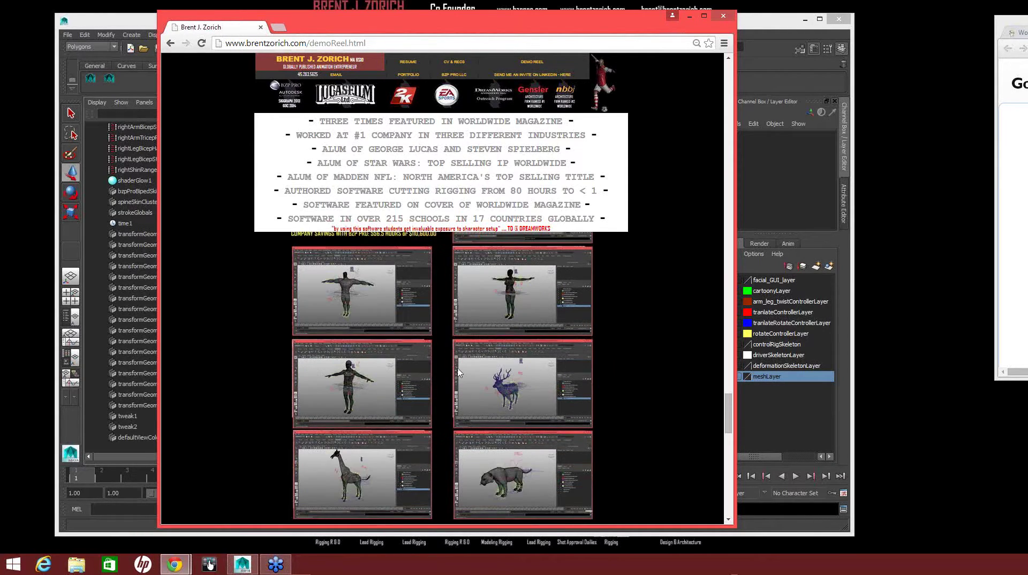
scroll(458, 372, "up", 2)
scroll(458, 371, "up", 1)
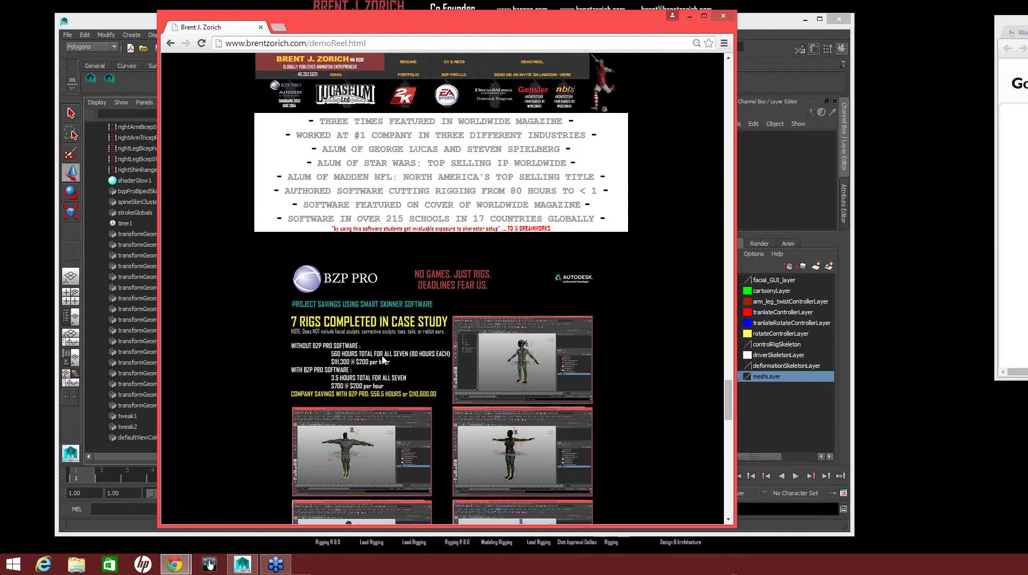
scroll(447, 348, "down", 4)
scroll(445, 349, "up", 3)
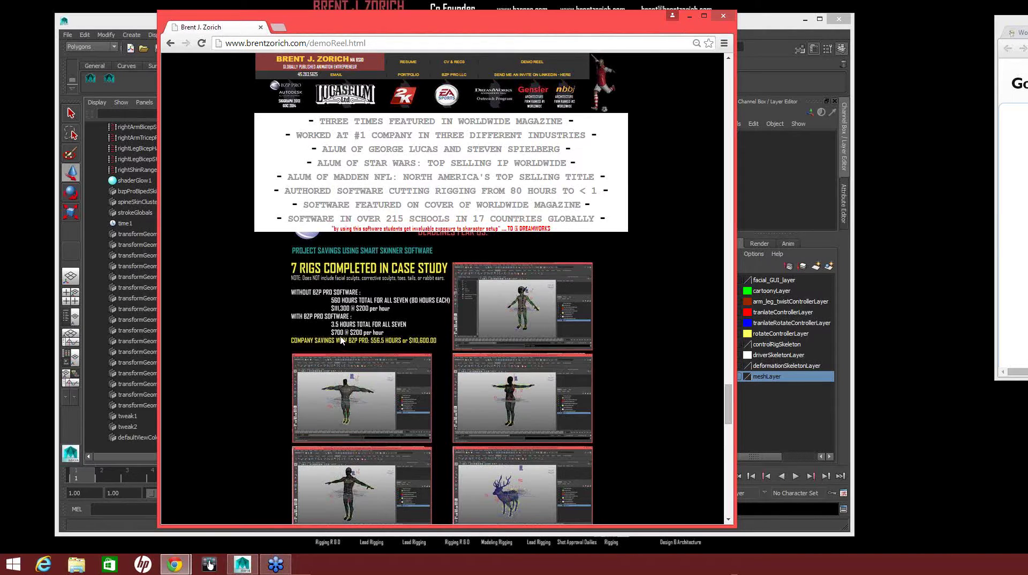
Examine the remaining example rigs, the control rig node screenshots and the control rig savings comparison further down the case-study page.
scroll(366, 342, "down", 6)
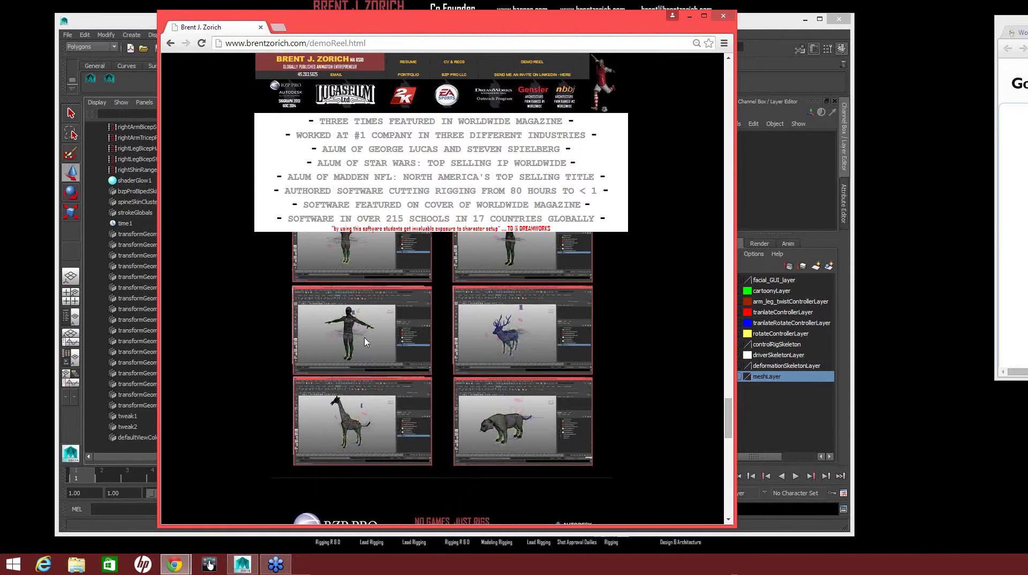
scroll(366, 341, "down", 2)
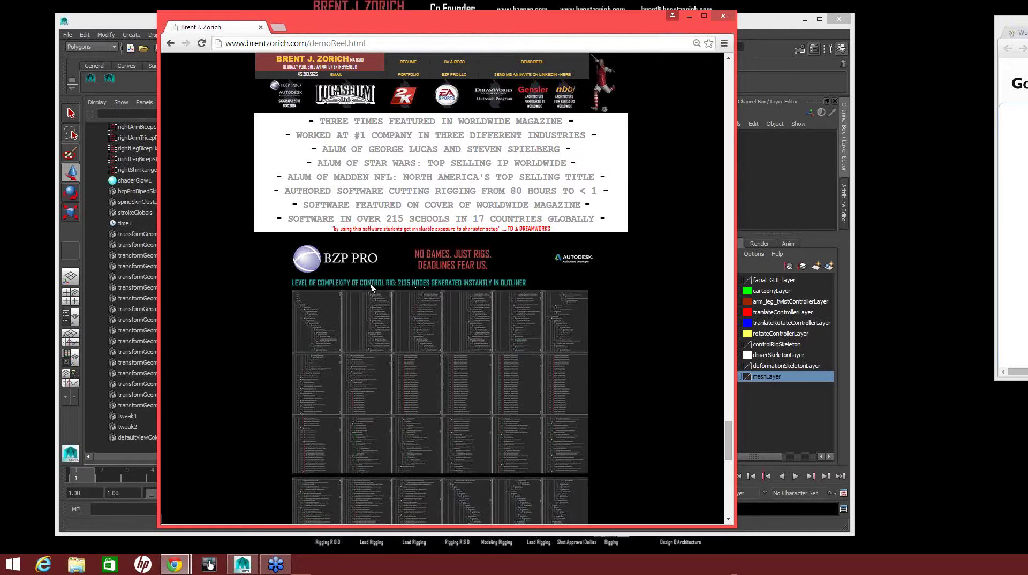
scroll(371, 284, "down", 5)
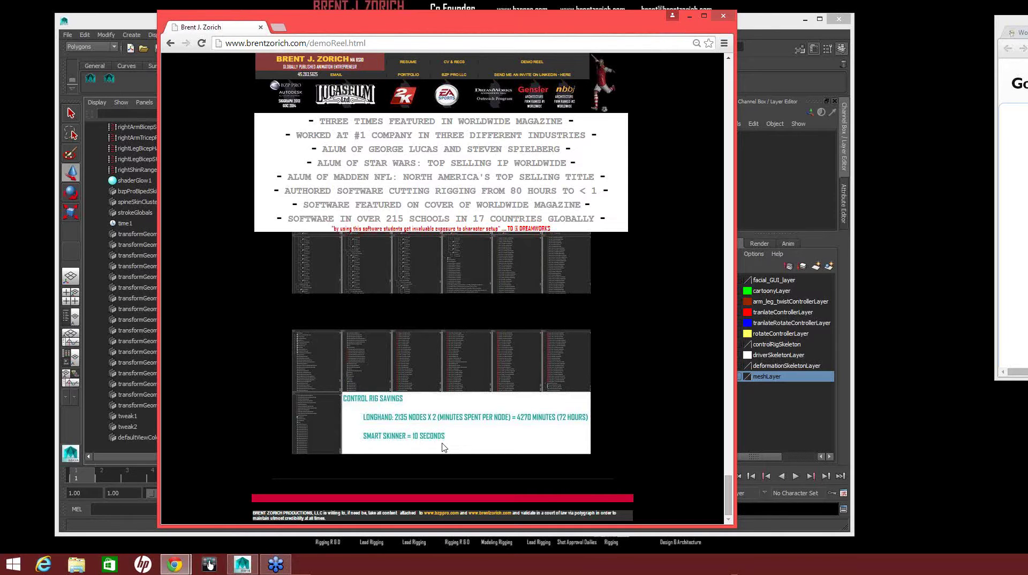
scroll(437, 448, "up", 10)
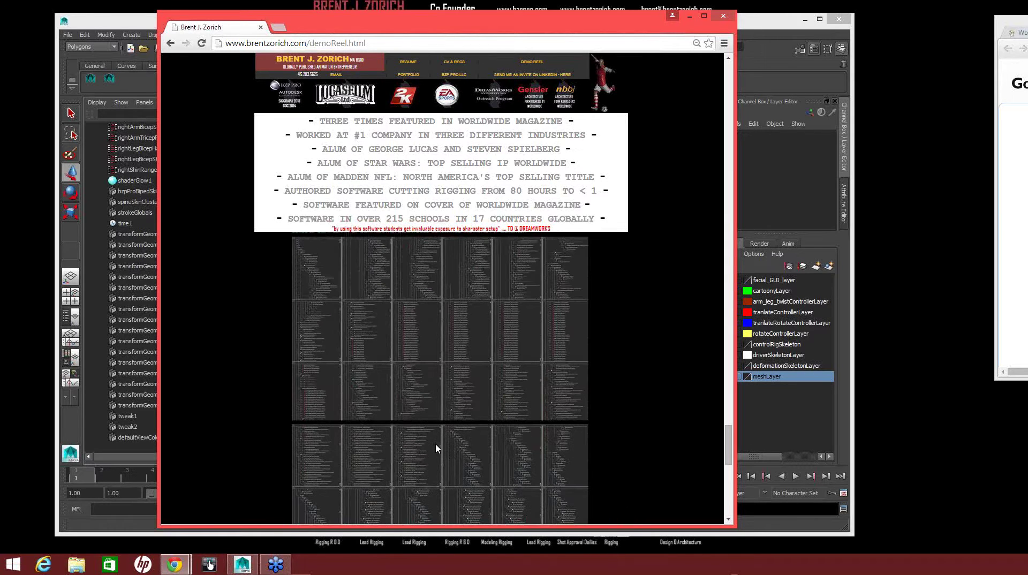
scroll(437, 449, "up", 10)
scroll(437, 448, "down", 8)
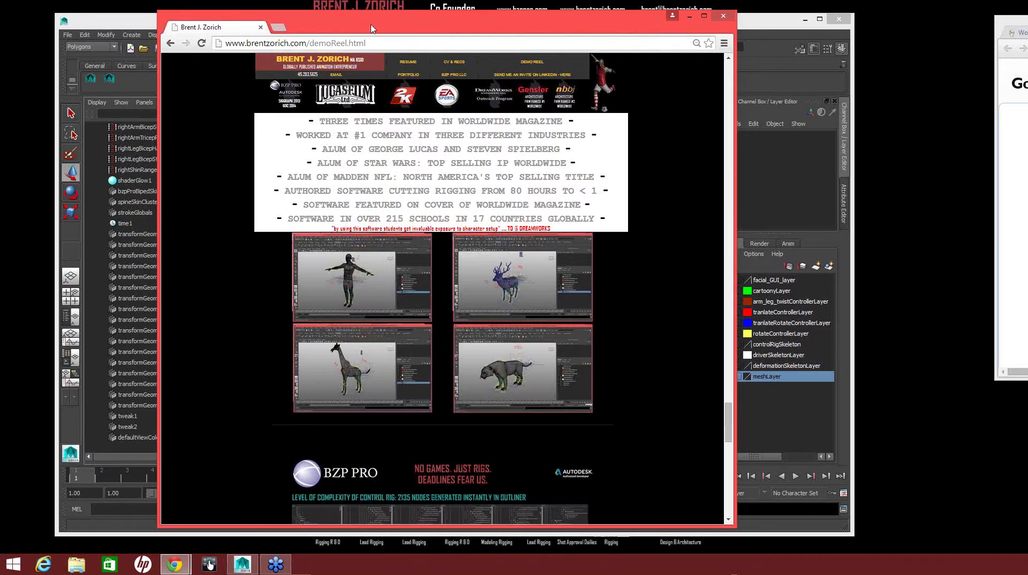
Return from the browser to Maya and start a new empty scene without saving the changes to baneExpo.ma.
left_click(689, 16)
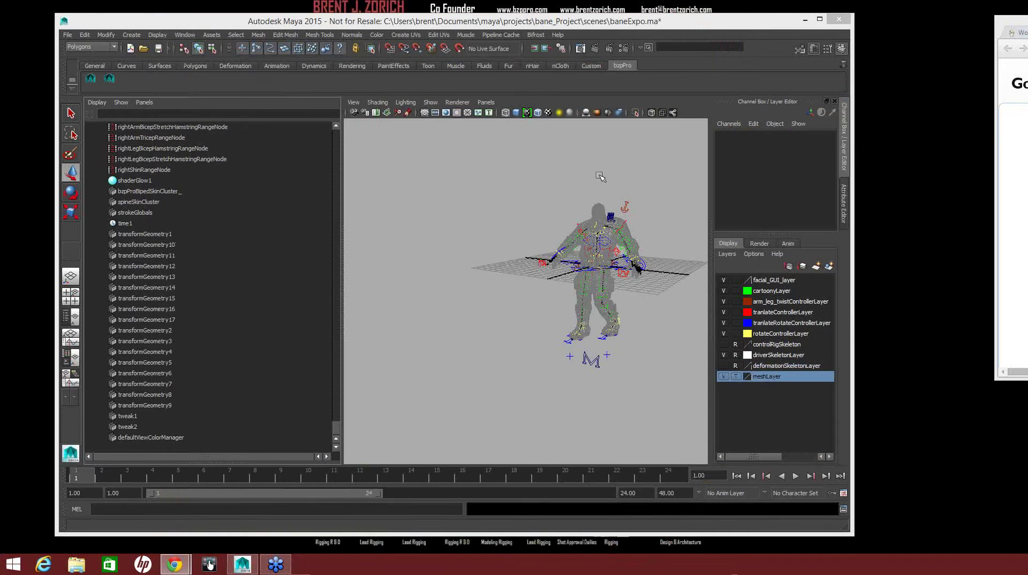
left_click(550, 267)
left_click_drag(549, 267, 495, 273, "alt")
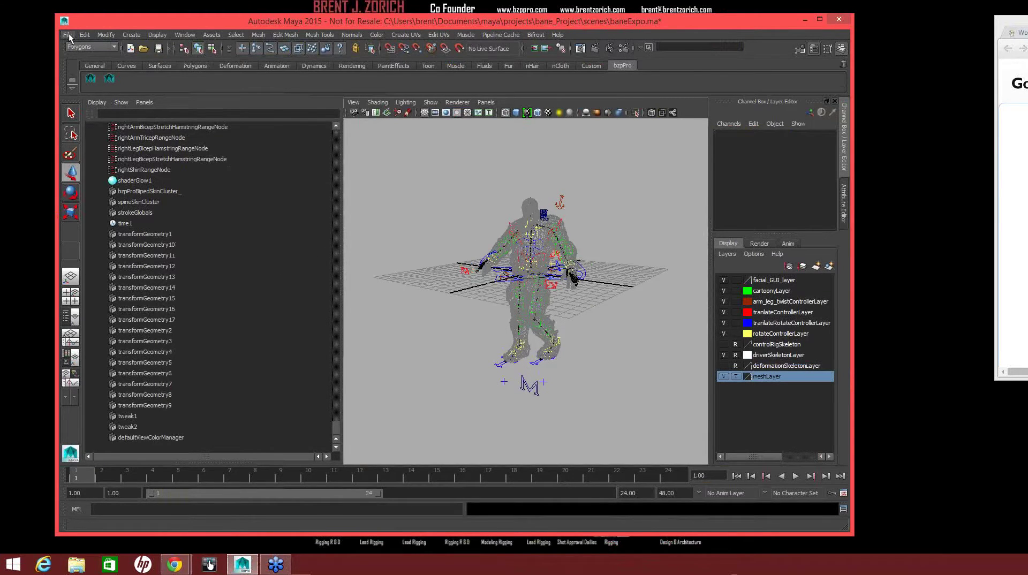
left_click(68, 35)
left_click(75, 51)
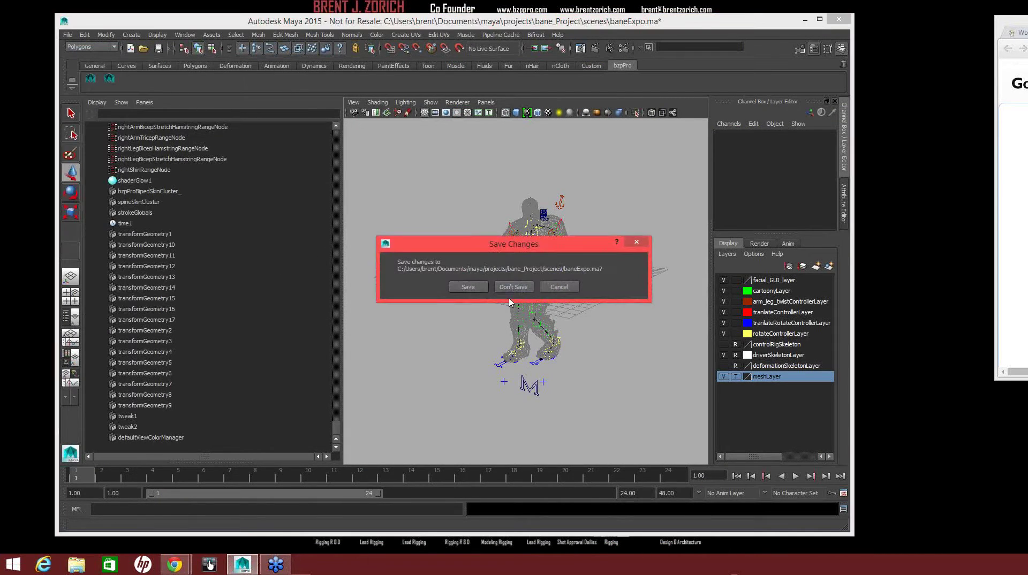
left_click(507, 285)
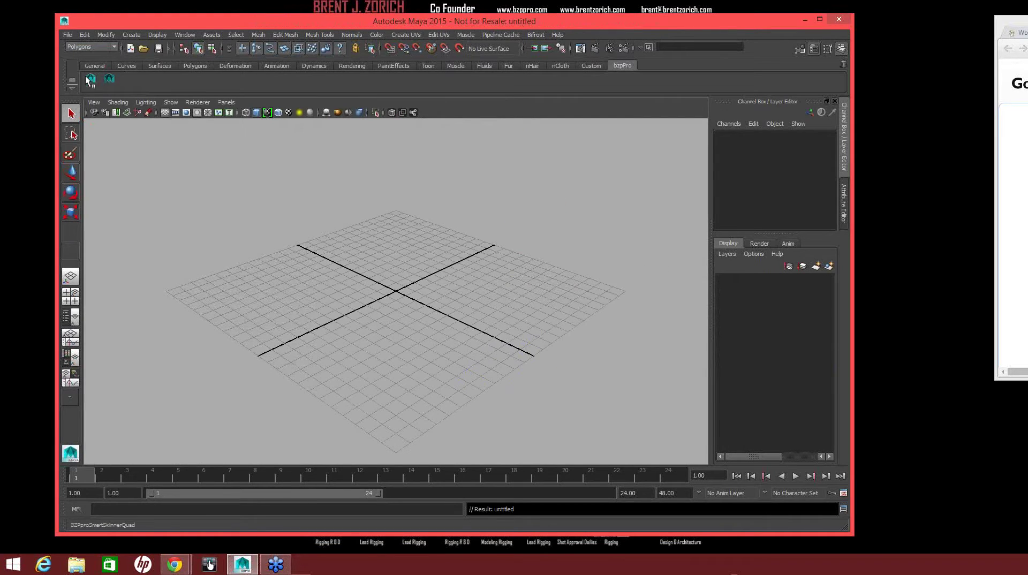
Open the Smart Skinner Quad tool, close the tutorials web page and place the tool window clear of the scene grid.
left_click(137, 94)
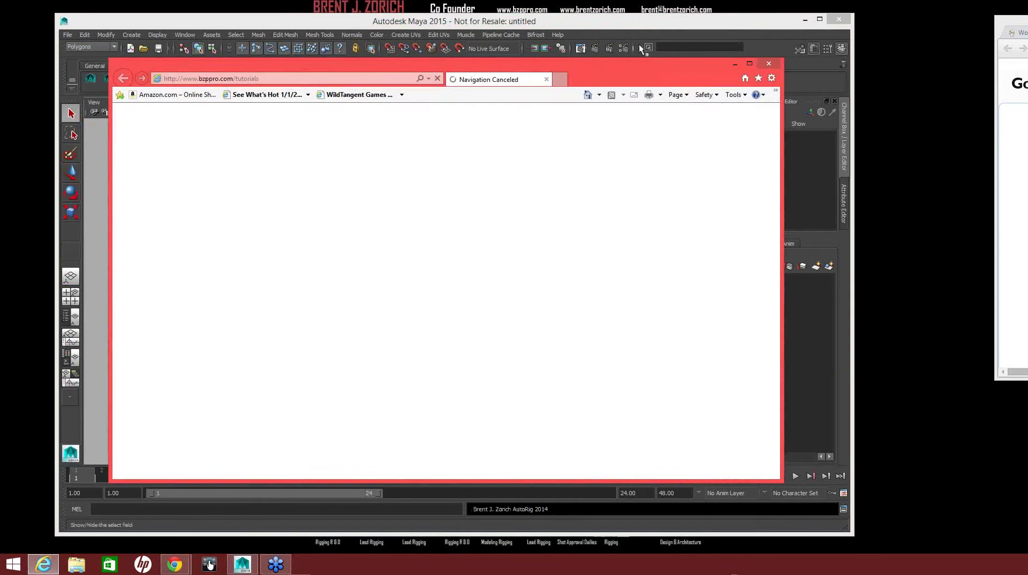
left_click(768, 64)
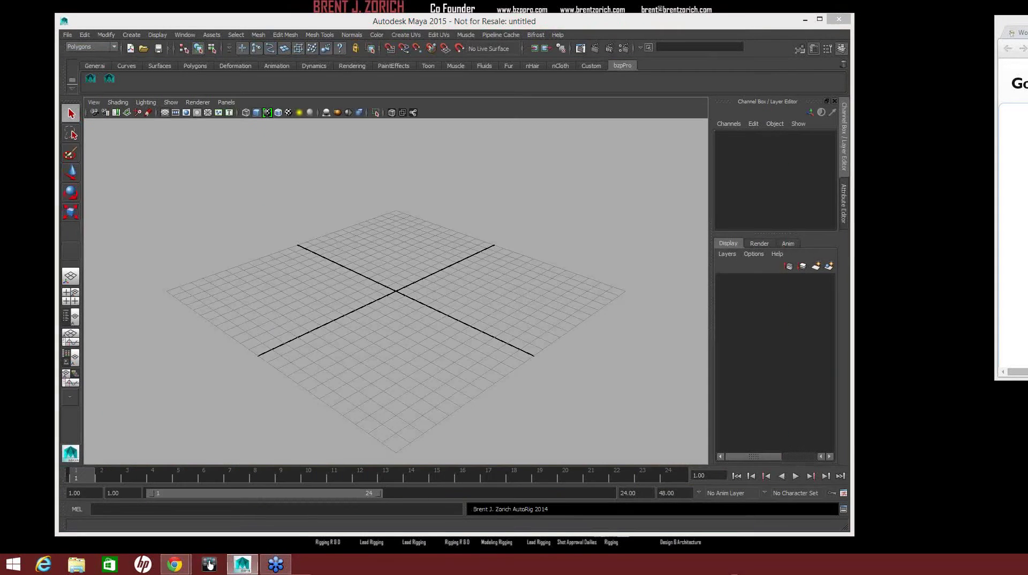
left_click_drag(835, 109, 233, 55)
mouse_move(615, 194)
middle_mouse_down("alt")
mouse_move(560, 198)
mouse_move(613, 187)
middle_mouse_up("alt")
right_click_drag(613, 187, 578, 193, "alt")
Create the scale node and build the quadruped core skeleton from the stretch draft skeleton.
left_click(313, 108)
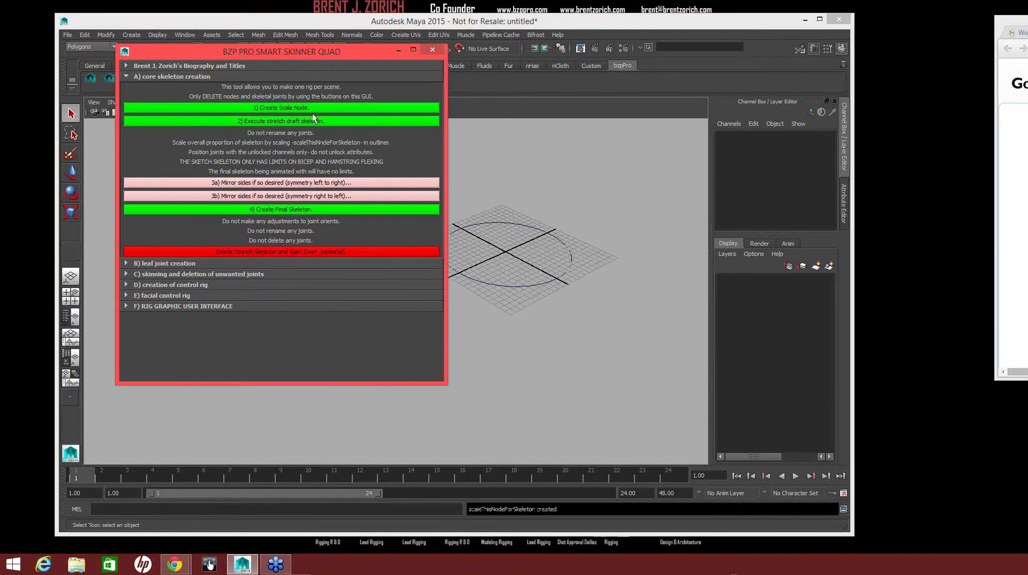
left_click(311, 122)
left_click(301, 181)
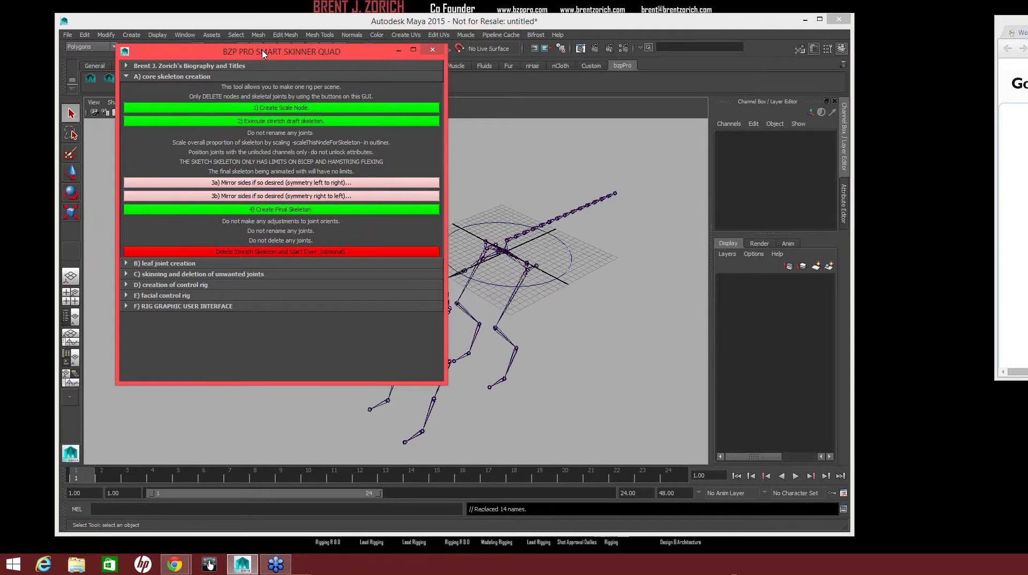
Create and finalize the leaf joints on the quadruped skeleton.
left_click_drag(264, 59, 224, 51)
left_click(205, 68)
left_click(201, 79)
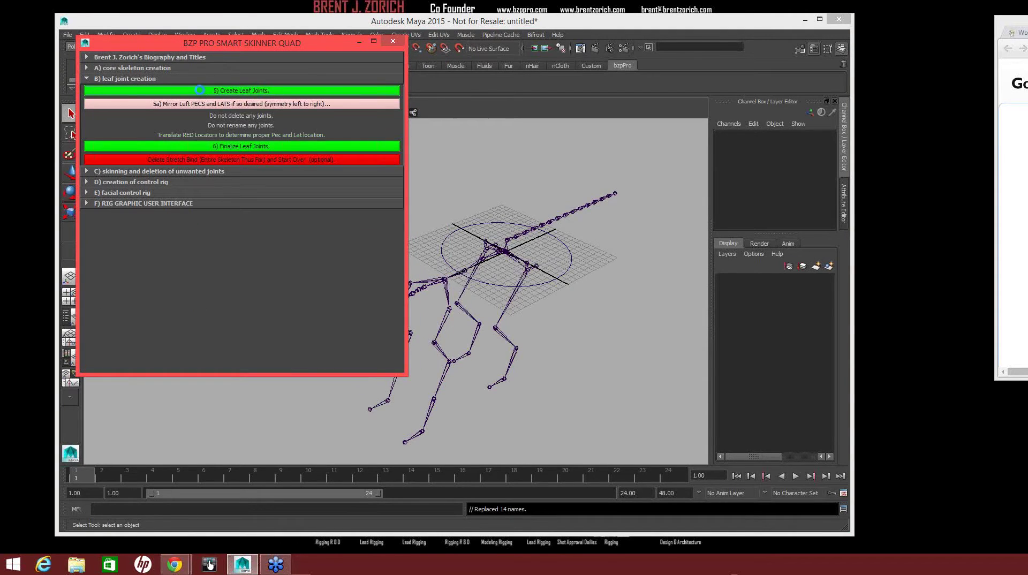
left_click(199, 90)
left_click(211, 147)
left_click(190, 80)
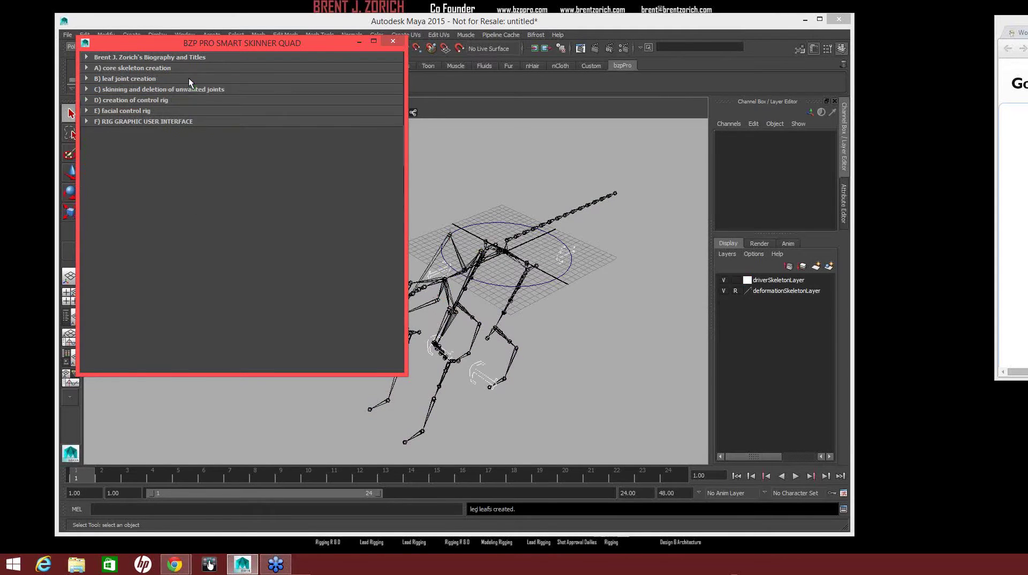
Reference in the quadruped skinning information, locating bzpProSmartSkinnerQuadrupedInformation.ma in the maya projects folder.
left_click(187, 90)
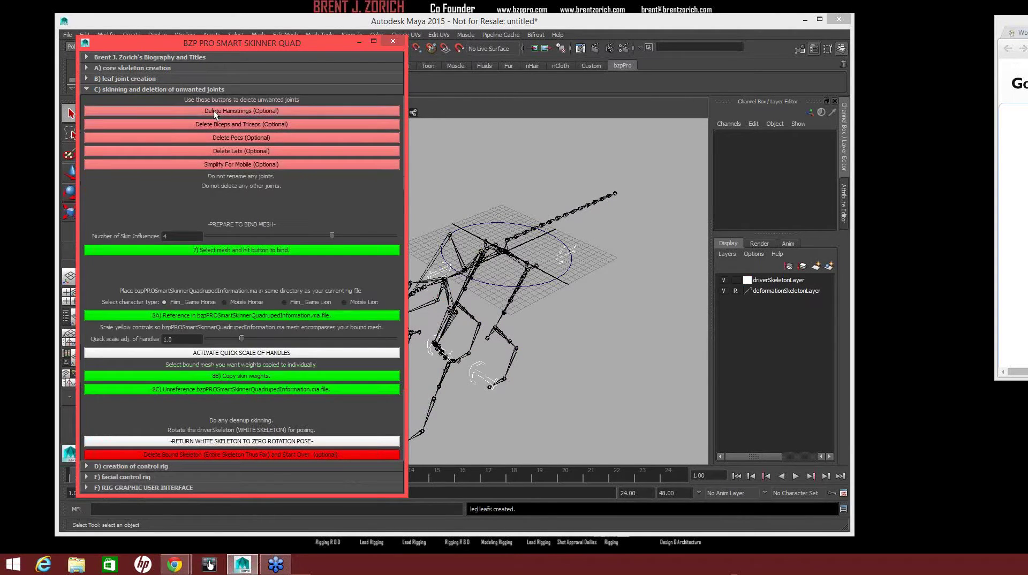
middle_click_drag(592, 371, 672, 317, "alt")
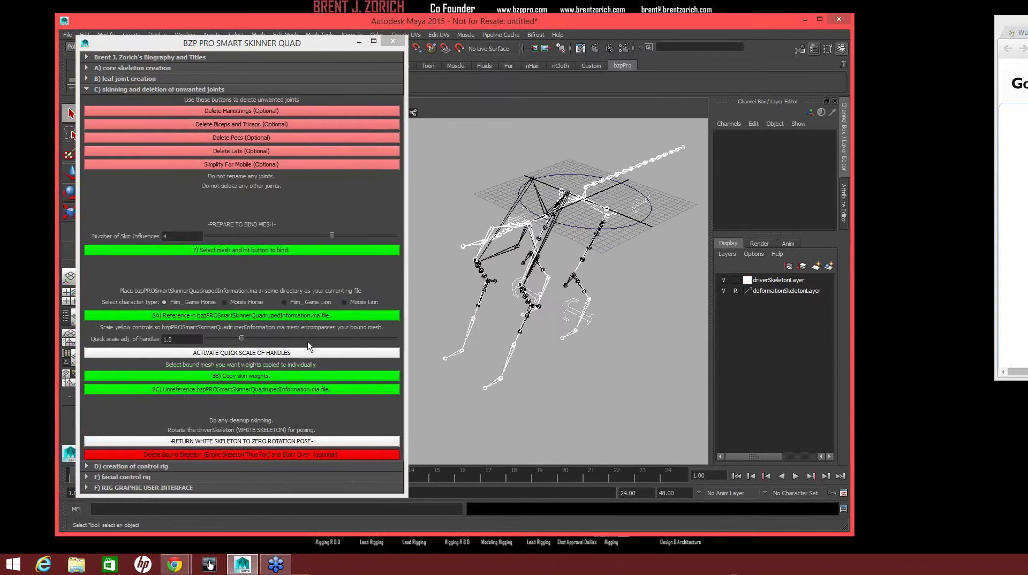
left_click(206, 318)
left_click(206, 317)
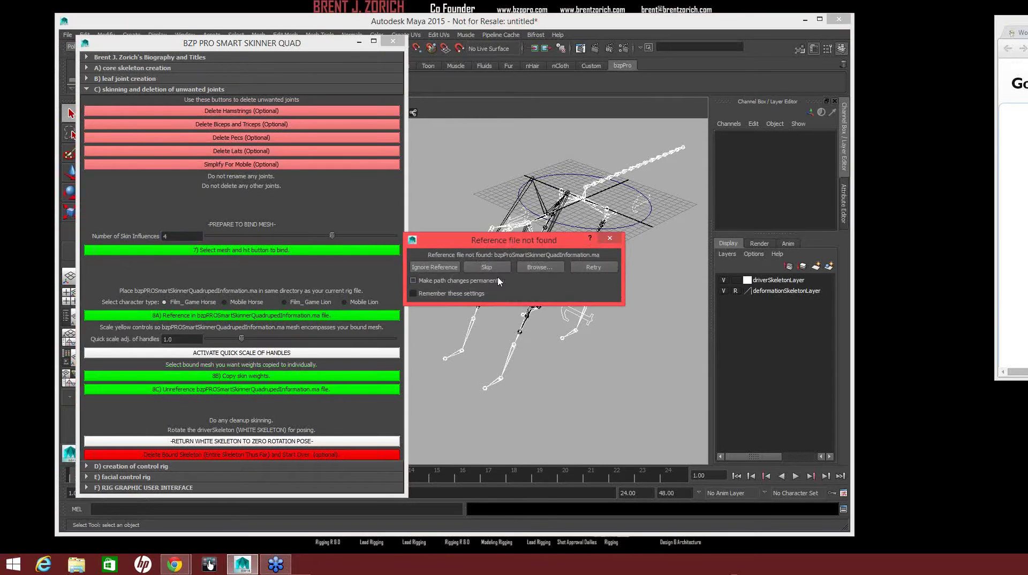
left_click(532, 266)
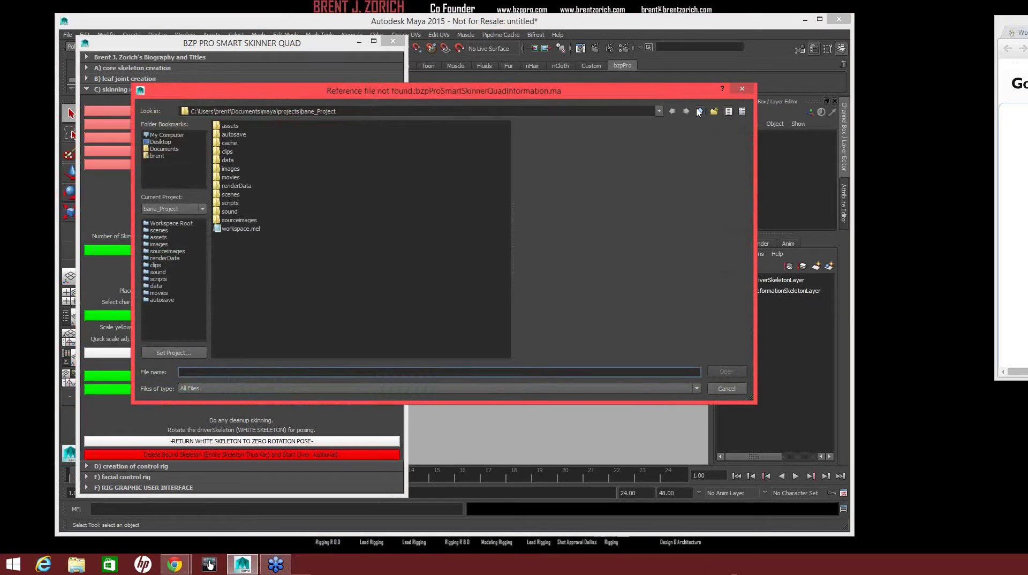
left_click(699, 111)
left_click(300, 315)
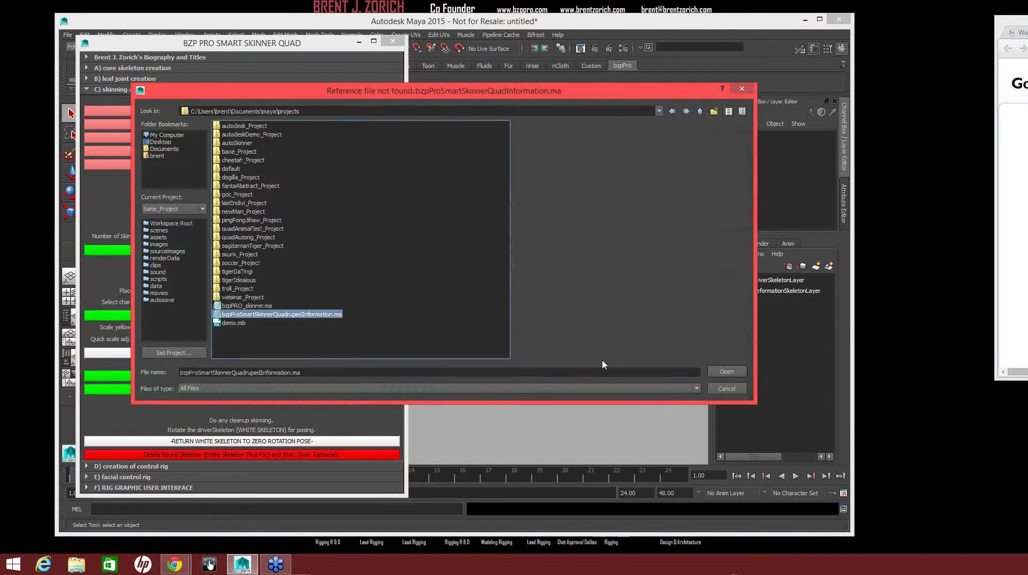
left_click(724, 371)
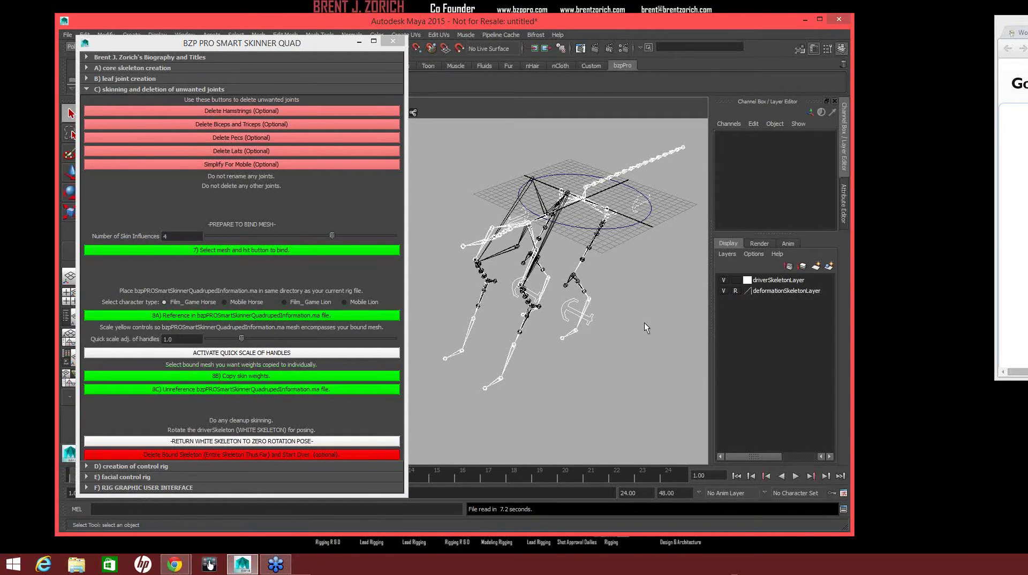
Apply a quick scale of 0.5 to the referenced mesh handles and unreference the quadruped information file.
left_click_drag(242, 343, 222, 343)
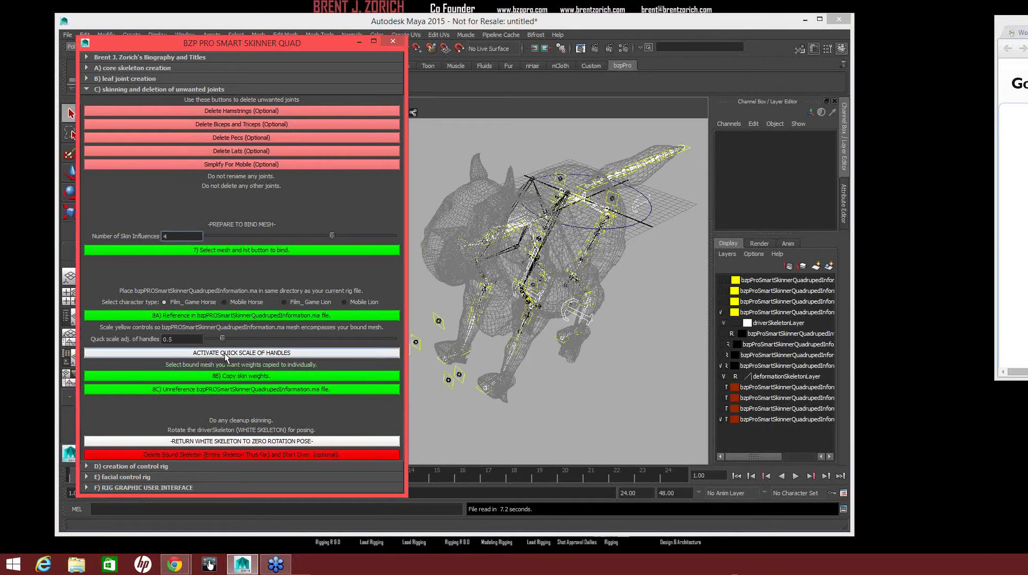
left_click(225, 353)
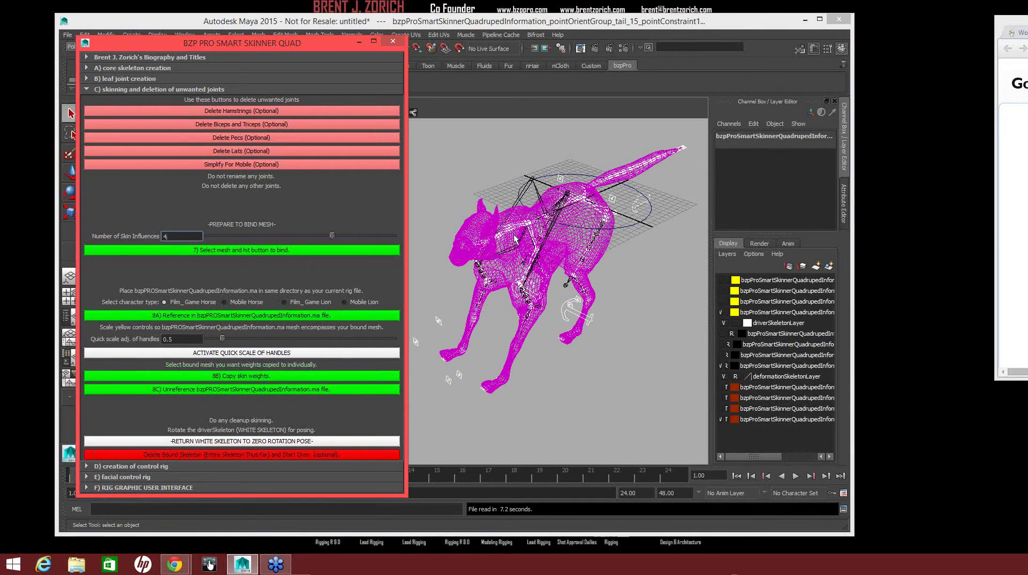
left_click(283, 390)
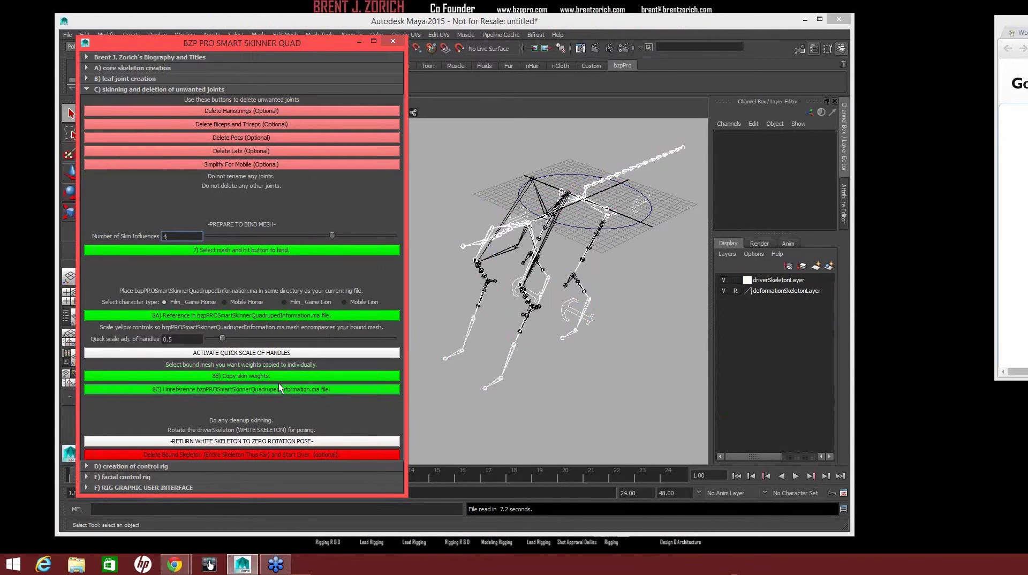
Create the quadruped control rig and make it cartoony.
left_click(182, 86)
left_click(172, 101)
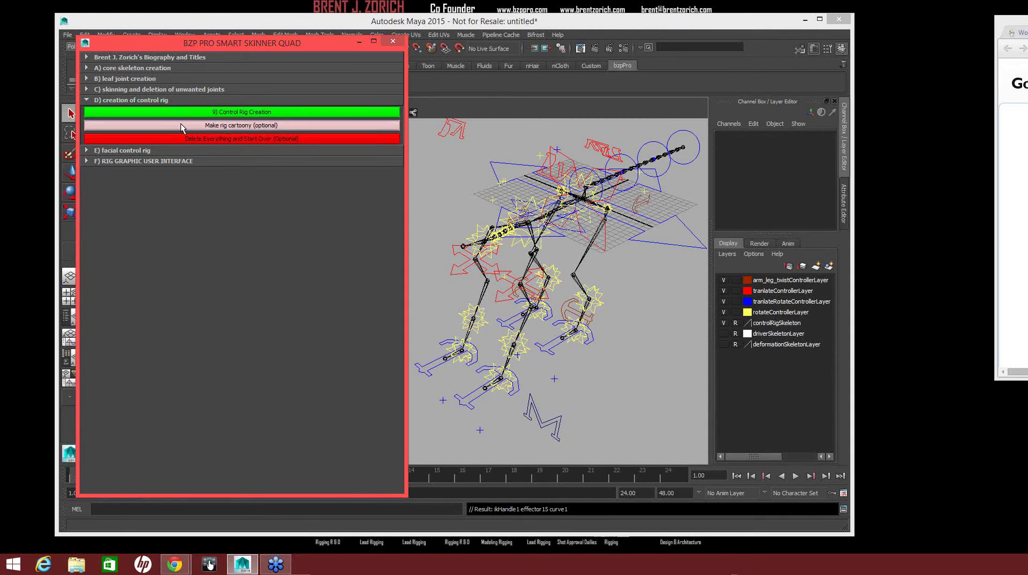
left_click(181, 126)
Create the default facial control GUI and display the rig graphic user interface for the quadruped.
left_click(165, 150)
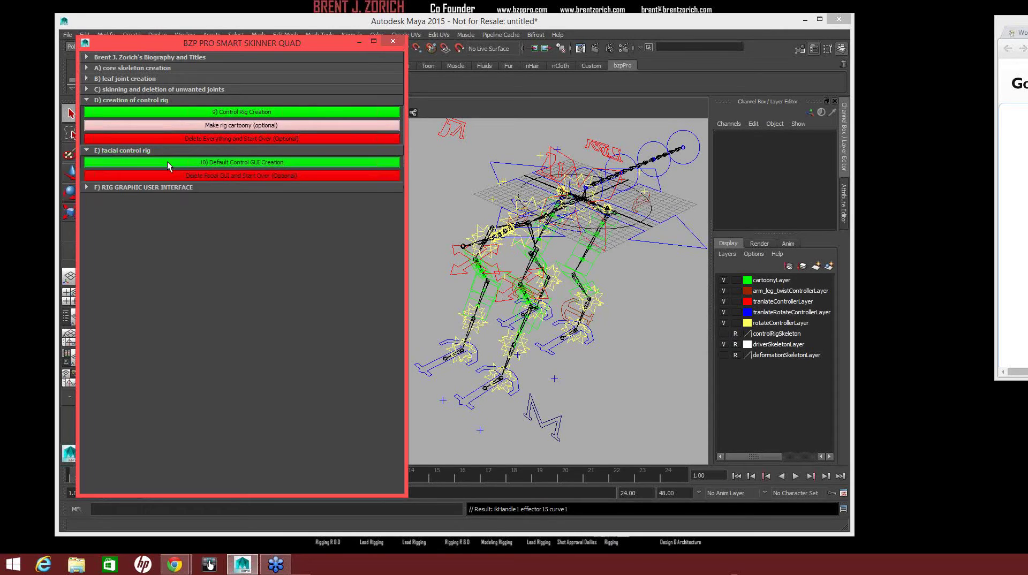
left_click(167, 162)
left_click(163, 189)
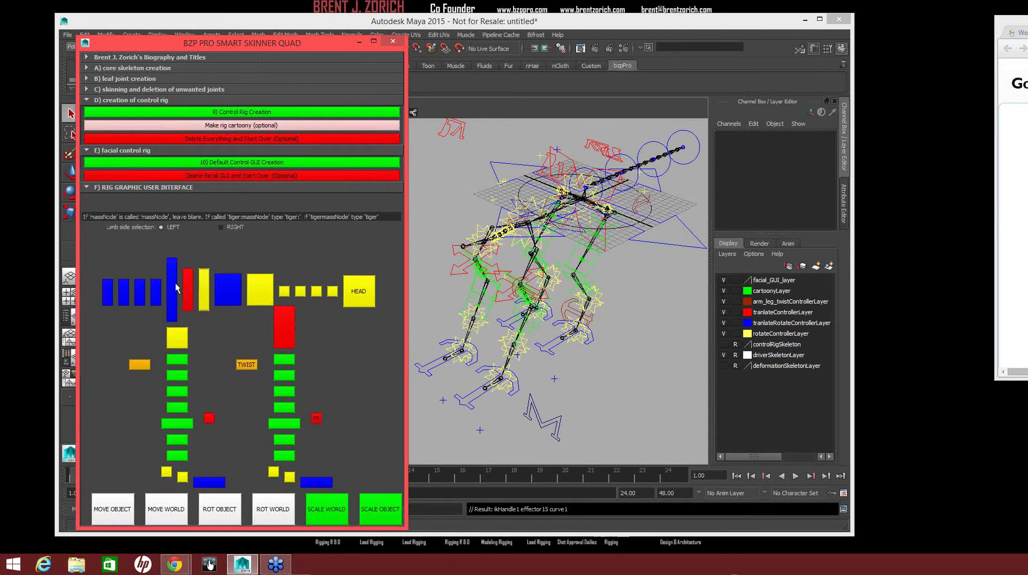
left_click_drag(599, 334, 575, 331, "alt")
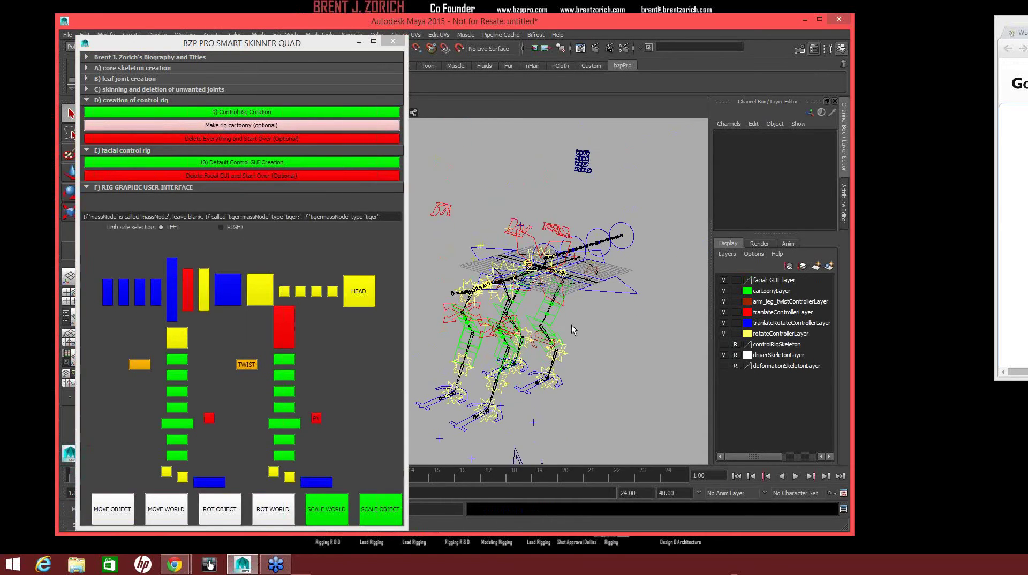